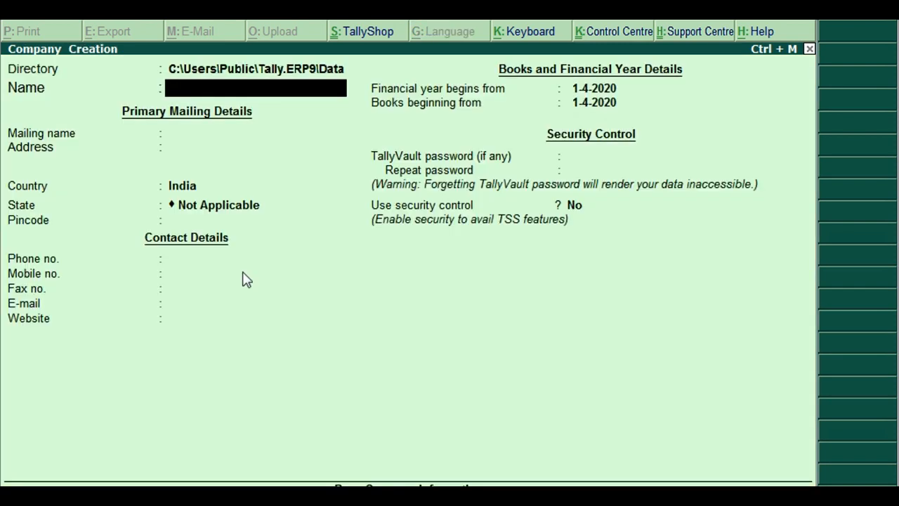
# Name the new company COMMITTEE ACCOUNTING and accept the same mailing name
pyautogui.write('COMMI')
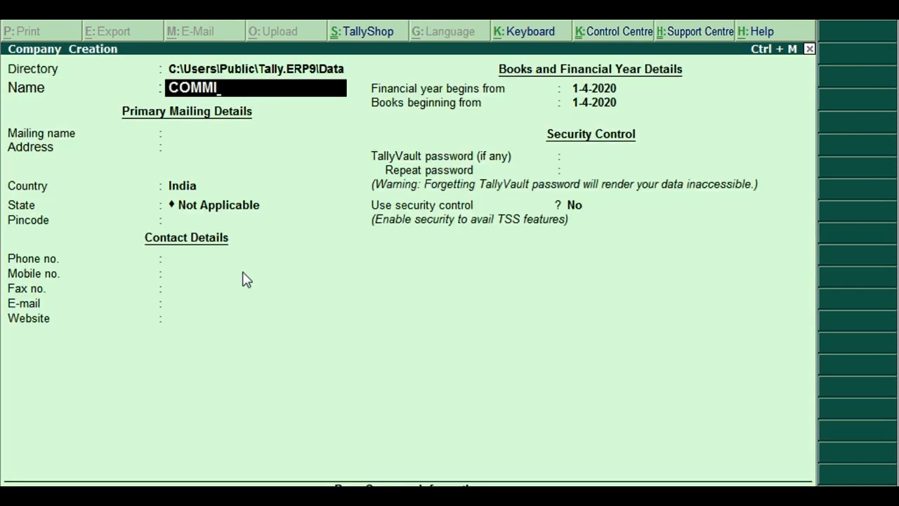
pyautogui.write('TTEE ACCOUNTING')
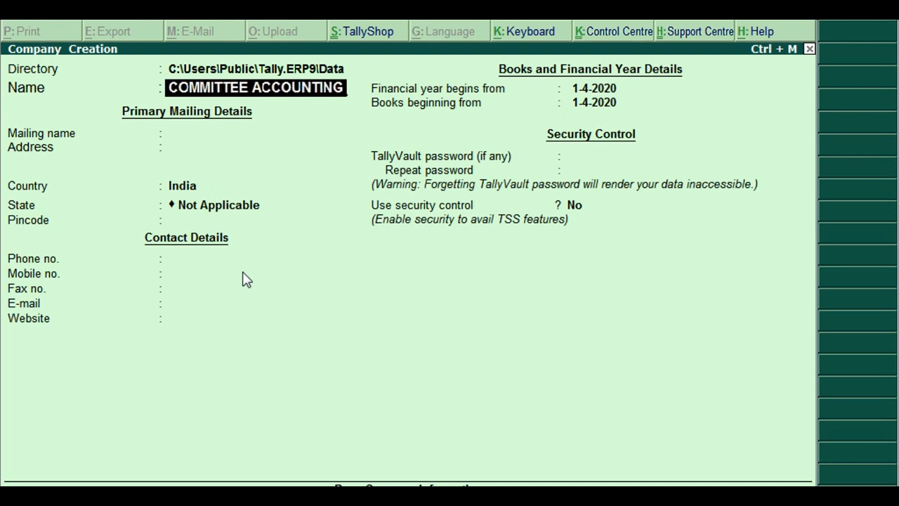
pyautogui.press('Return')
pyautogui.press('Return')
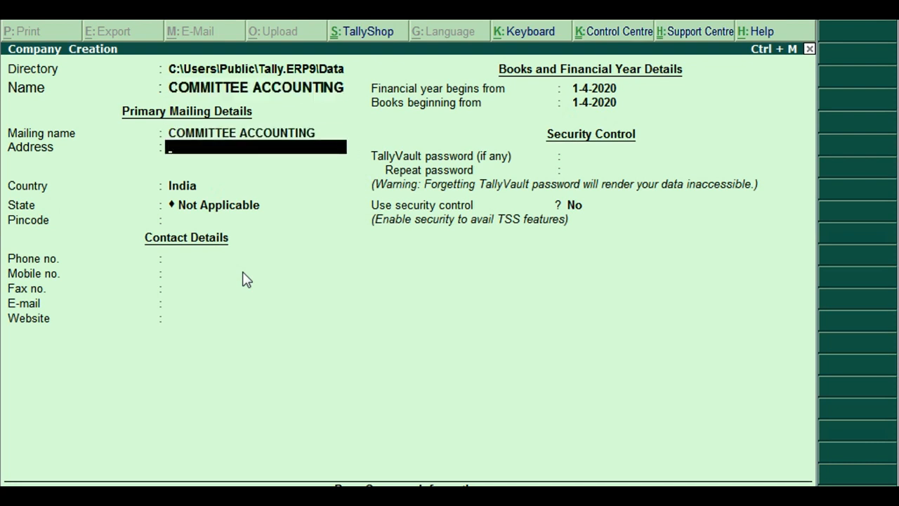
# Fill in the company's mailing address and pincode, keeping India as the country and choosing Delhi as the state
pyautogui.write('7465456/5')
pyautogui.press('Return')
pyautogui.press('Return')
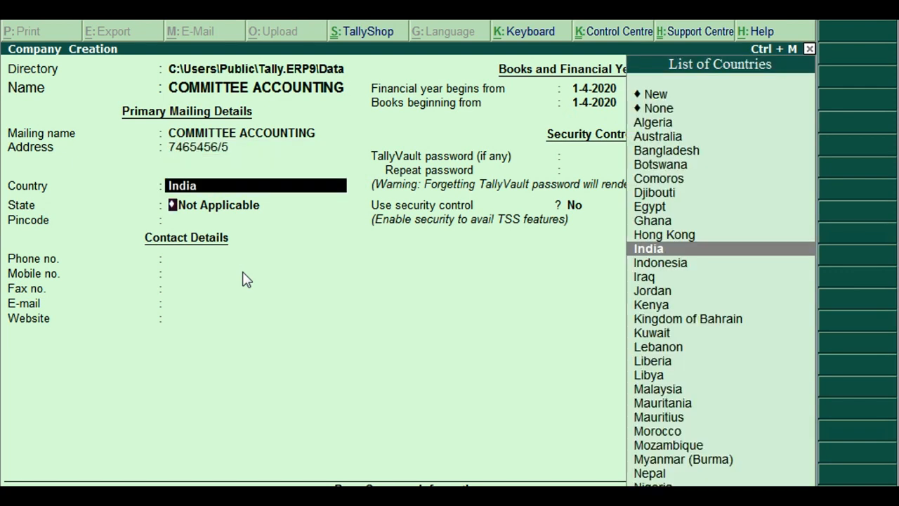
pyautogui.press('Return')
pyautogui.write('DE')
pyautogui.press('Return')
pyautogui.write('11')
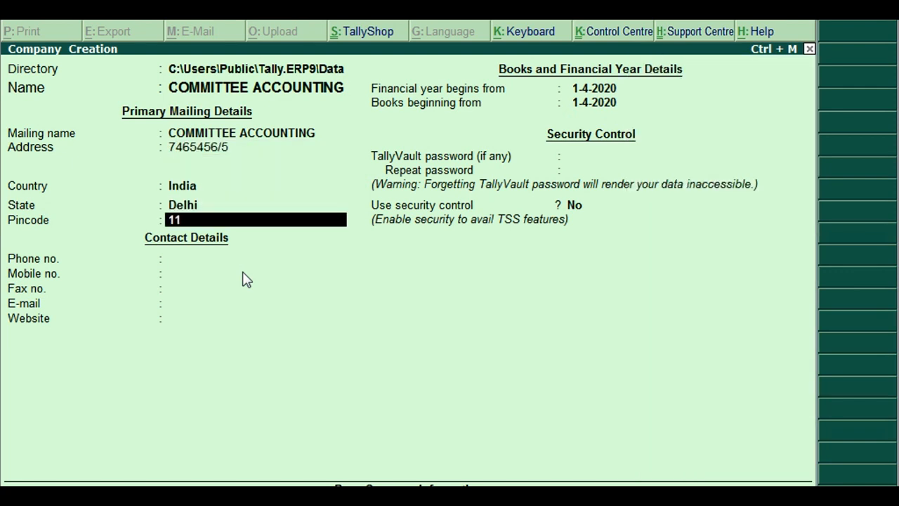
pyautogui.write('0059')
pyautogui.press('Return')
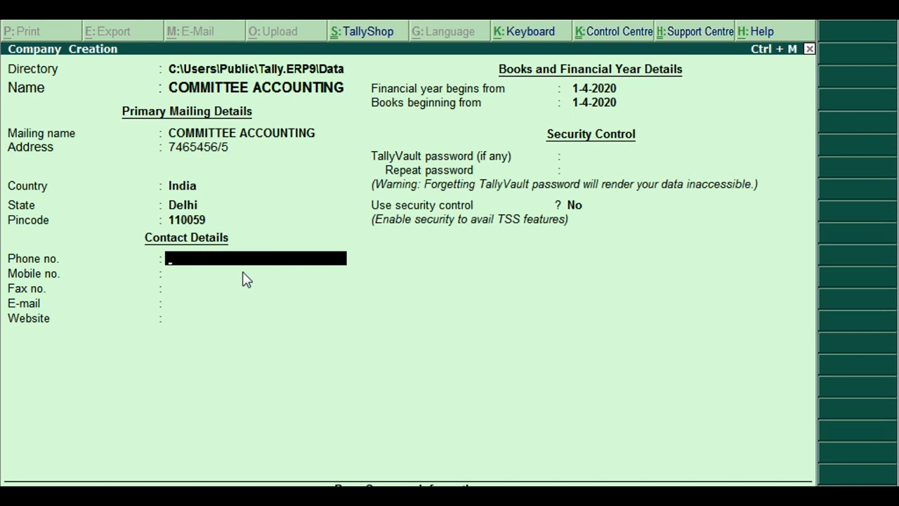
# Leave the company's contact details blank and save the new company with the remaining default settings
pyautogui.press('Return')
pyautogui.press('Return')
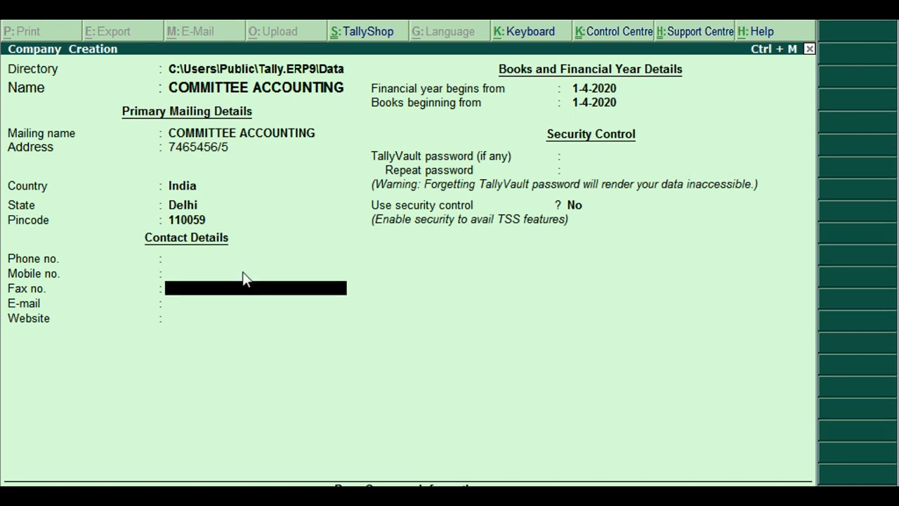
pyautogui.press('Return')
pyautogui.press('Return')
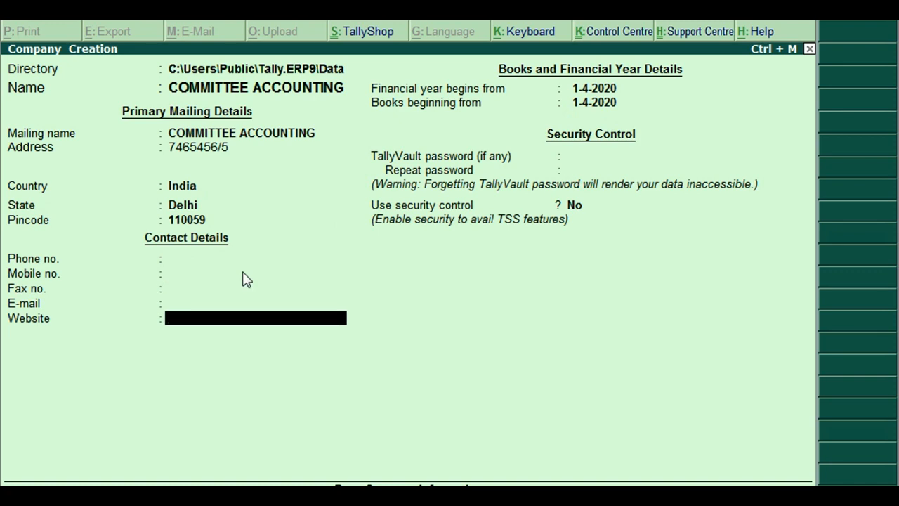
pyautogui.hotkey('ctrl', 'a')
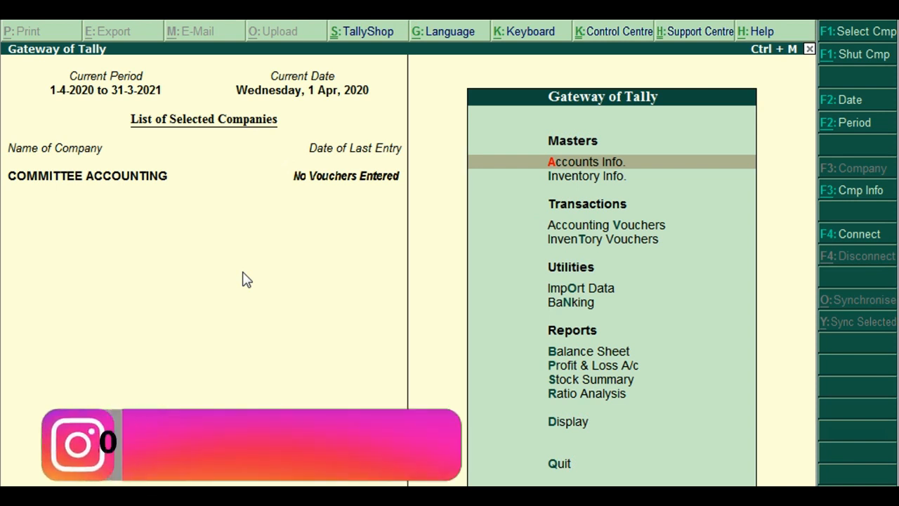
# Set "Maintain accounts only" to Yes in the company's accounting features and save the settings
pyautogui.press('Down')
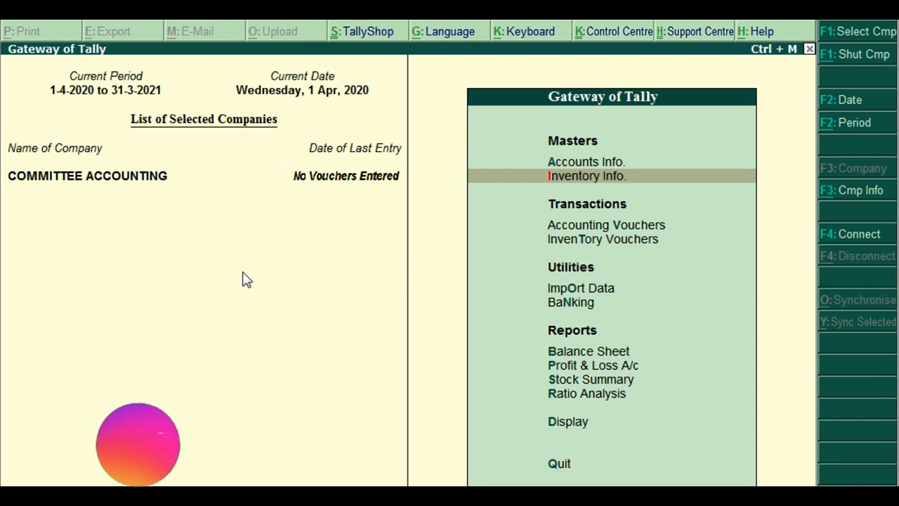
pyautogui.press('F11')
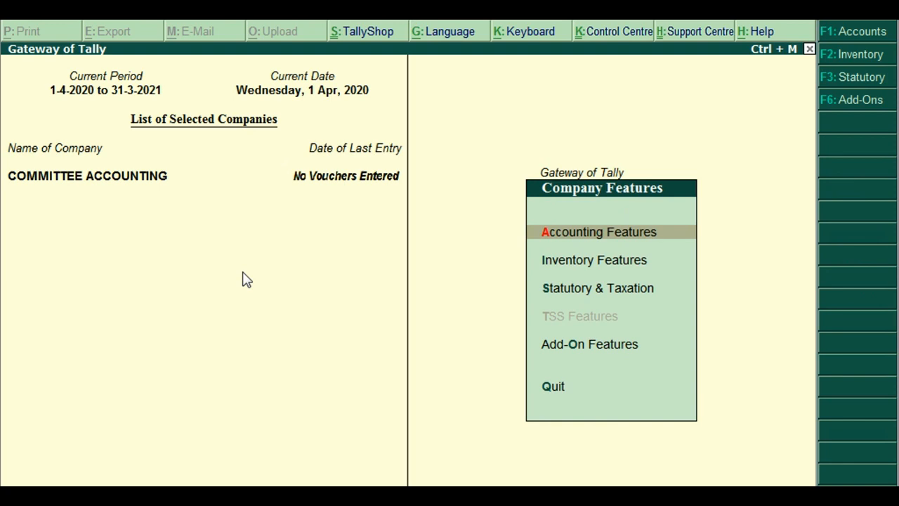
pyautogui.press('Return')
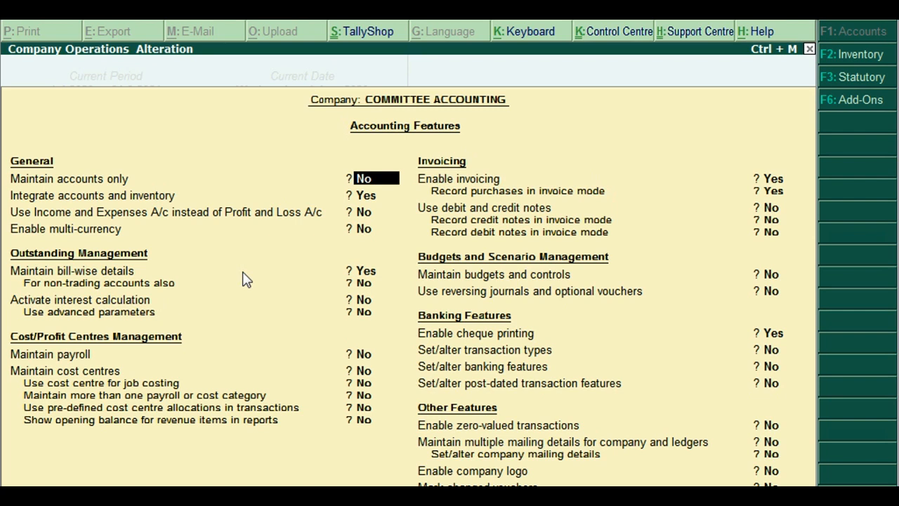
pyautogui.write('y')
pyautogui.press('Return')
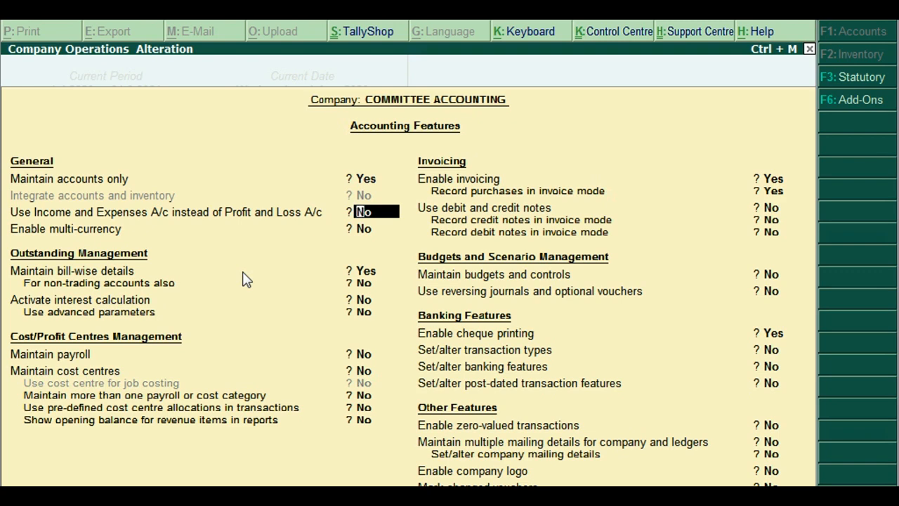
pyautogui.hotkey('ctrl', 'a')
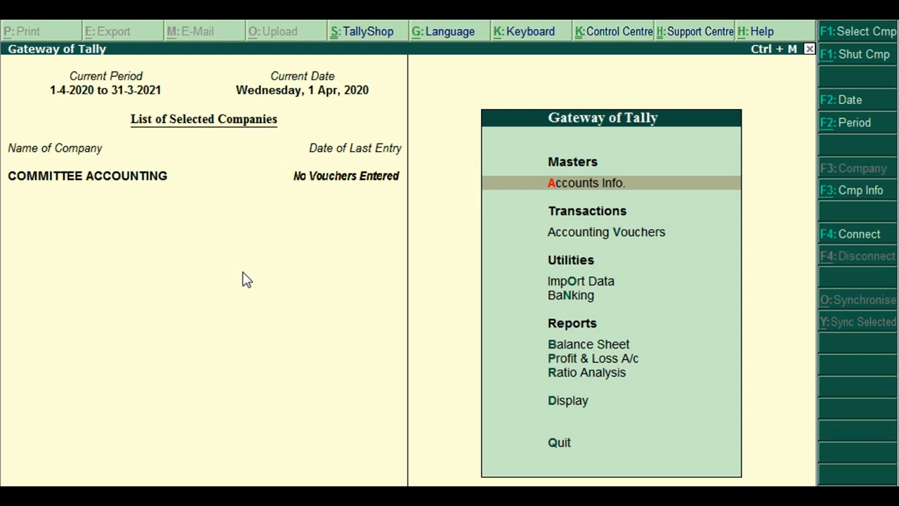
# Start a new single account group named "Members Contrubution (VA)" with no alias
pyautogui.press('Return')
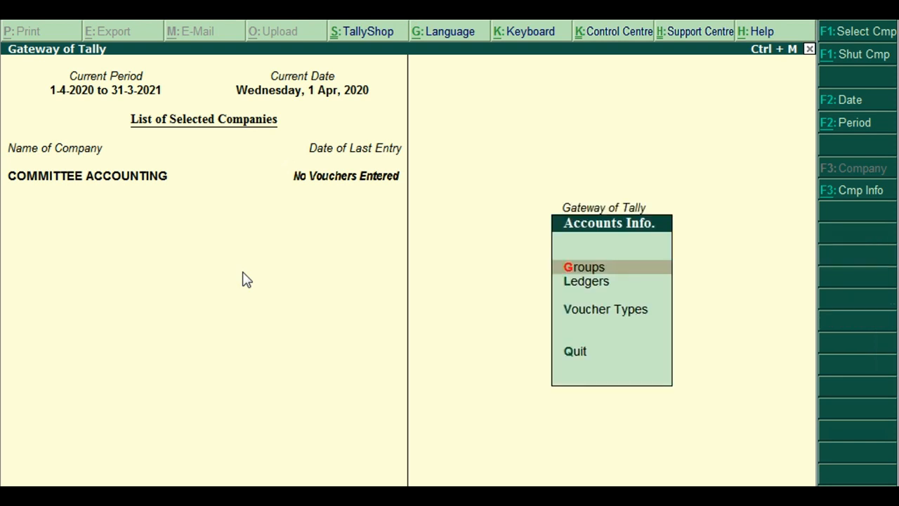
pyautogui.press('Return')
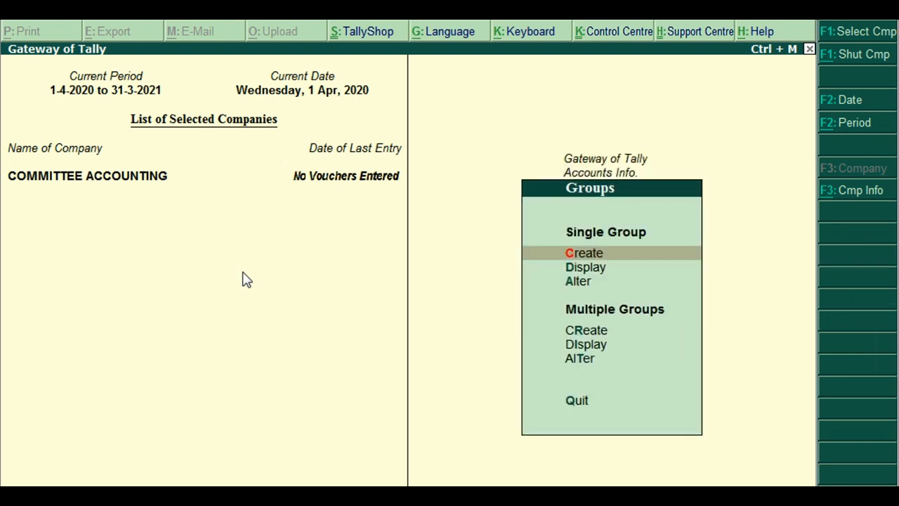
pyautogui.press('Return')
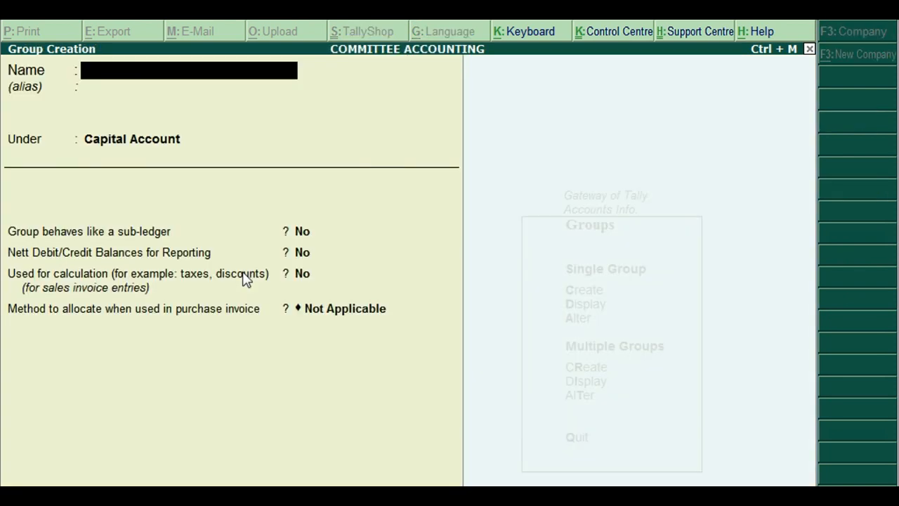
pyautogui.write('Mer')
pyautogui.press('BackSpace')
pyautogui.write('mbers')
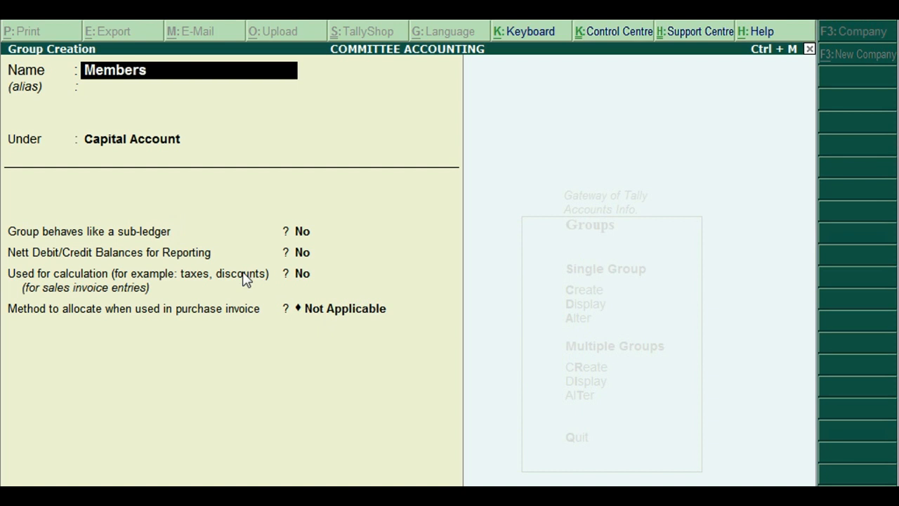
pyautogui.write(' Contrubu')
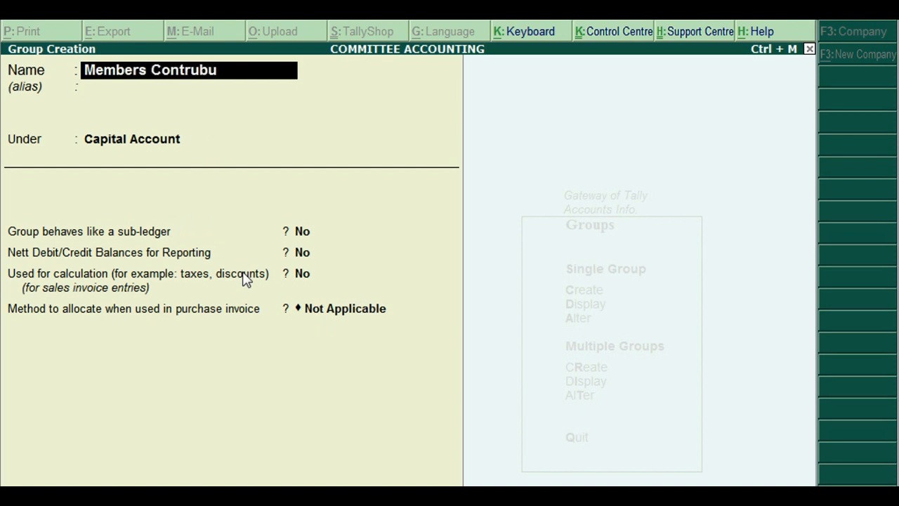
pyautogui.write('tion (VA)')
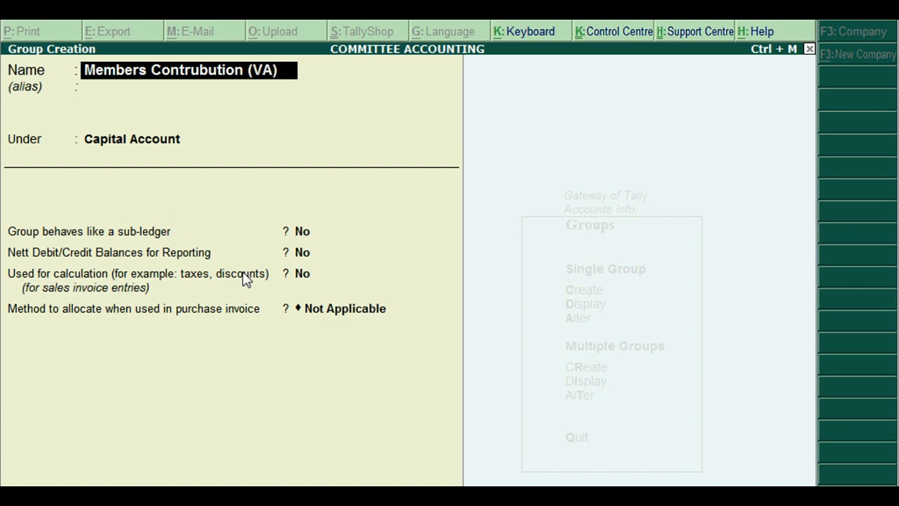
pyautogui.press('Return')
pyautogui.press('Return')
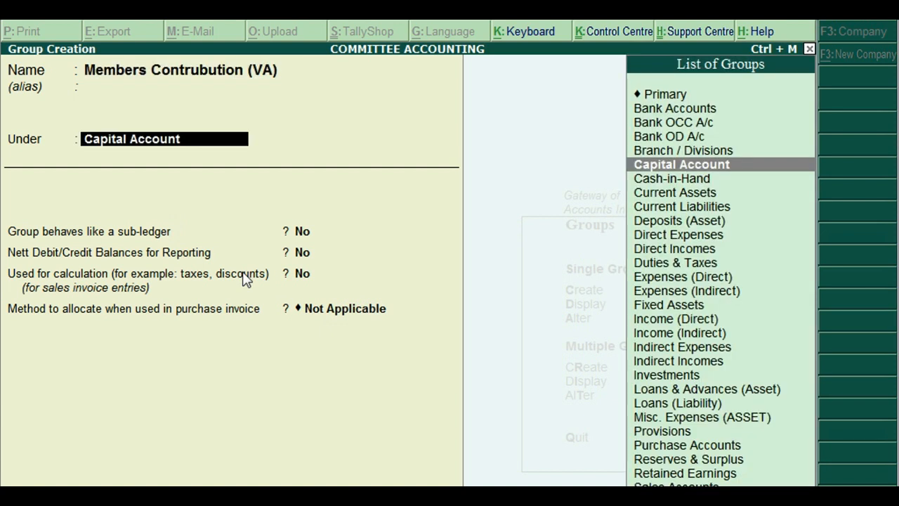
# Place the new group under Current Liabilities and save it with the remaining default options
pyautogui.write('Cure')
pyautogui.press('Down')
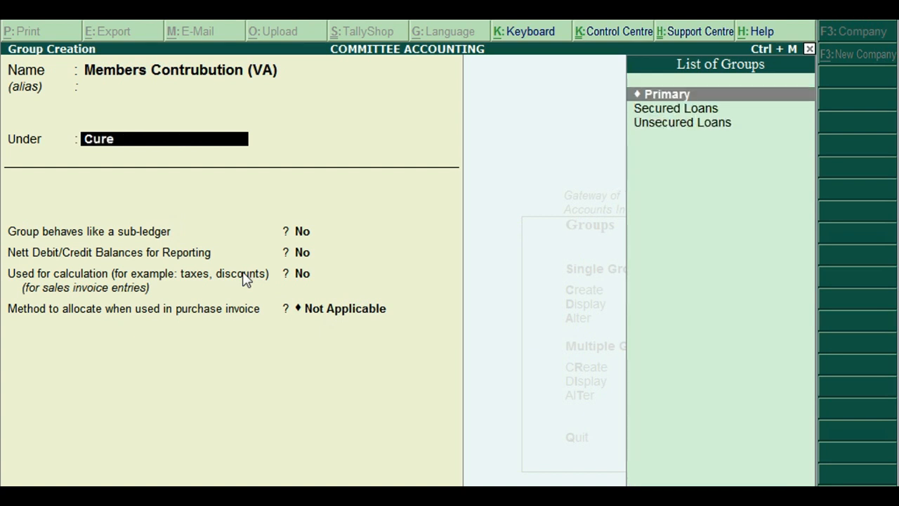
pyautogui.press('Down')
pyautogui.press('Down')
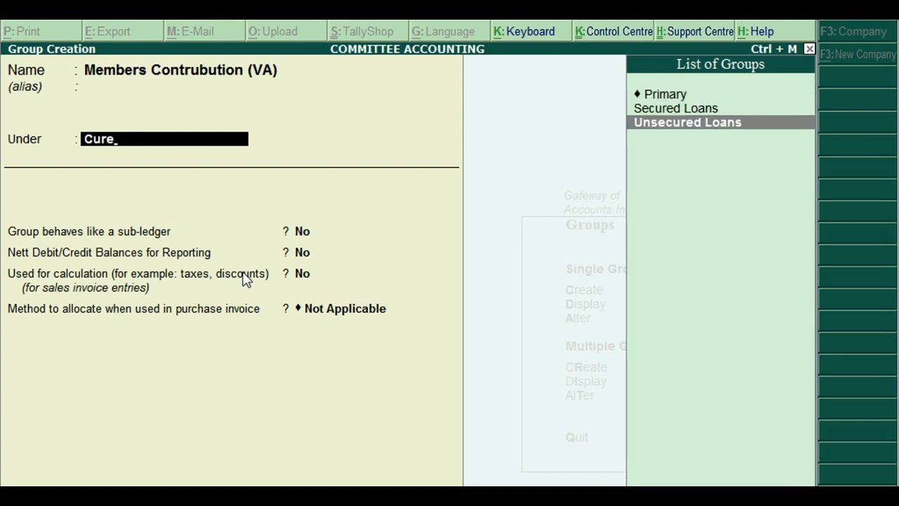
pyautogui.press('BackSpace')
pyautogui.press('BackSpace')
pyautogui.press('BackSpace')
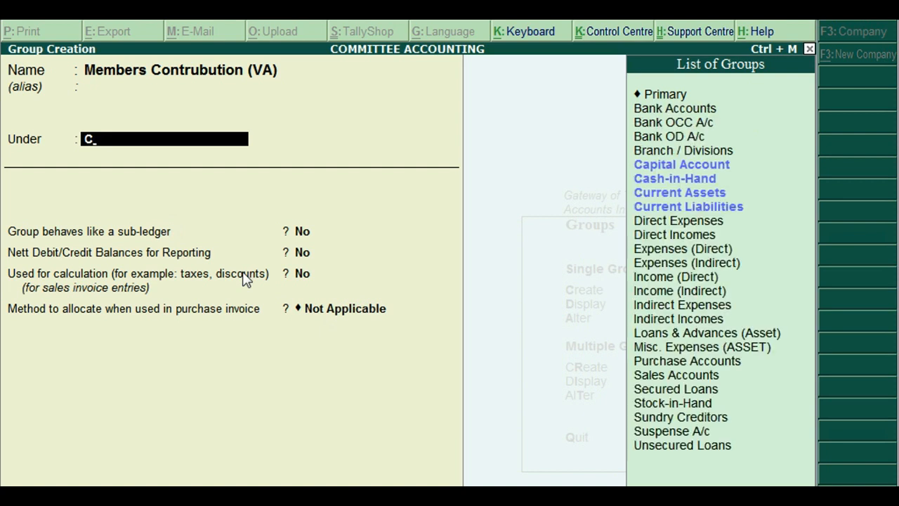
pyautogui.write('ur')
pyautogui.press('Down')
pyautogui.press('Down')
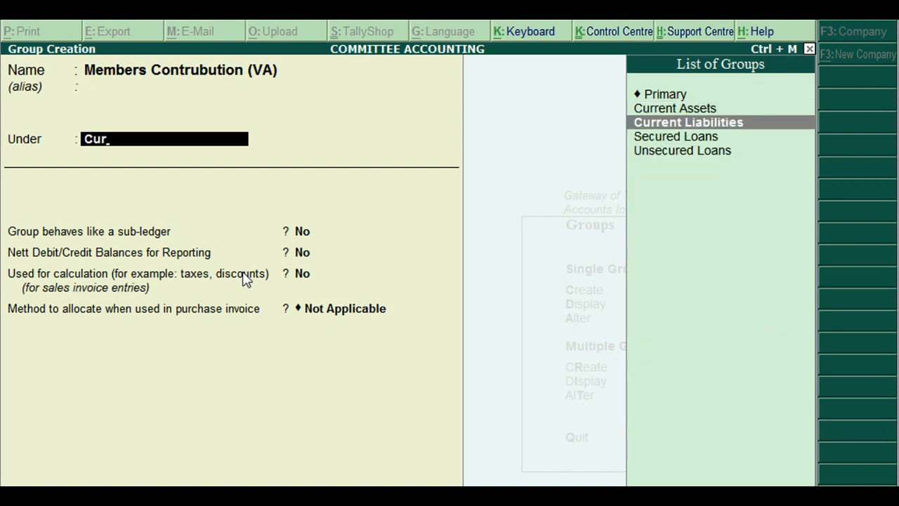
pyautogui.press('Return')
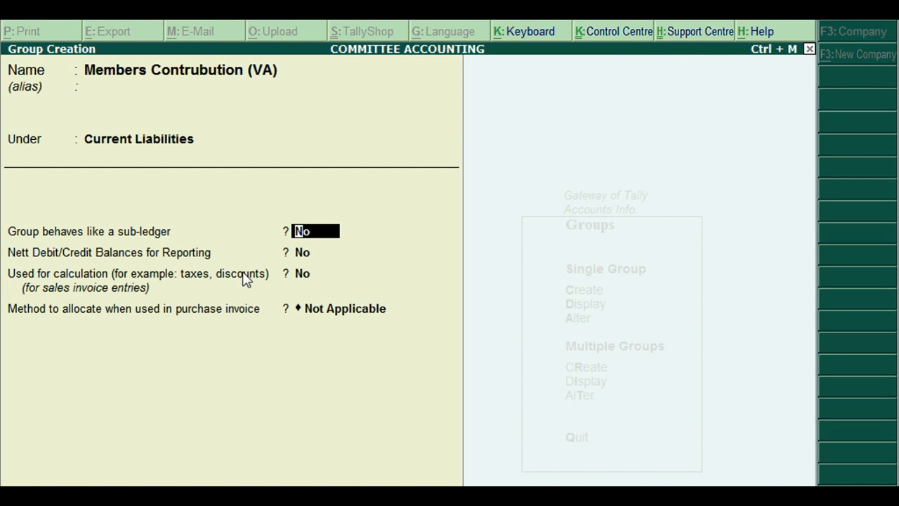
pyautogui.hotkey('ctrl', 'a')
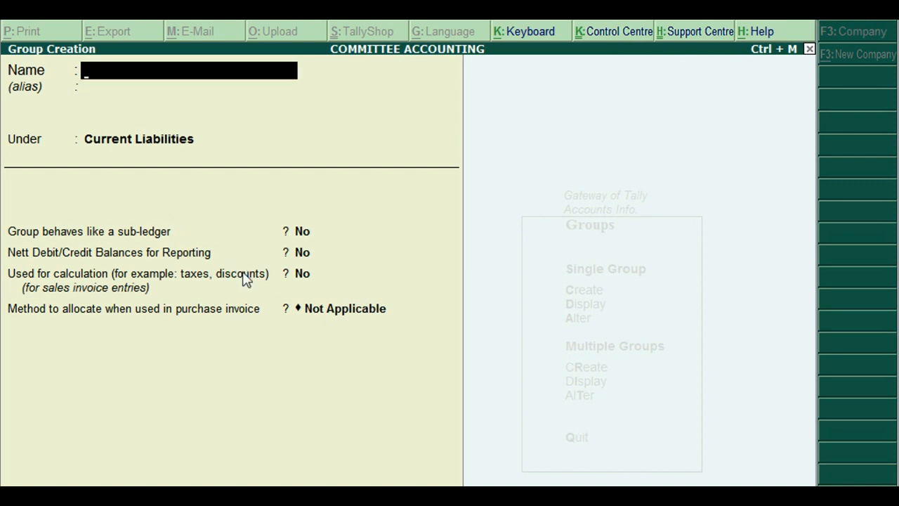
# Create a second group named "Members Loans" under Current Assets, save it and leave group creation
pyautogui.write('Members Loan')
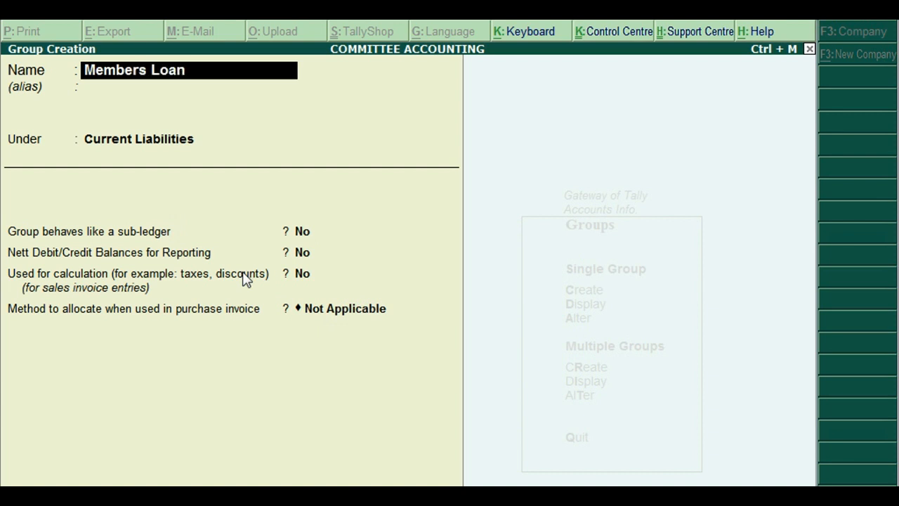
pyautogui.press('BackSpace')
pyautogui.write('ns')
pyautogui.press('Return')
pyautogui.press('Return')
pyautogui.write('Cur')
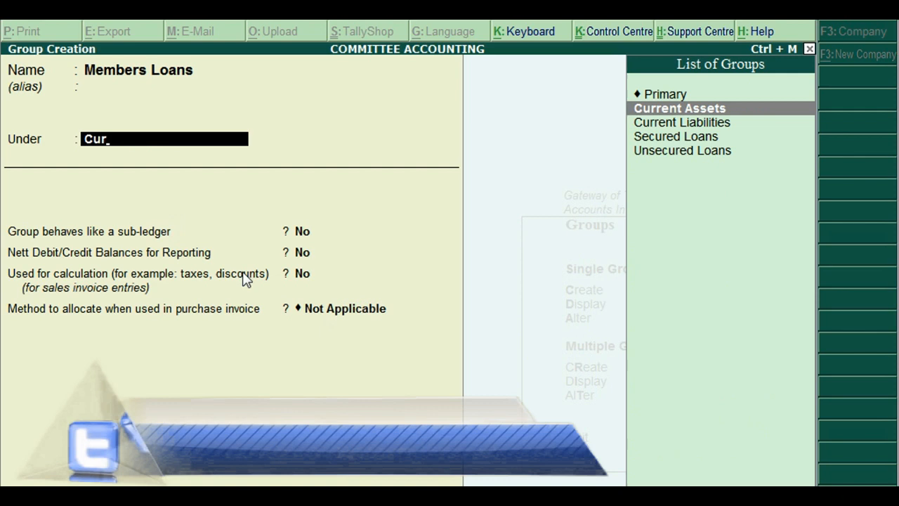
pyautogui.press('Return')
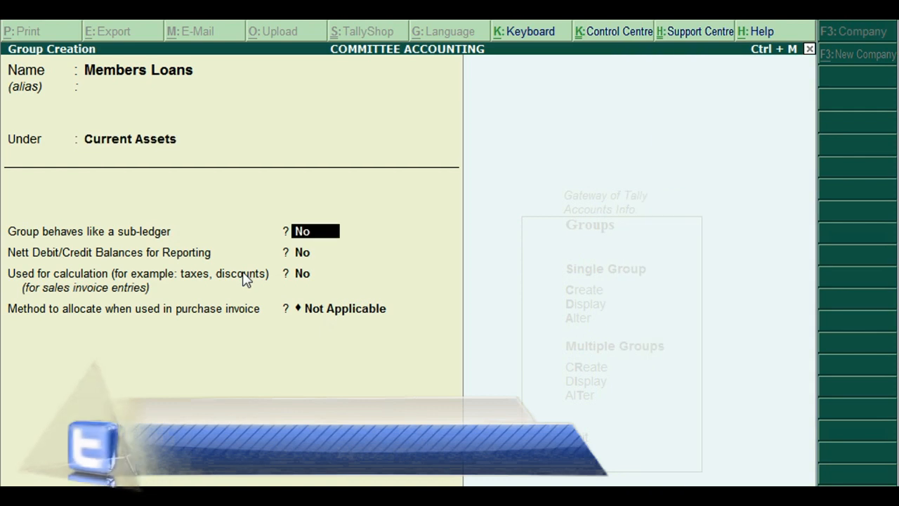
pyautogui.hotkey('ctrl', 'a')
pyautogui.press('Escape')
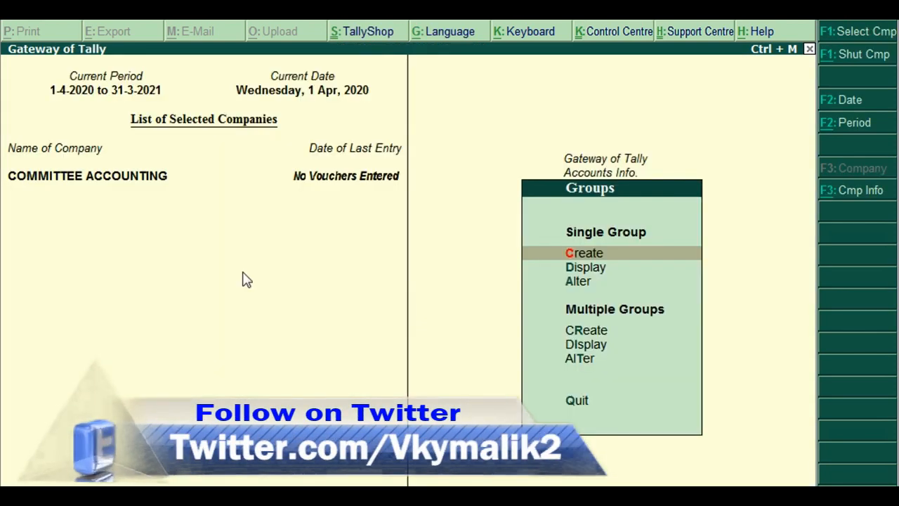
pyautogui.press('Escape')
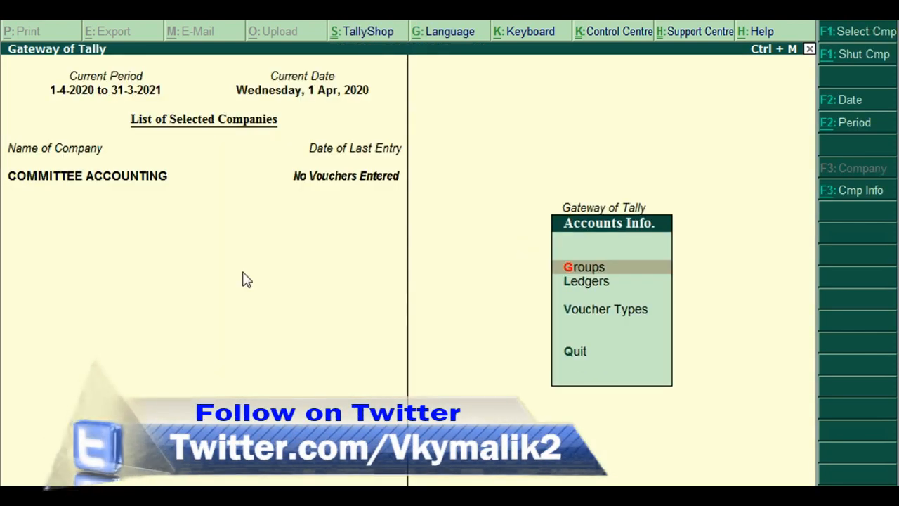
pyautogui.press('Escape')
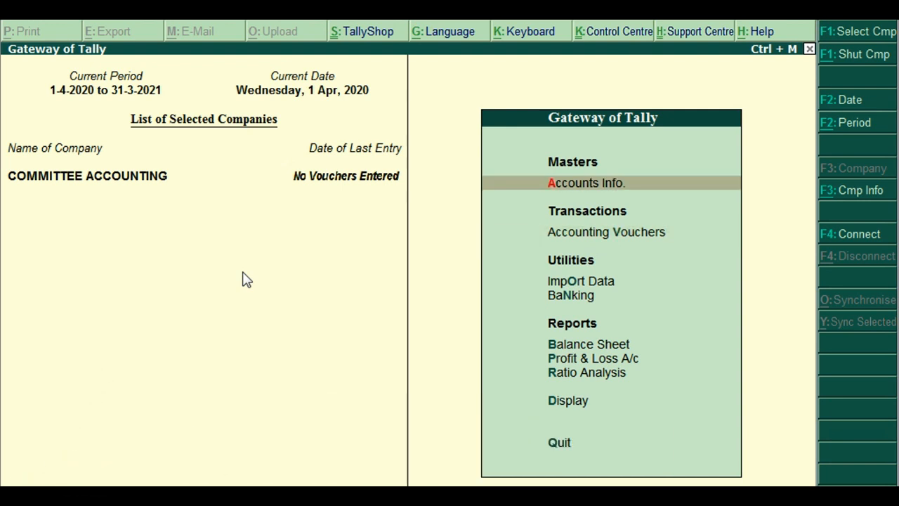
# Open multiple ledger creation and set Under Group to All Items
pyautogui.press('Return')
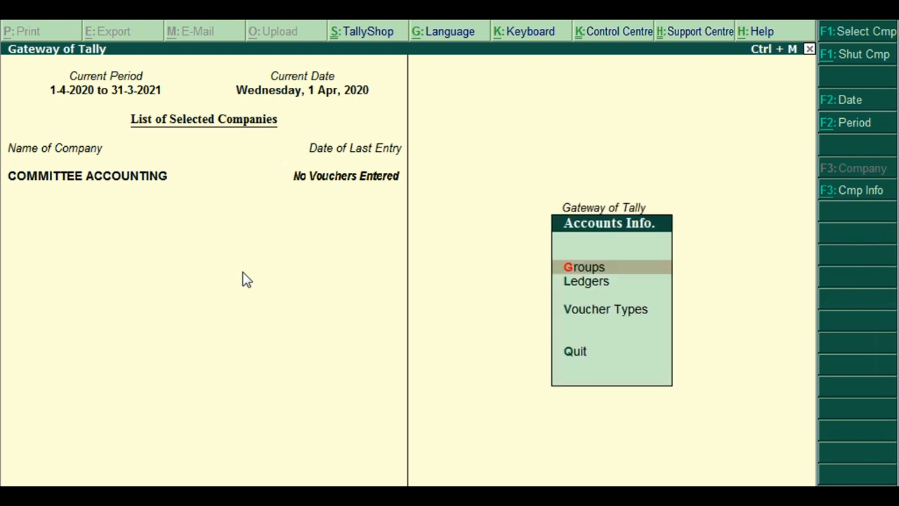
pyautogui.press('Down')
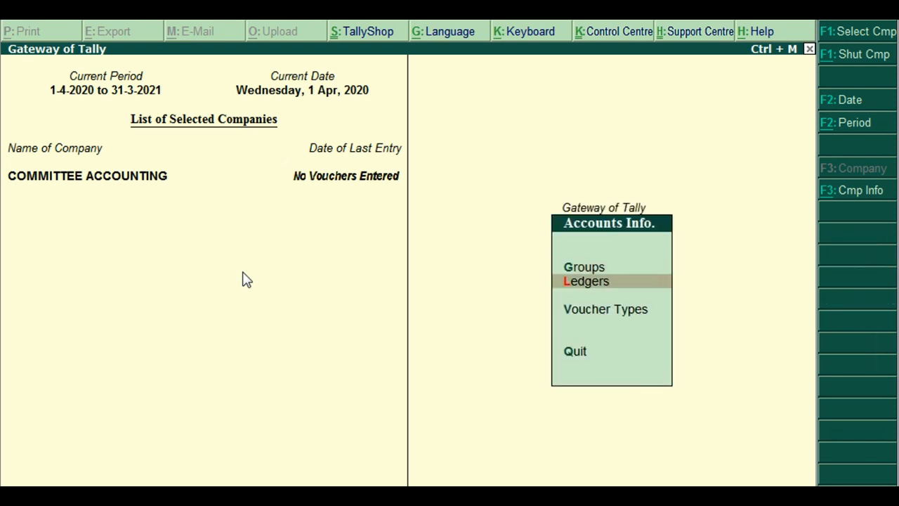
pyautogui.press('Return')
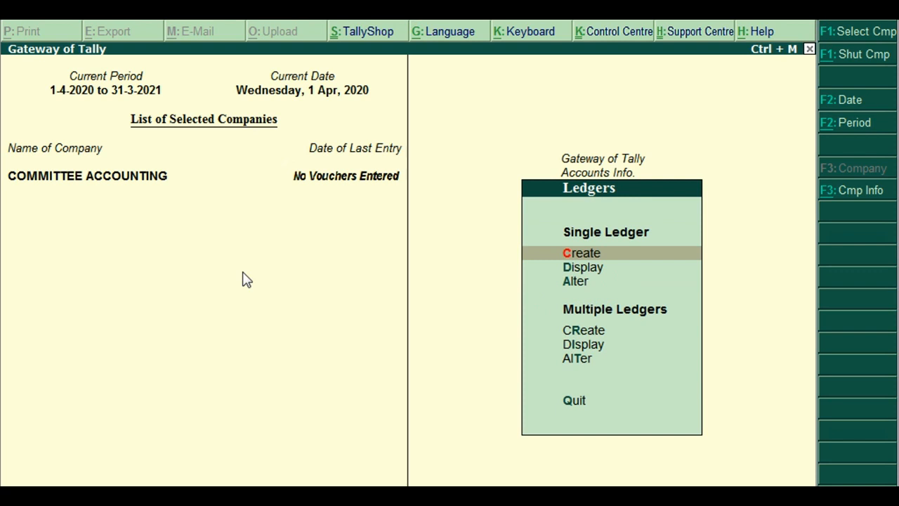
pyautogui.press('Down')
pyautogui.press('Down')
pyautogui.press('Down')
pyautogui.press('Up')
pyautogui.press('Up')
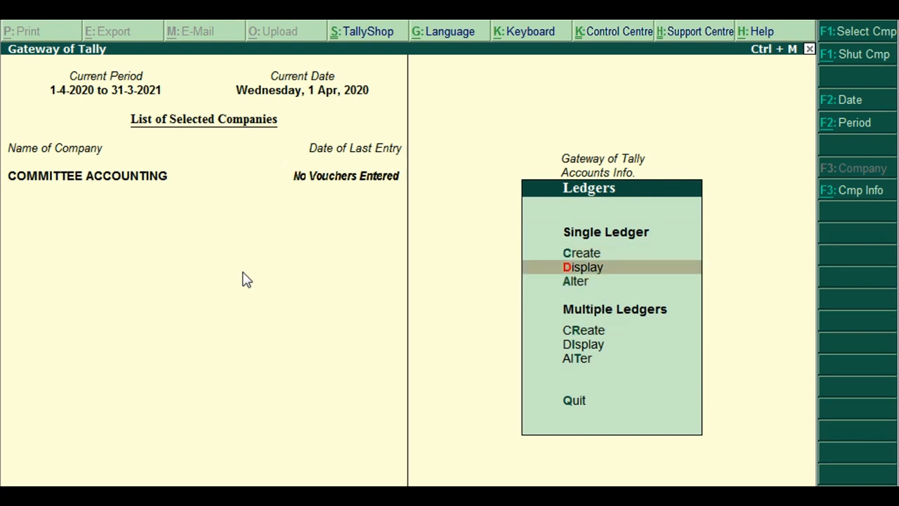
pyautogui.press('Up')
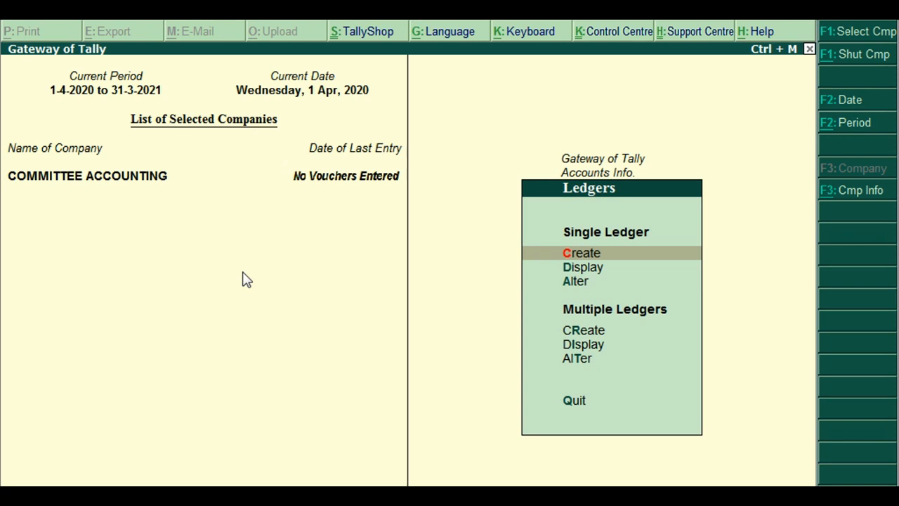
pyautogui.press('Down')
pyautogui.press('Down')
pyautogui.press('Down')
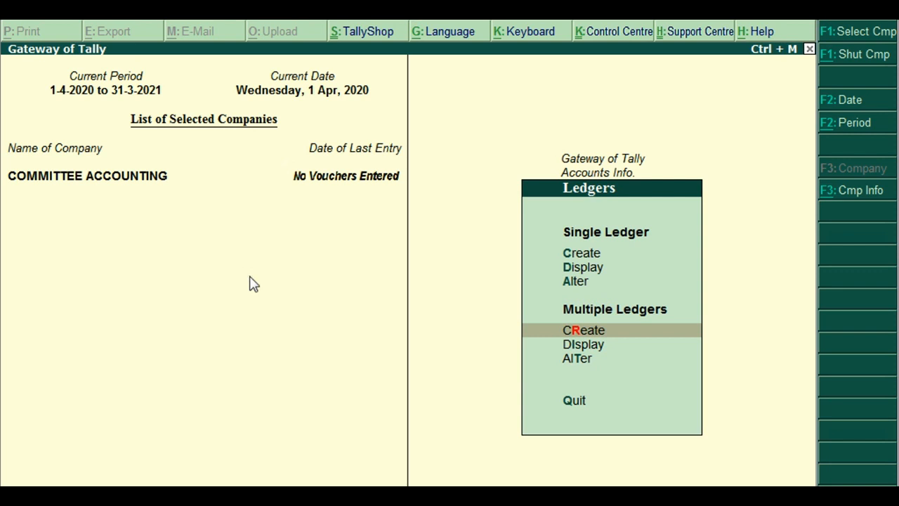
pyautogui.press('Return')
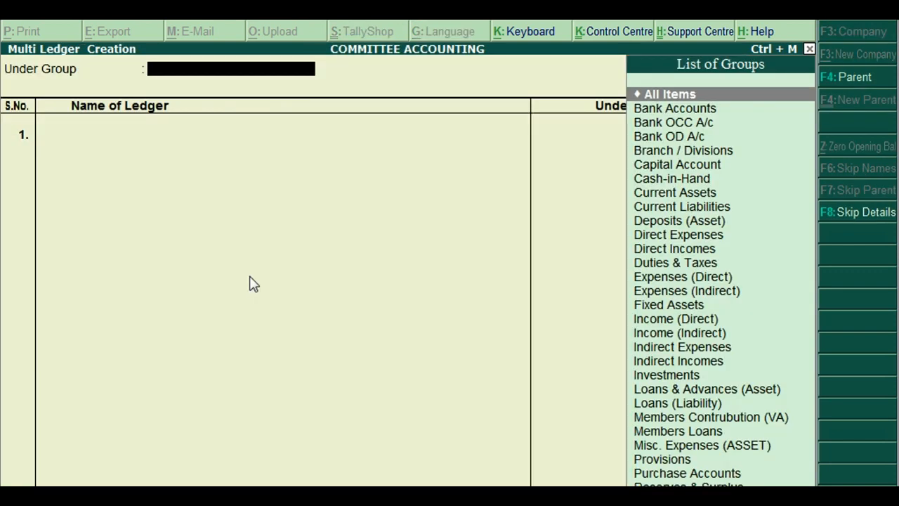
pyautogui.press('Return')
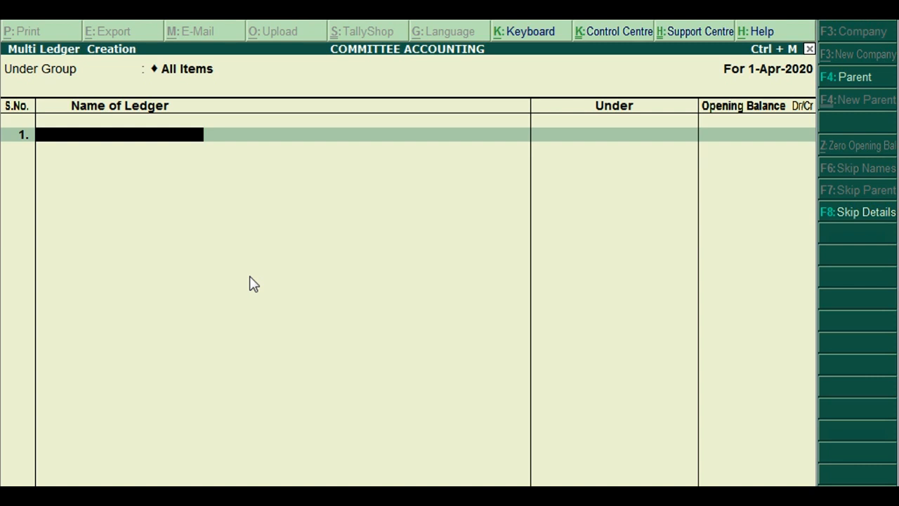
# Add a first ledger named "Member 1" under Members Contrubution (VA) with no opening balance
pyautogui.write('Member')
pyautogui.write('1')
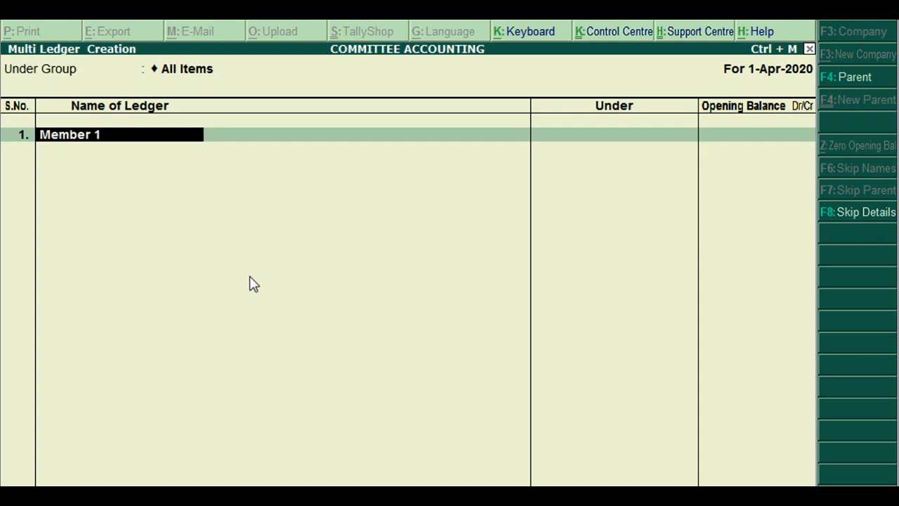
pyautogui.press('Return')
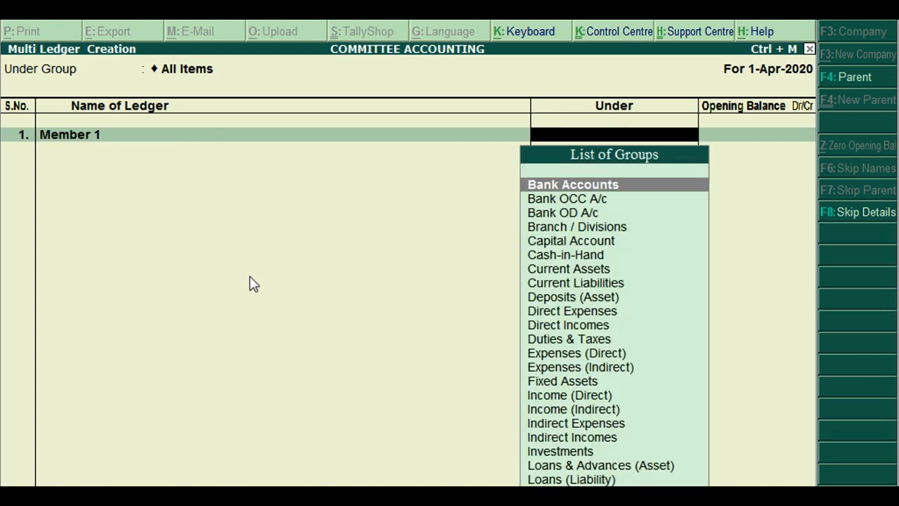
pyautogui.write('c')
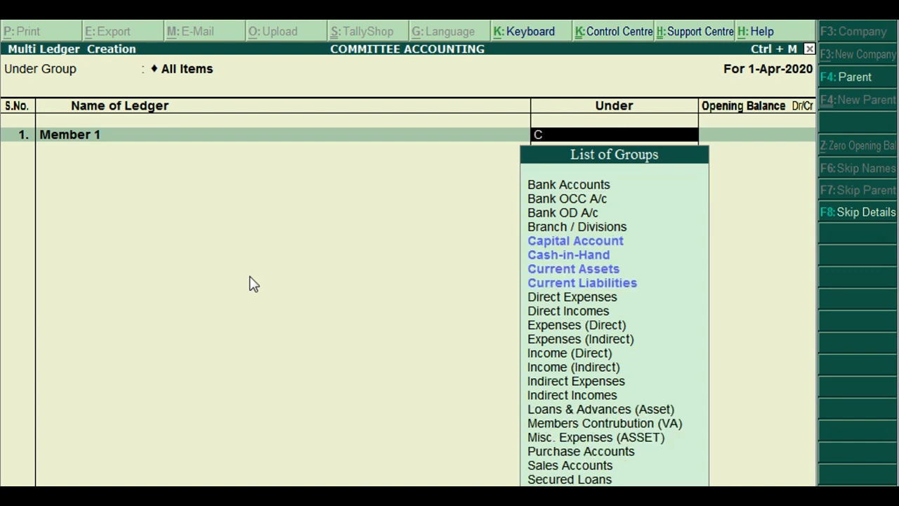
pyautogui.press('BackSpace')
pyautogui.write('me')
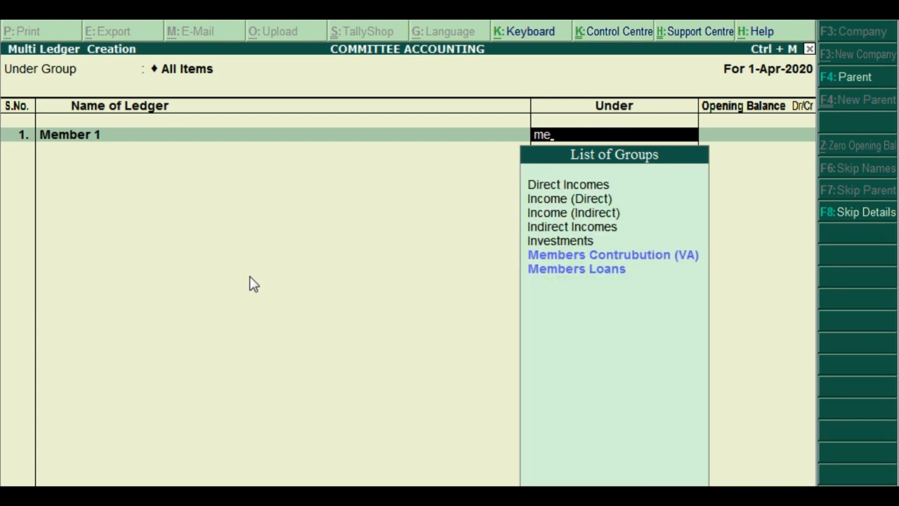
pyautogui.press('Down')
pyautogui.press('Up')
pyautogui.press('Return')
pyautogui.press('Return')
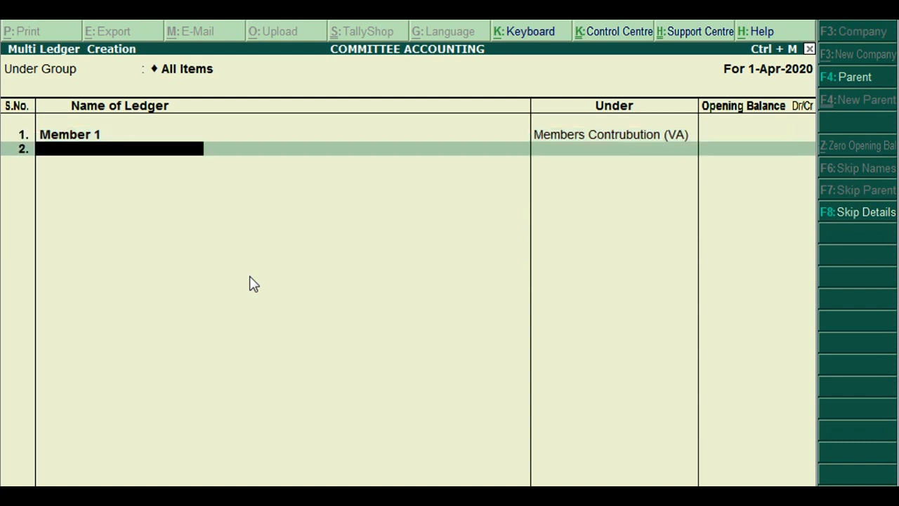
# Add a second ledger named "Member 2" under Members Contrubution (VA), leaving its opening balance blank
pyautogui.write('Member 2')
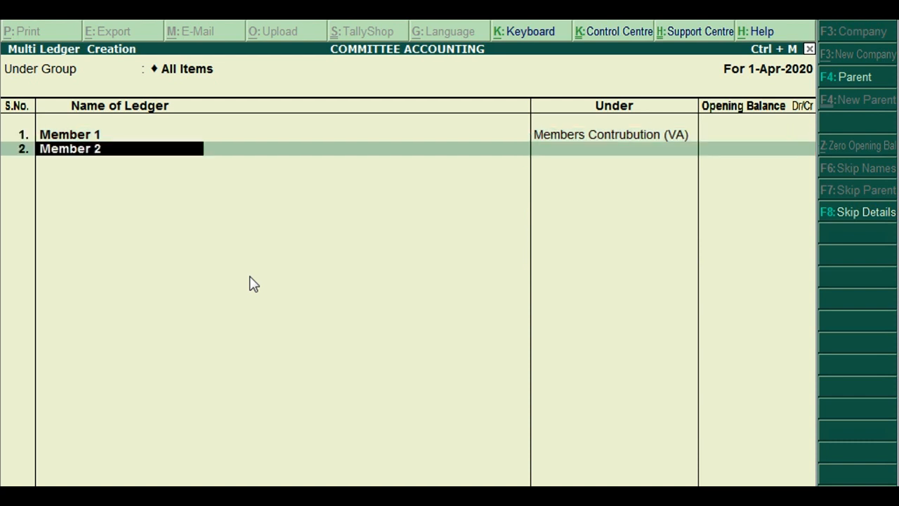
pyautogui.press('Return')
pyautogui.write('Mem')
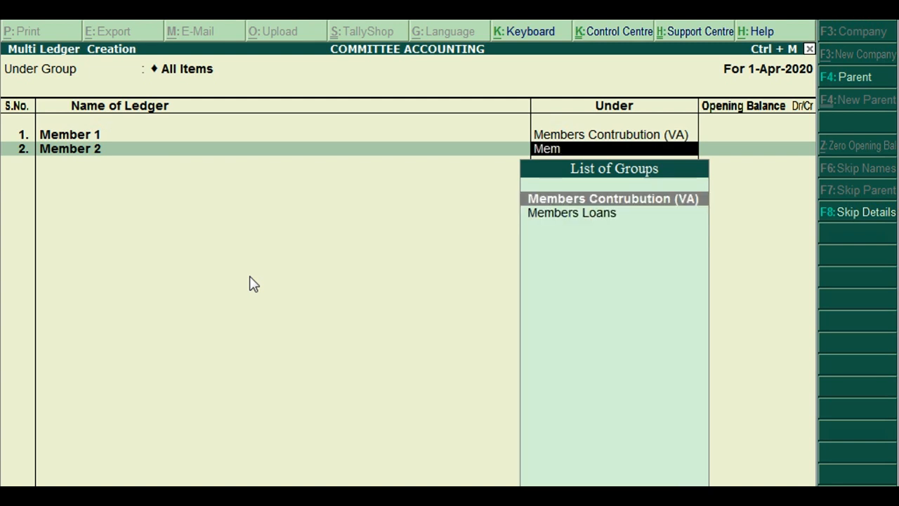
pyautogui.press('Return')
pyautogui.press('Return')
# Add a third ledger named "Member 3" under Members Contrubution (VA), leaving its opening balance blank
pyautogui.write('Mem')
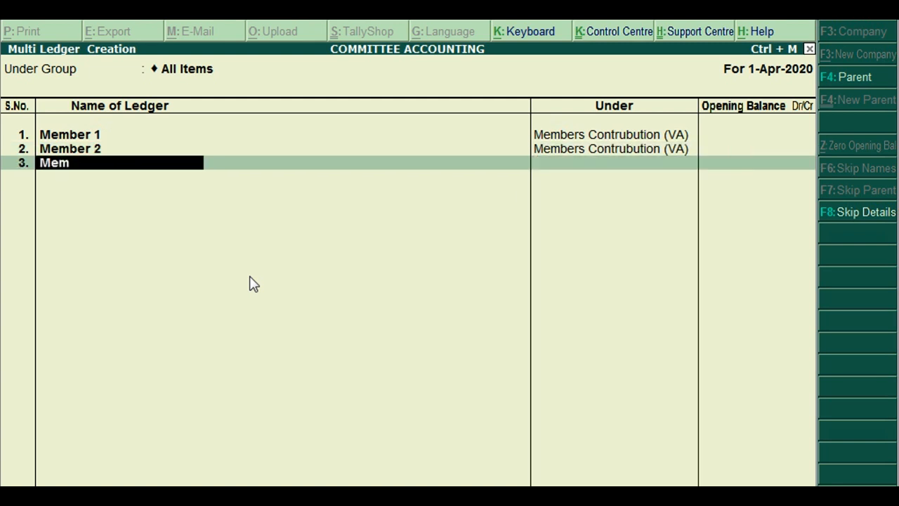
pyautogui.write('ber 3')
pyautogui.press('Return')
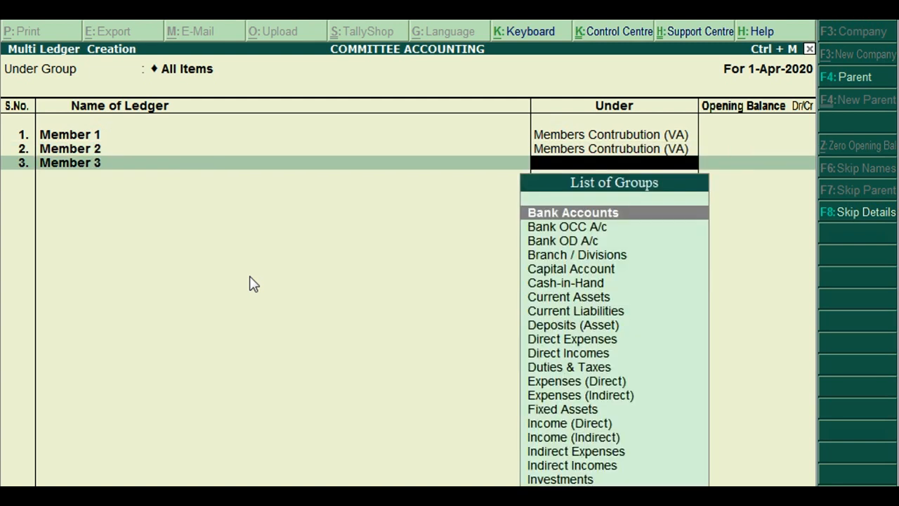
pyautogui.write('Member')
pyautogui.press('Return')
pyautogui.press('Return')
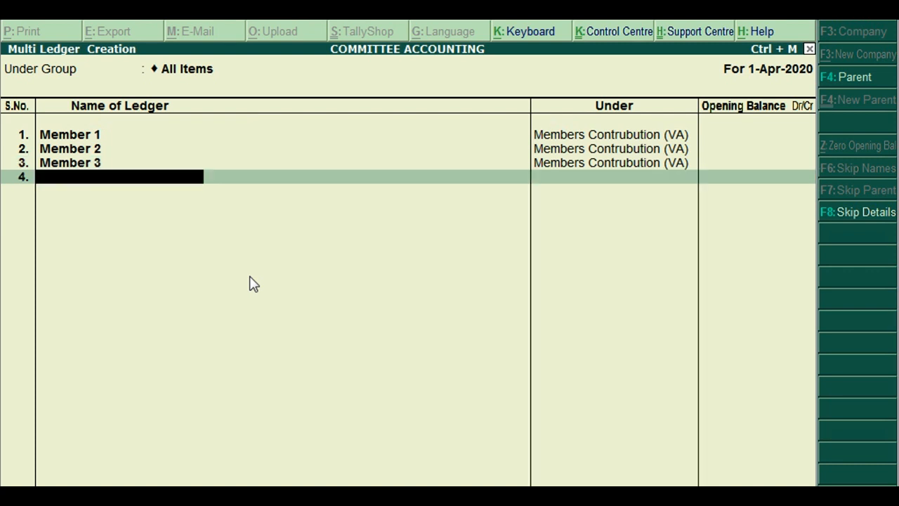
# Add a fourth ledger named "Member 4" under Members Contrubution (VA), leaving its opening balance blank
pyautogui.write('Member 4')
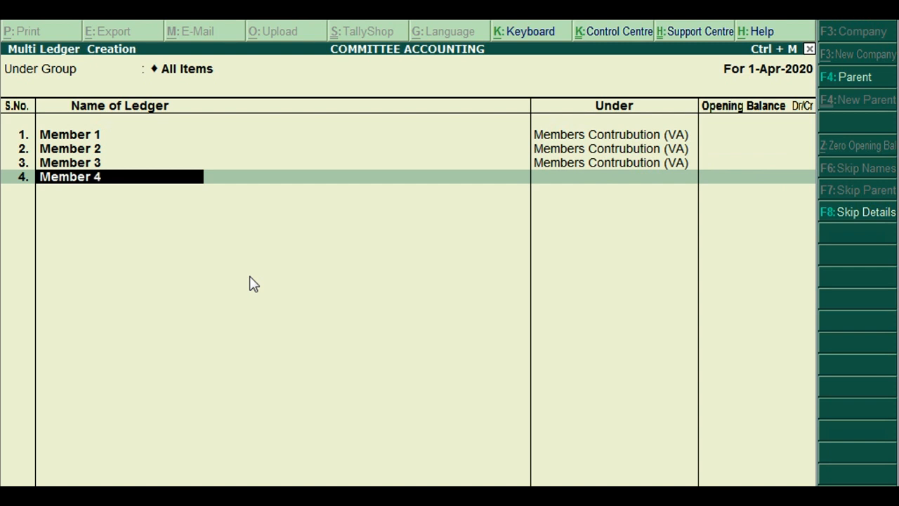
pyautogui.press('Return')
pyautogui.write('Member')
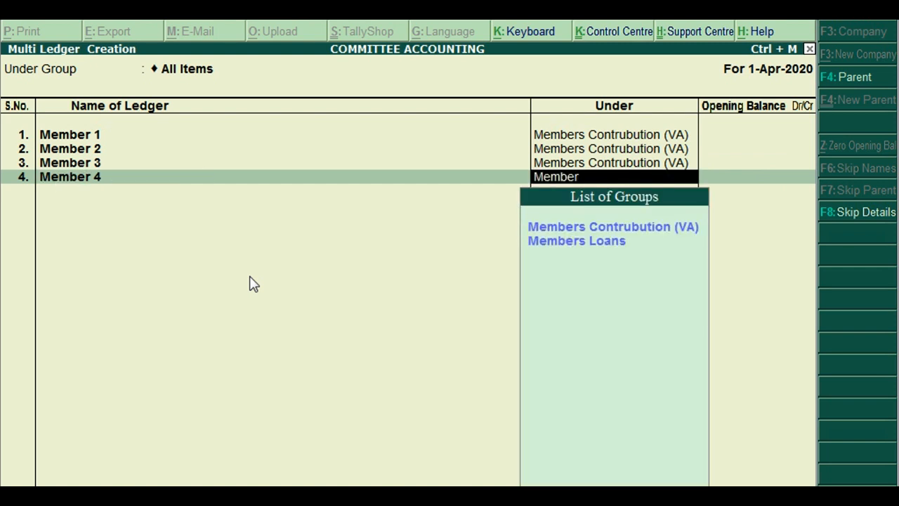
pyautogui.press('Return')
pyautogui.press('Return')
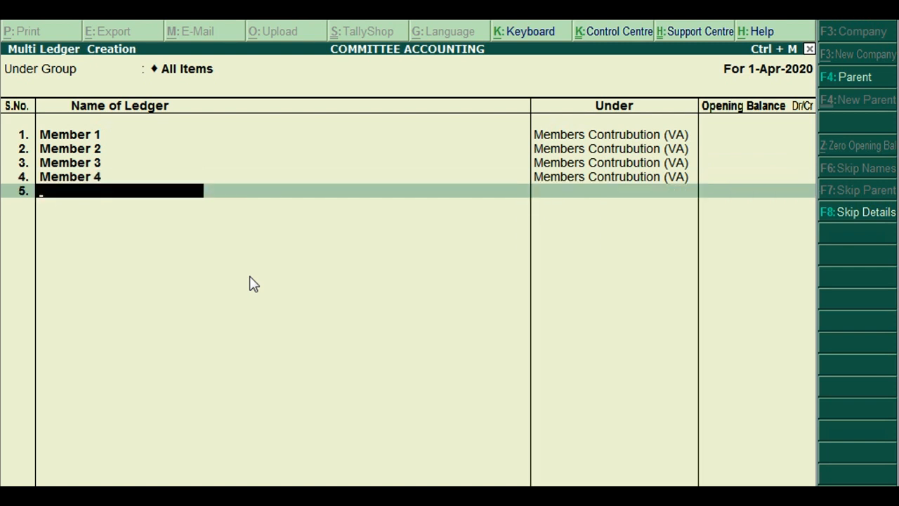
# Add a fifth ledger named "Member 5" under Members Contrubution (VA), leaving its opening balance blank
pyautogui.write('Member 5')
pyautogui.press('Return')
pyautogui.write('Memb')
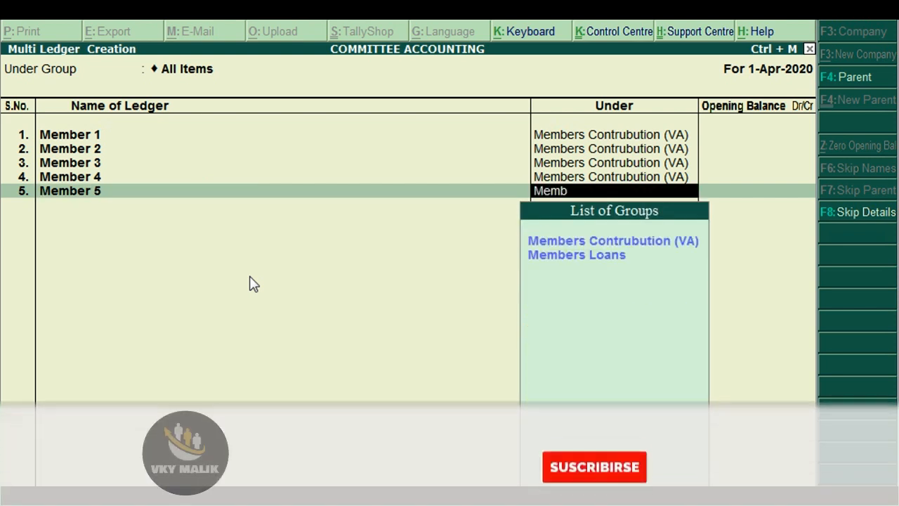
pyautogui.write('er')
pyautogui.press('Return')
pyautogui.press('Return')
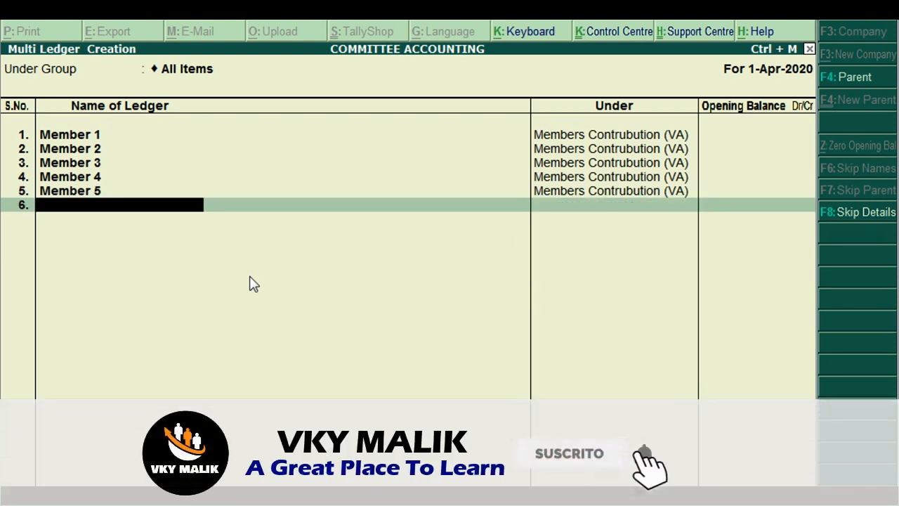
# Add a sixth ledger named "Member 6" under Members Contrubution (VA), leaving its opening balance blank
pyautogui.write('Member 6')
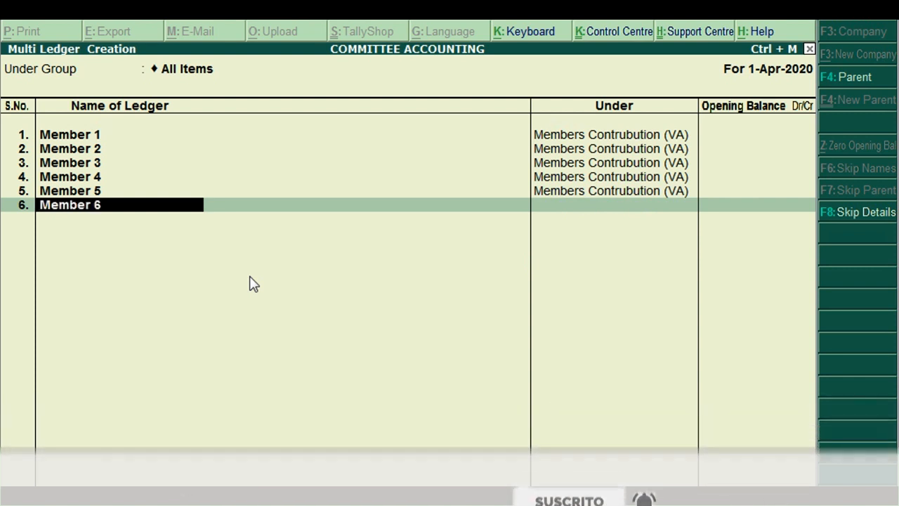
pyautogui.press('Return')
pyautogui.write('Memb')
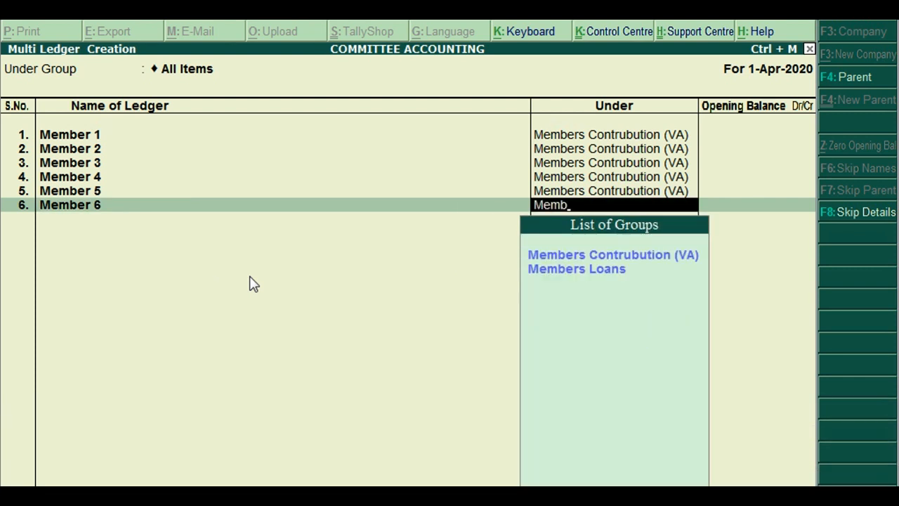
pyautogui.press('Return')
pyautogui.press('Return')
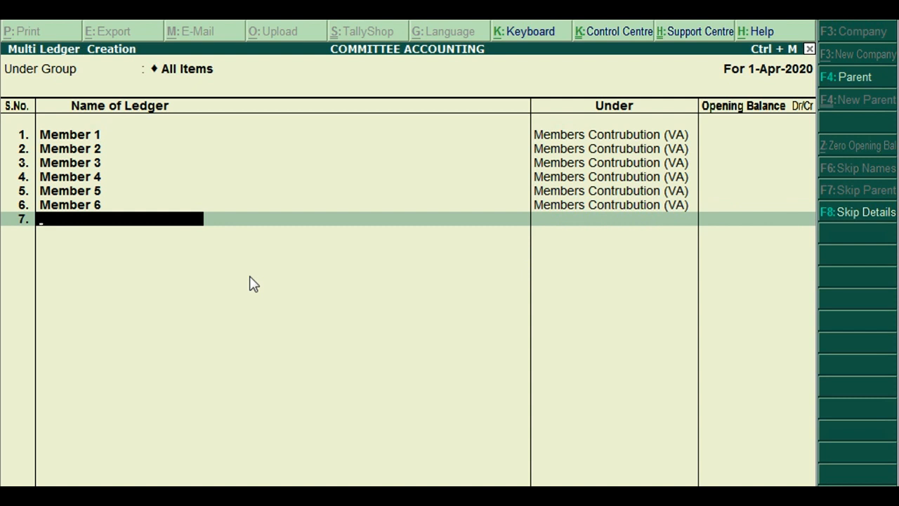
# Add a seventh ledger named "Member 7" under Members Contrubution (VA), leaving its opening balance blank
pyautogui.write('Member 7')
pyautogui.press('Return')
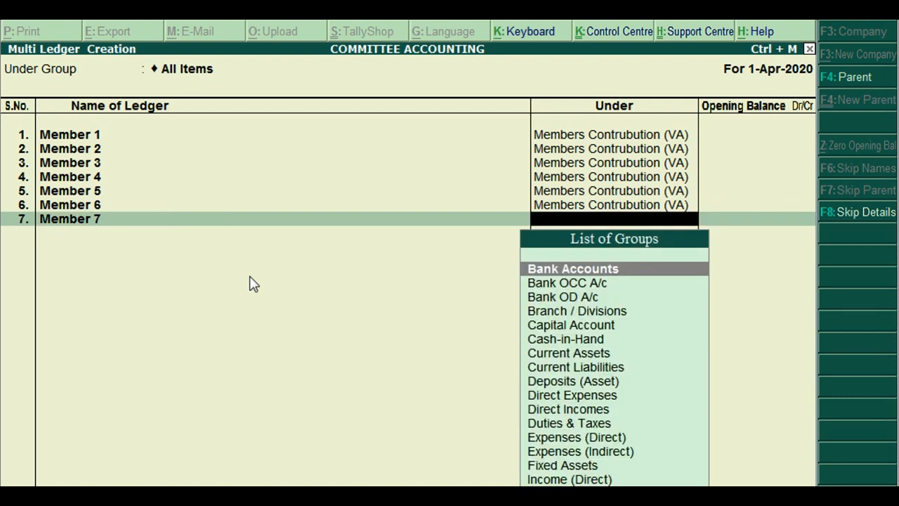
pyautogui.write('Member')
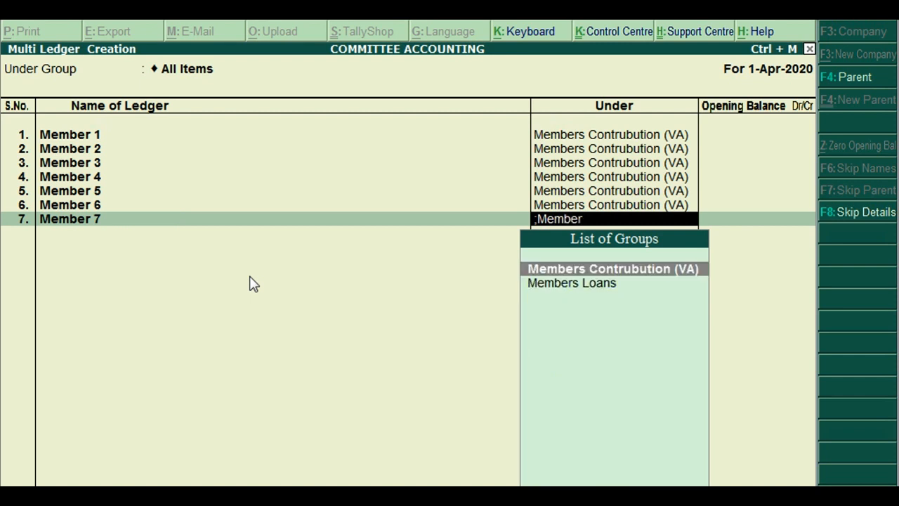
pyautogui.press('Return')
pyautogui.press('Return')
# Add an eighth ledger named "Member 8" under Members Contrubution (VA), leaving its opening balance blank
pyautogui.write('Memge')
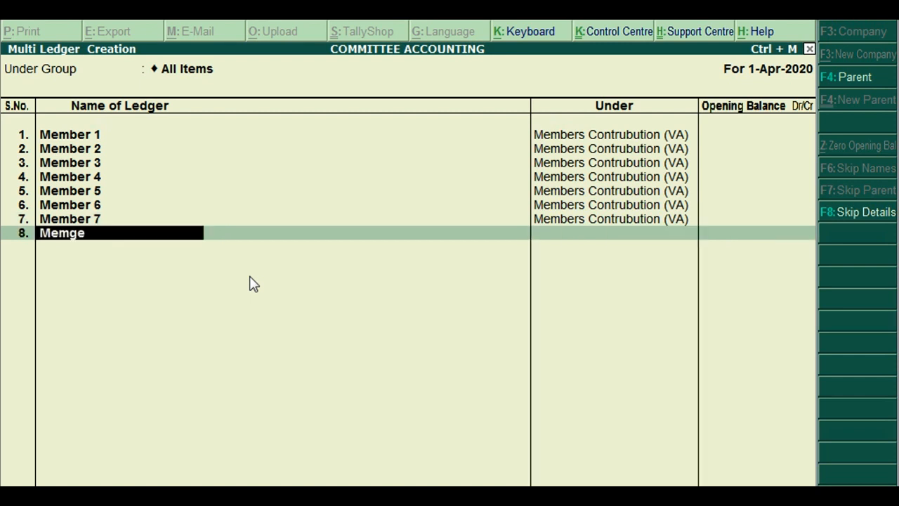
pyautogui.write('r 8')
pyautogui.press('BackSpace')
pyautogui.press('BackSpace')
pyautogui.press('BackSpace')
pyautogui.press('BackSpace')
pyautogui.press('BackSpace')
pyautogui.write('ber 9')
pyautogui.press('BackSpace')
pyautogui.write('8')
pyautogui.press('Return')
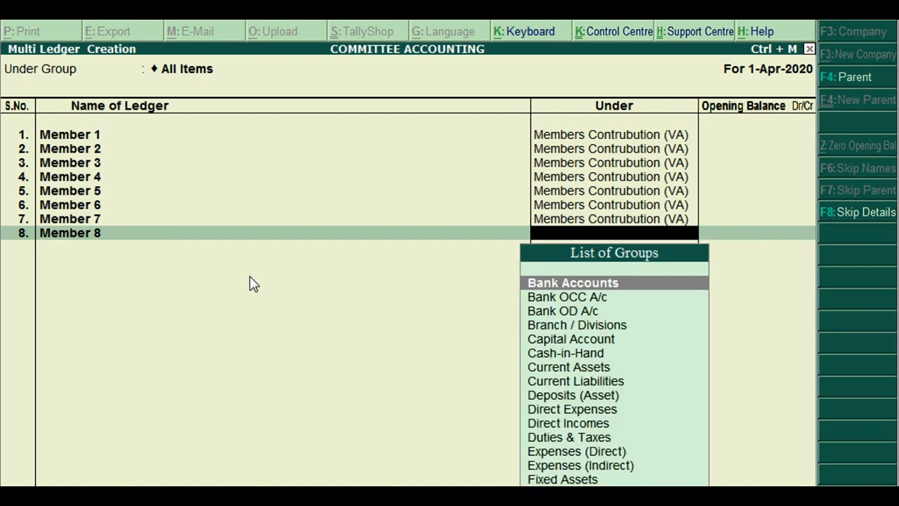
pyautogui.write('mem')
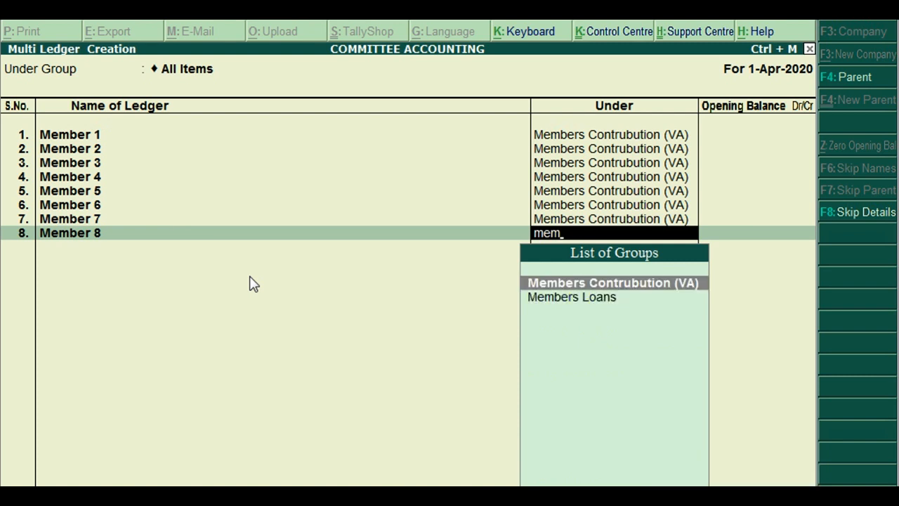
pyautogui.write('.')
pyautogui.press('Return')
pyautogui.press('Return')
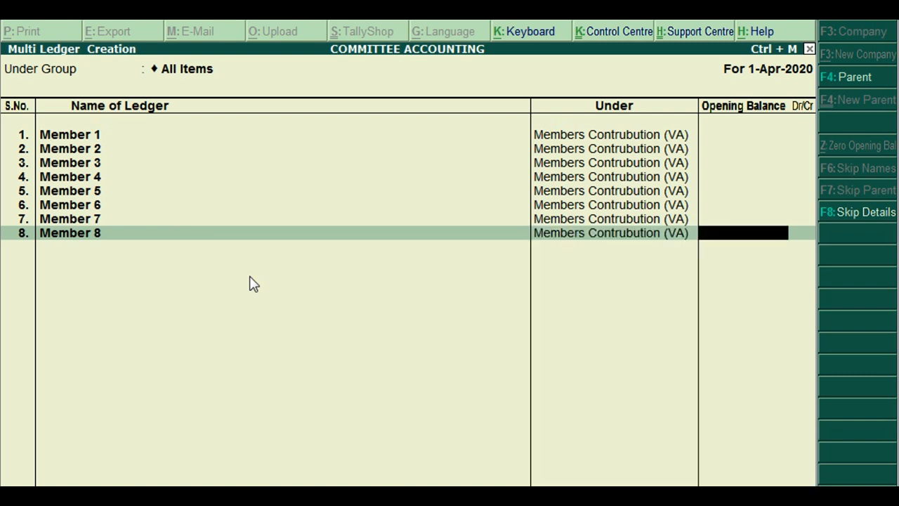
pyautogui.write('Memger')
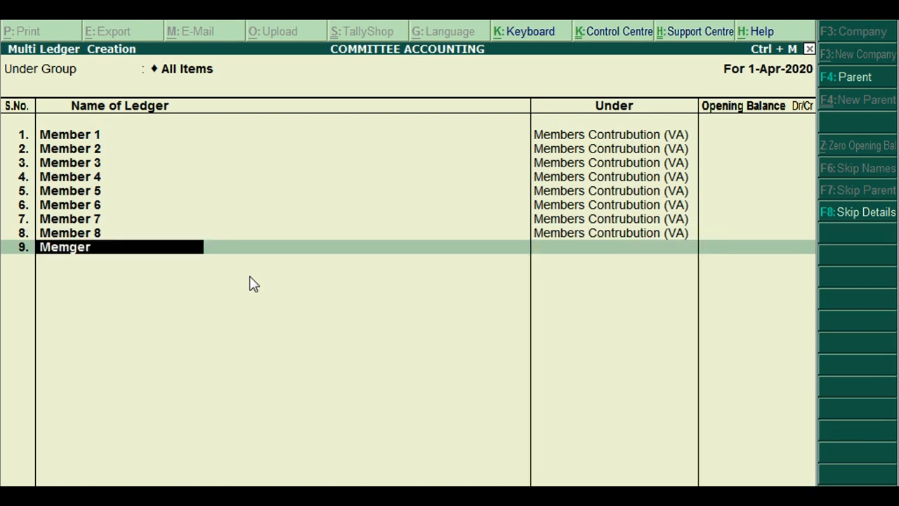
pyautogui.press('BackSpace')
pyautogui.press('BackSpace')
pyautogui.press('BackSpace')
pyautogui.write('ger 9')
pyautogui.press('Return')
pyautogui.press('BackSpace')
pyautogui.press('BackSpace')
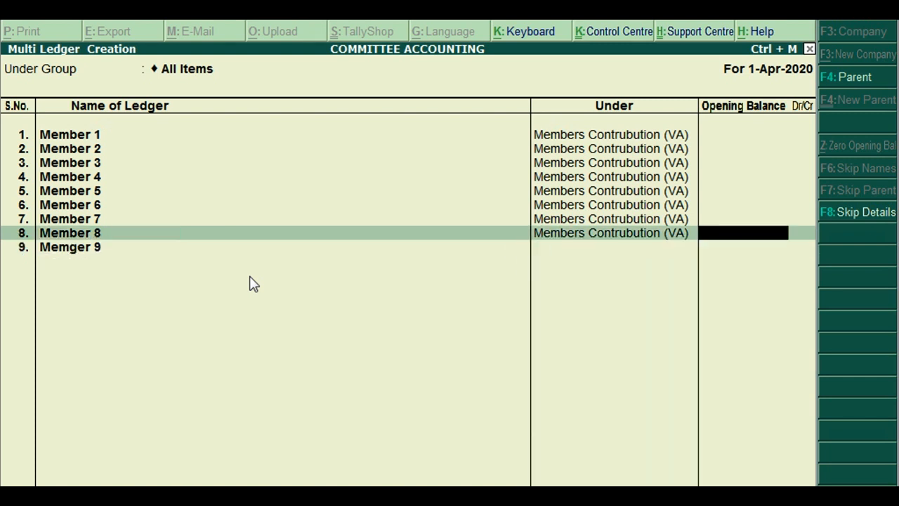
# Add a ninth ledger named "Member 9" under Members Contrubution (VA), leaving its opening balance blank
pyautogui.press('Return')
pyautogui.write('Memb')
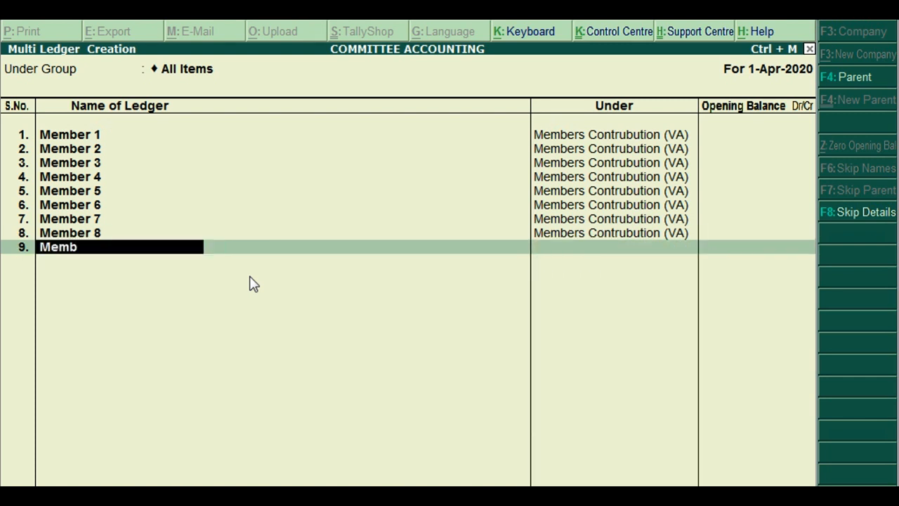
pyautogui.write('er 9')
pyautogui.press('Return')
pyautogui.write('M')
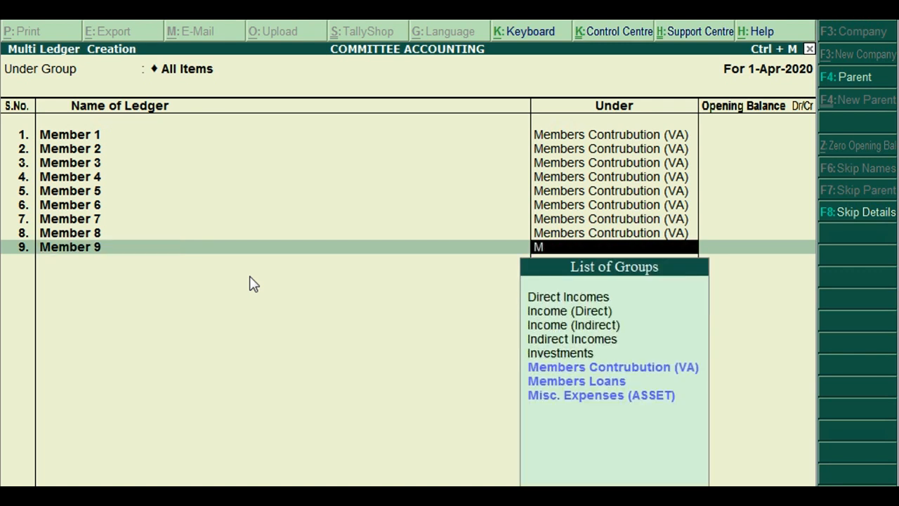
pyautogui.write('em')
pyautogui.press('Return')
pyautogui.press('Return')
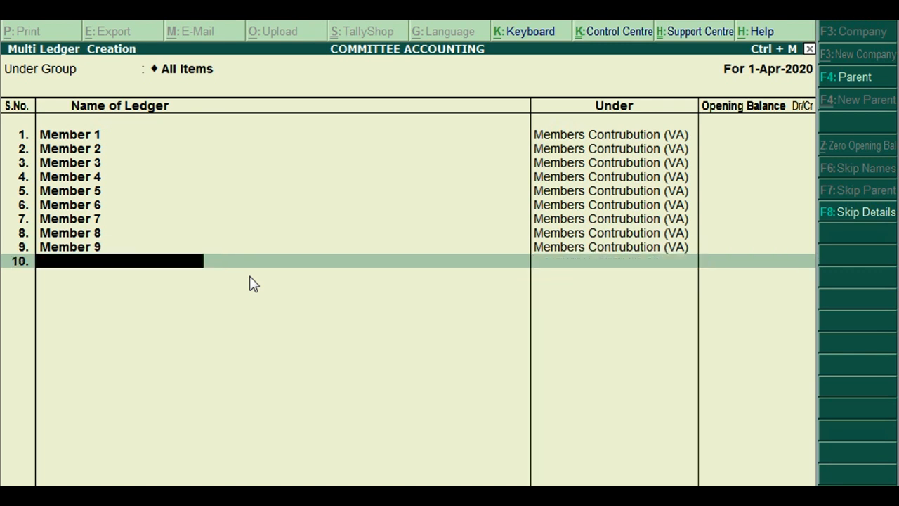
# Add a tenth ledger named "Member 10" under Members Contrubution (VA) without an opening balance, and save all the member ledgers
pyautogui.write('Member 10')
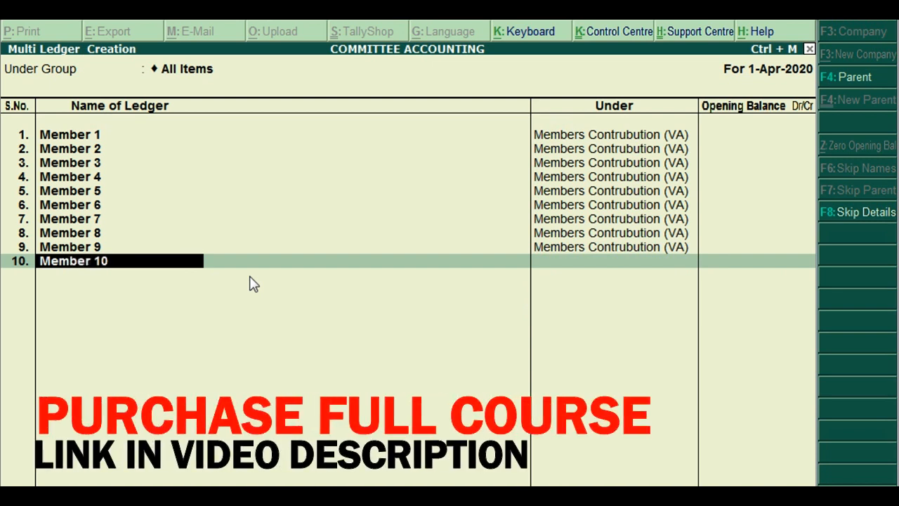
pyautogui.press('Return')
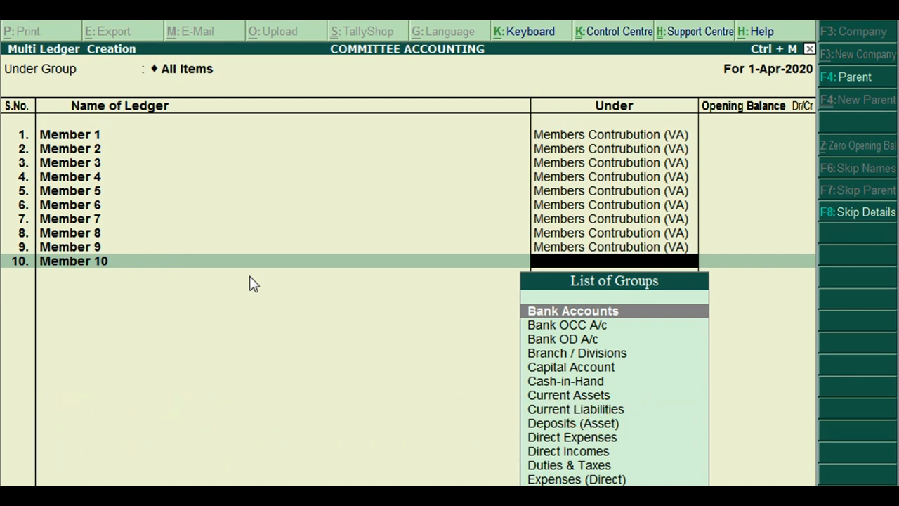
pyautogui.write('Mem')
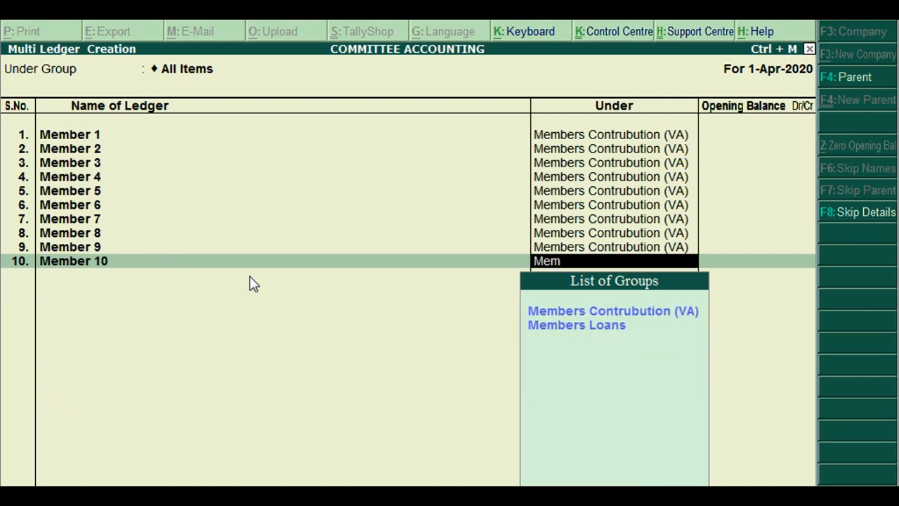
pyautogui.press('Return')
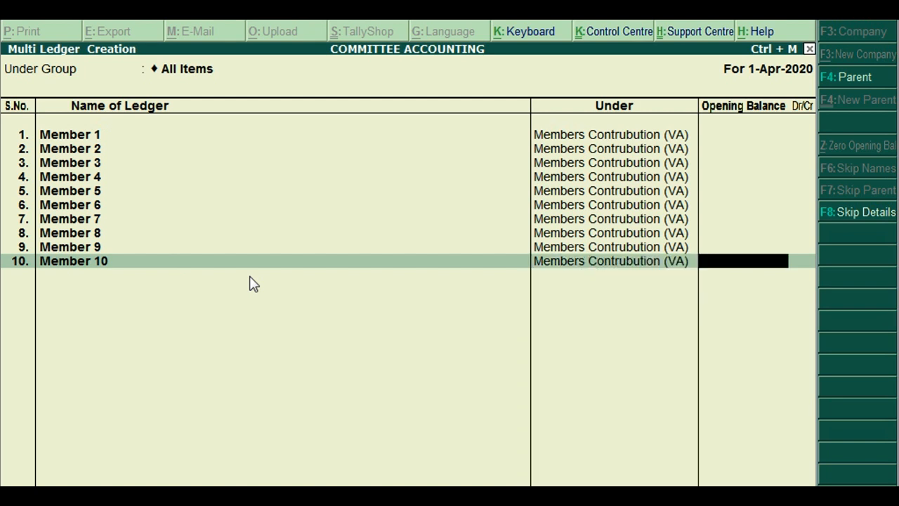
pyautogui.press('Return')
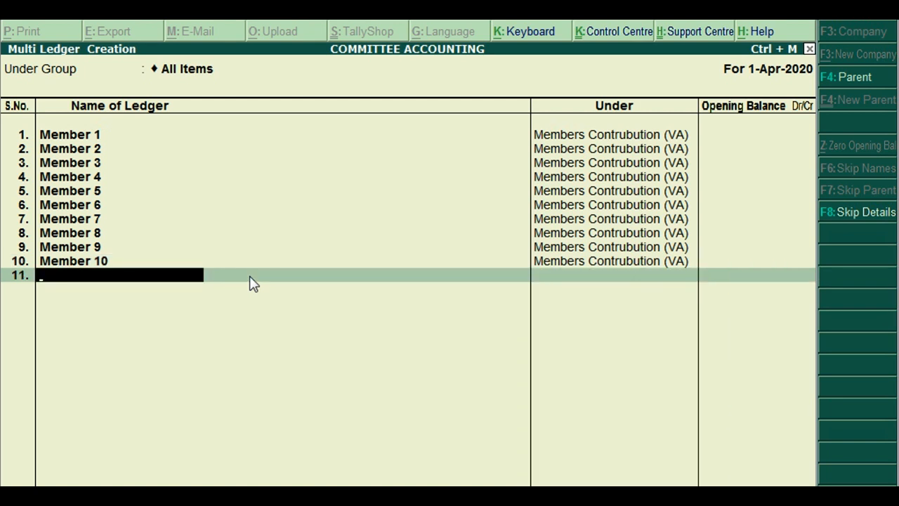
pyautogui.hotkey('ctrl', 'a')
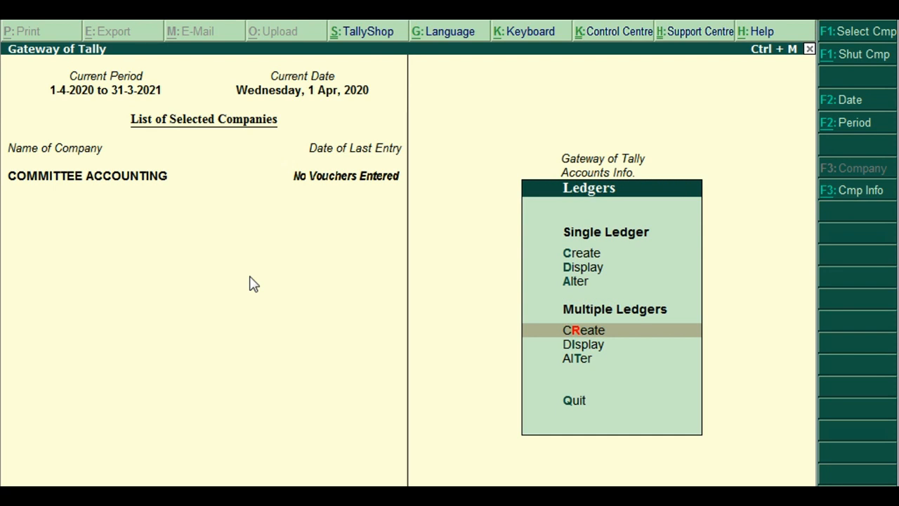
# Review the company's list of ledgers available for single-ledger alteration, checking the member ledgers, without opening any
pyautogui.press('Up')
pyautogui.press('Return')
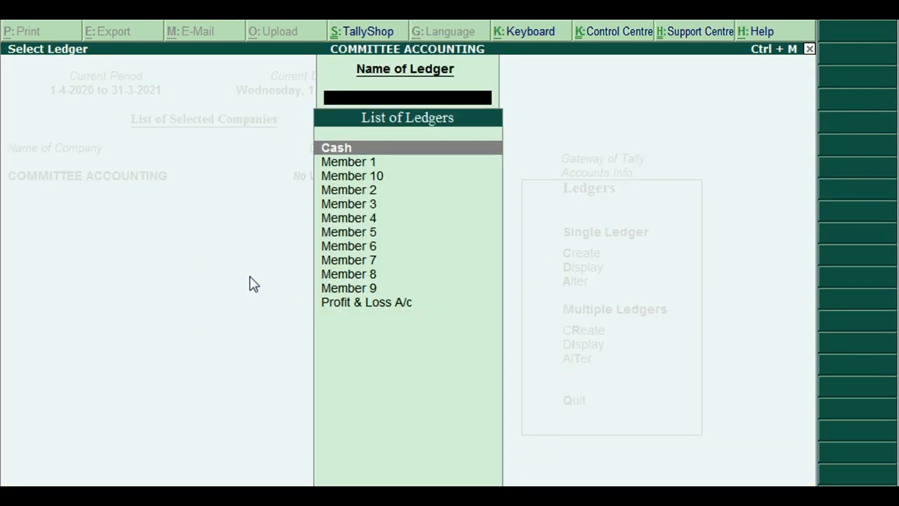
pyautogui.press('Down')
pyautogui.press('Down')
pyautogui.press('Down')
pyautogui.press('Down')
pyautogui.press('Down')
pyautogui.press('Down')
pyautogui.press('Down')
pyautogui.press('Down')
pyautogui.press('Down')
pyautogui.press('Down')
pyautogui.press('Down')
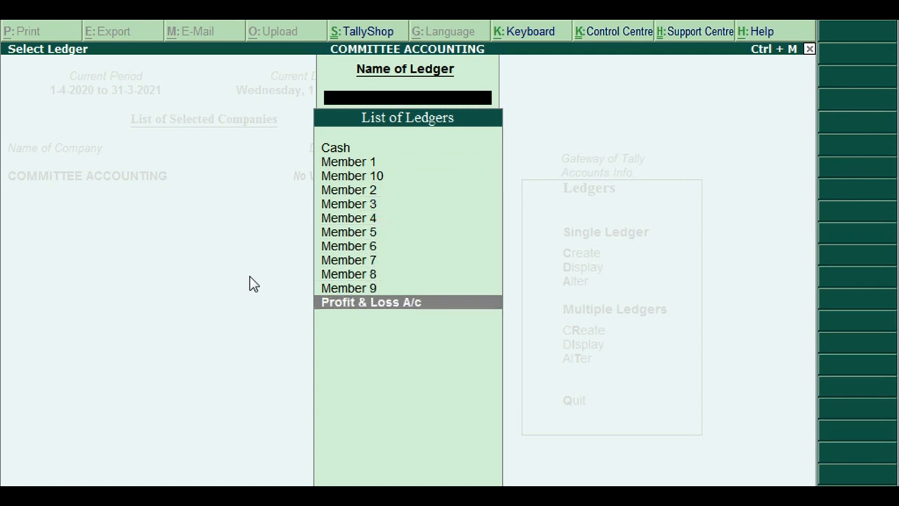
pyautogui.press('Up')
pyautogui.press('Up')
pyautogui.press('Up')
pyautogui.press('Up')
pyautogui.press('Up')
pyautogui.press('Up')
pyautogui.press('Up')
pyautogui.press('Up')
pyautogui.press('Up')
pyautogui.press('Escape')
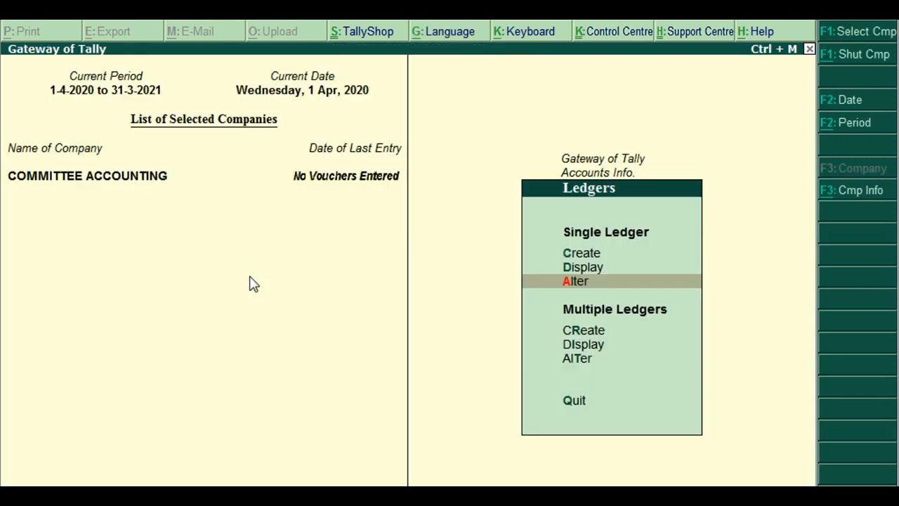
# Start a new multiple-ledger creation for All Items and add "Loan to Member 1" under Members Loans, leaving its opening balance blank
pyautogui.press('Down')
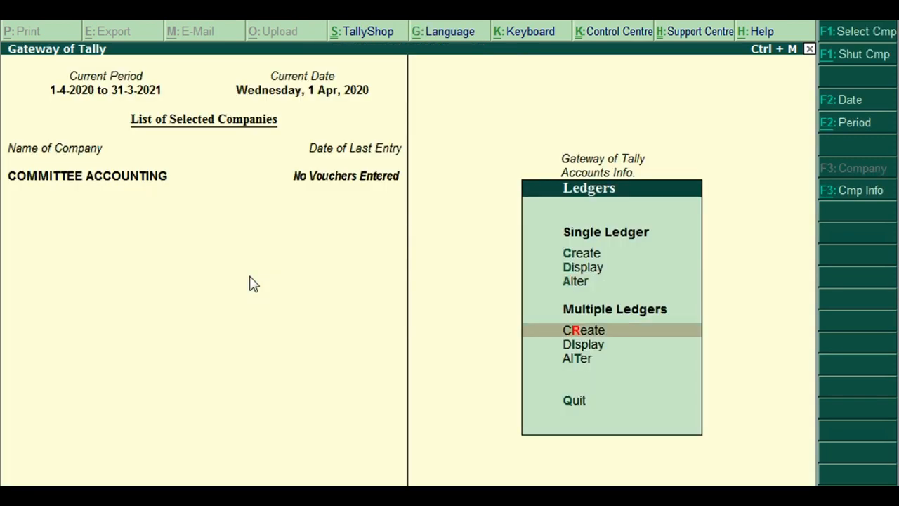
pyautogui.press('Return')
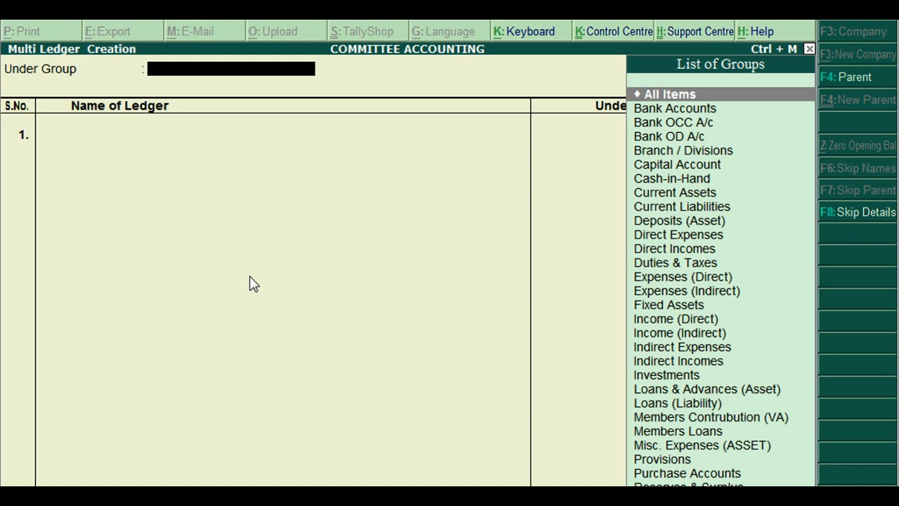
pyautogui.press('Return')
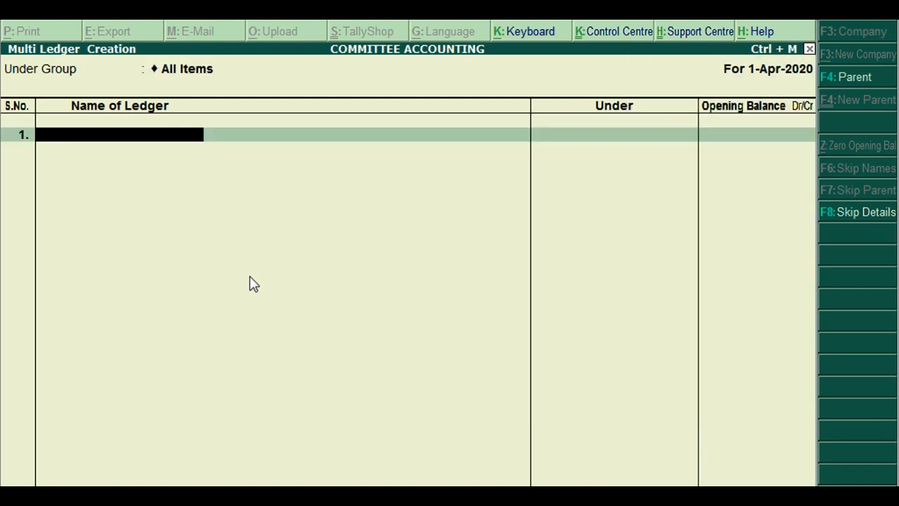
pyautogui.write('Loan to Member')
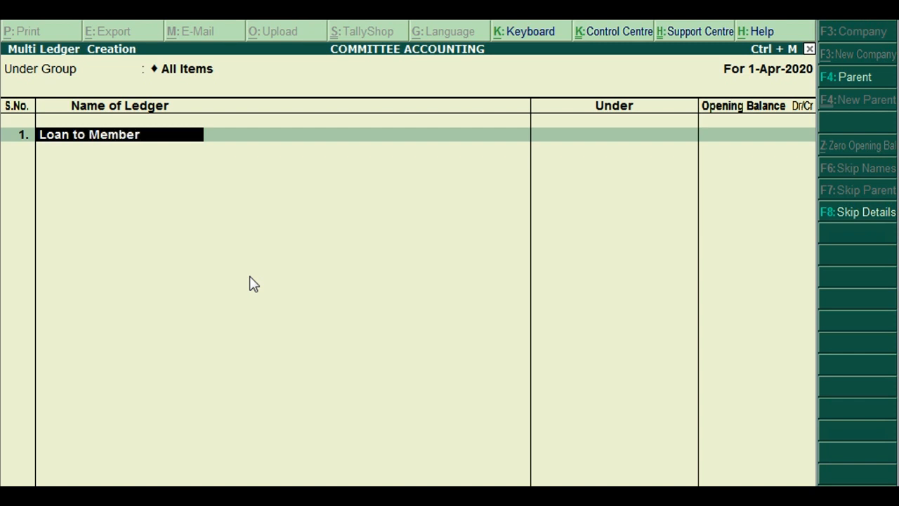
pyautogui.write('1')
pyautogui.press('BackSpace')
pyautogui.write('1')
pyautogui.press('Return')
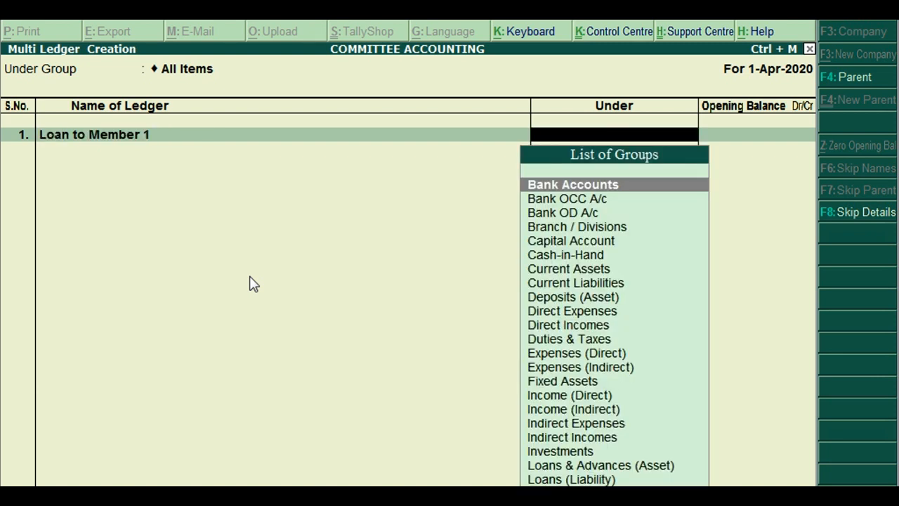
pyautogui.write('Memb')
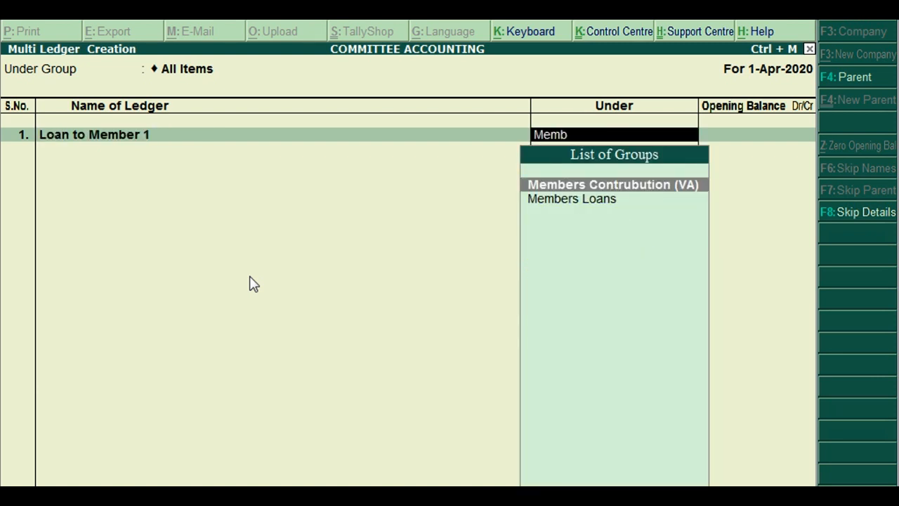
pyautogui.press('Down')
pyautogui.press('Return')
pyautogui.press('Return')
# Add a second ledger named "loan to member 2" under Members Loans, leaving its opening balance blank
pyautogui.write('loan to member')
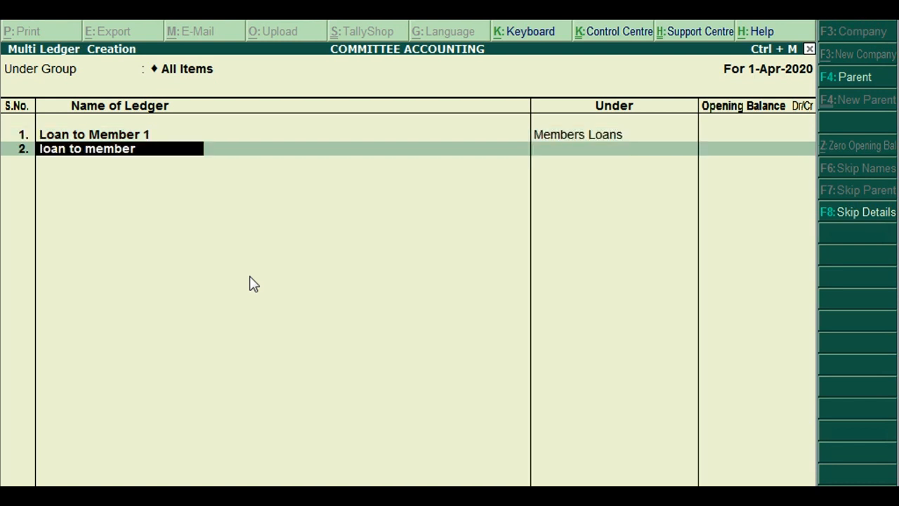
pyautogui.write(' 2')
pyautogui.press('Return')
pyautogui.write('Memb')
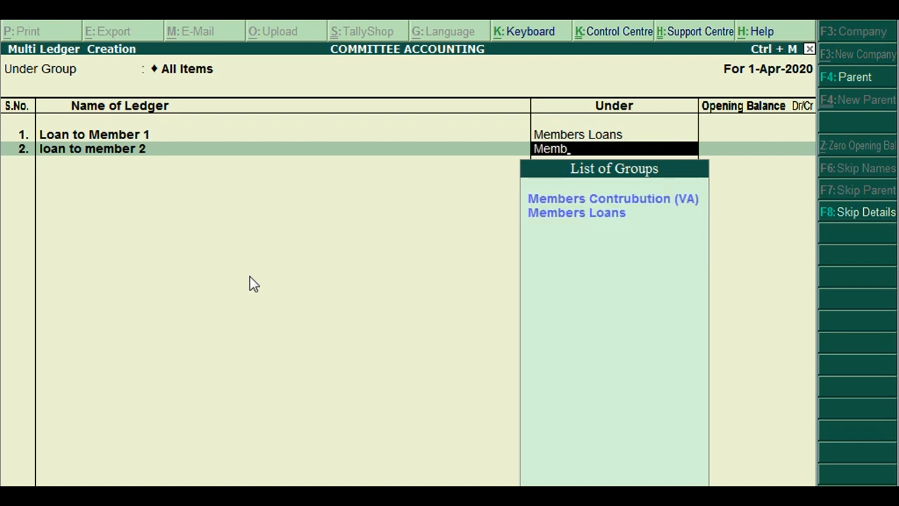
pyautogui.press('Down')
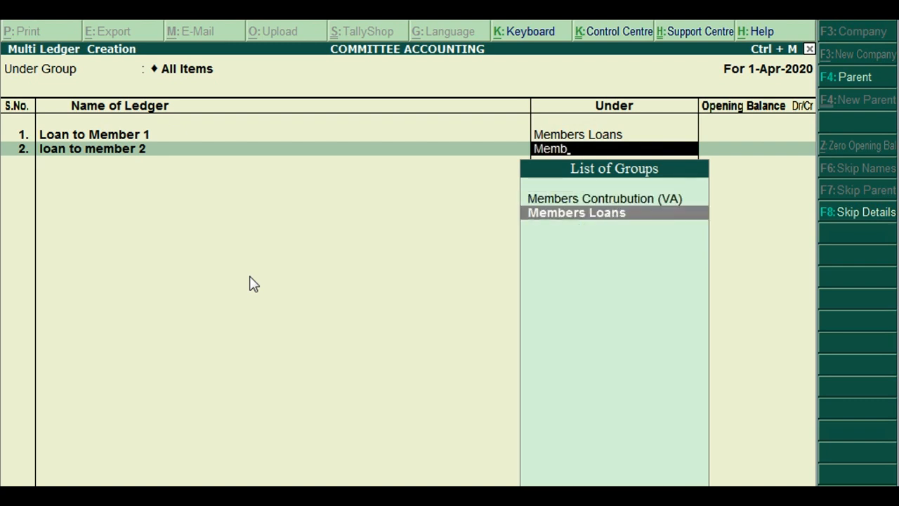
pyautogui.press('Return')
# Add a third ledger named "loan to member 3" under Members Loans, leaving its opening balance blank
pyautogui.write('loan to member')
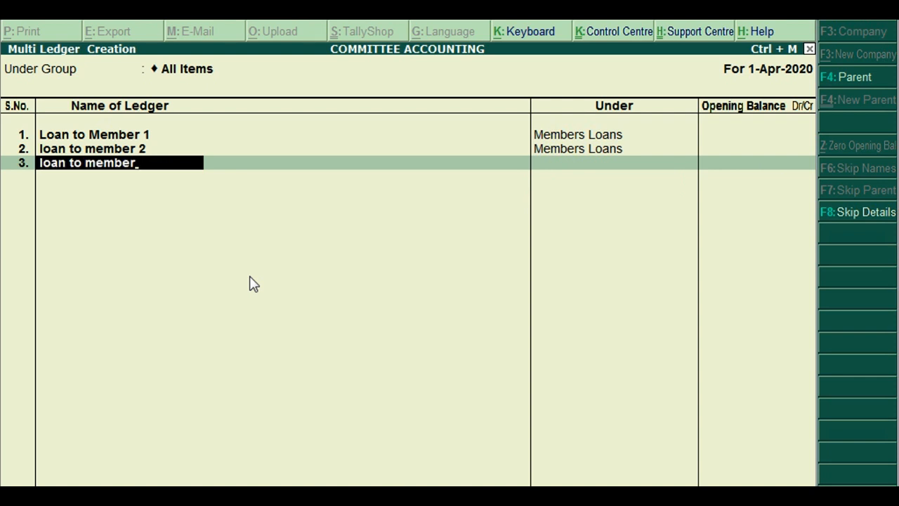
pyautogui.write(' 3')
pyautogui.press('Return')
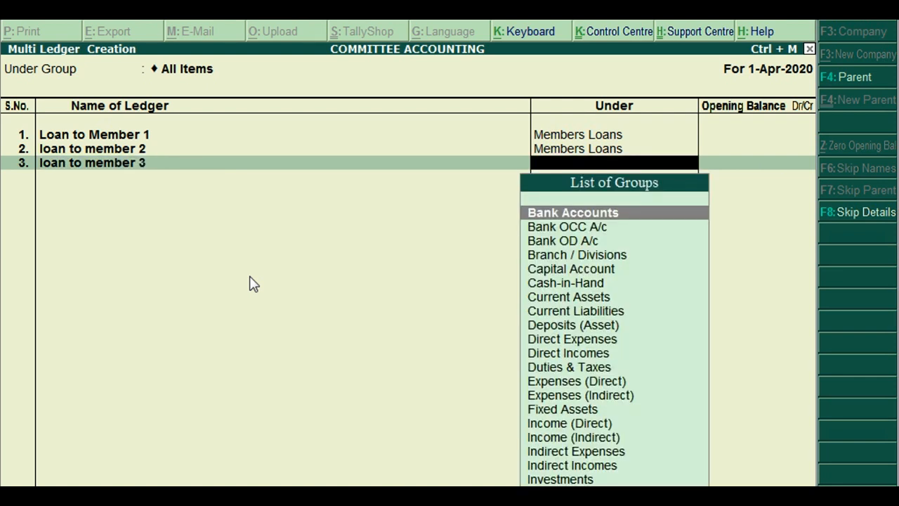
pyautogui.write('Memb')
pyautogui.press('Down')
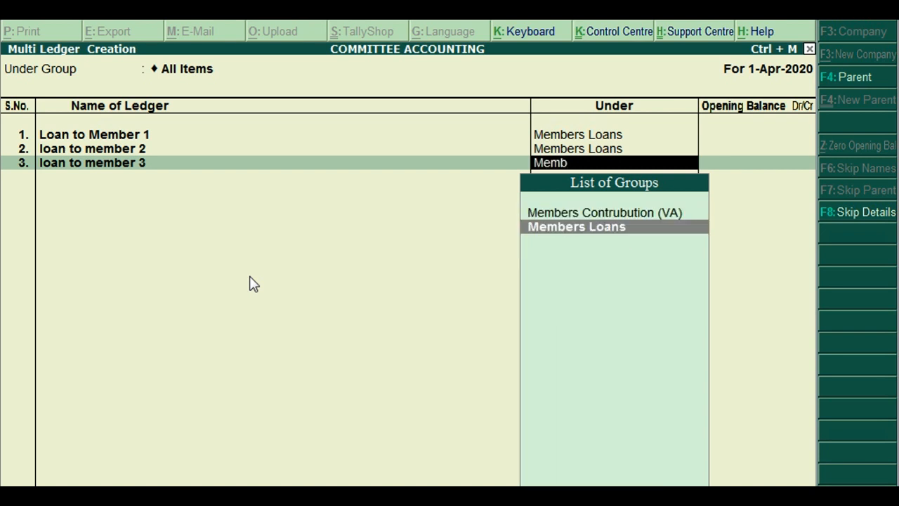
pyautogui.press('Return')
pyautogui.press('Return')
# Add a fourth ledger named "loan to member 4" under Members Loans, leaving its opening balance blank
pyautogui.write('loan to member')
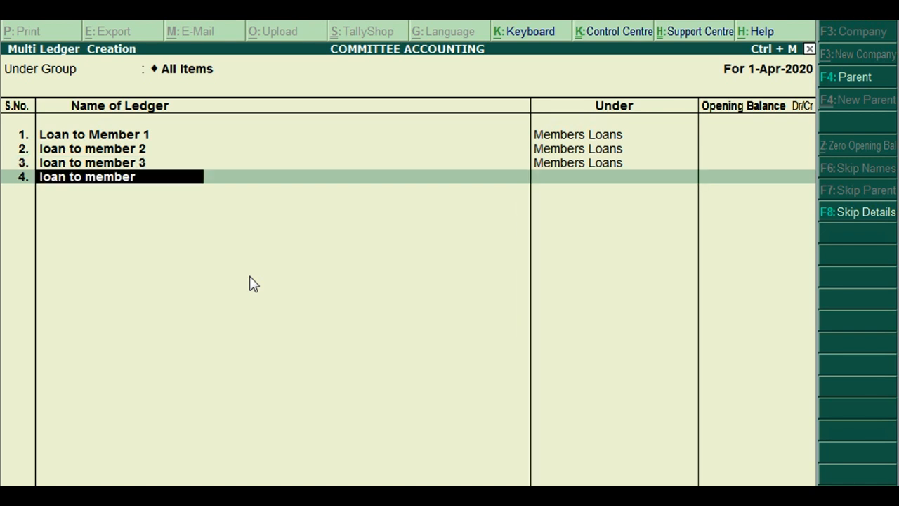
pyautogui.write(' 4')
pyautogui.press('Return')
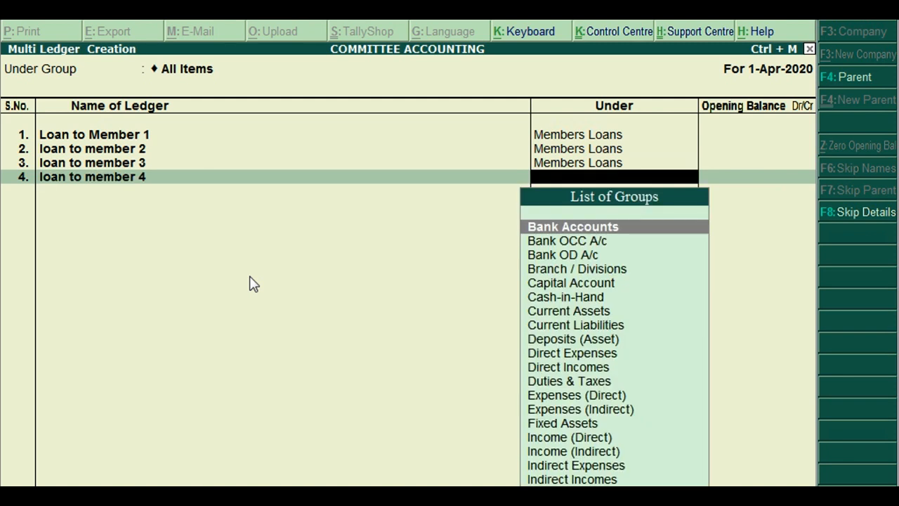
pyautogui.write('Member')
pyautogui.press('Down')
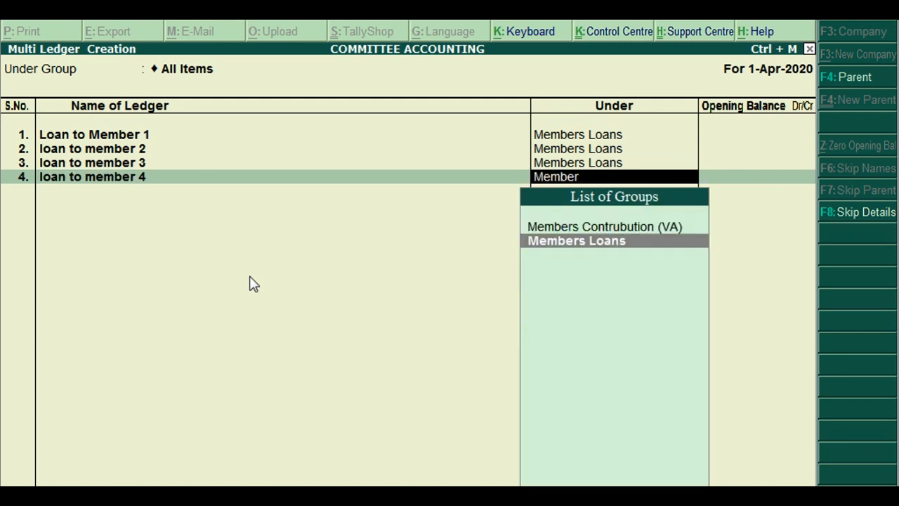
pyautogui.press('Return')
pyautogui.press('Return')
# Add a fifth ledger named "loan to member 5" under Members Loans, leaving its opening balance blank
pyautogui.write('loan to member')
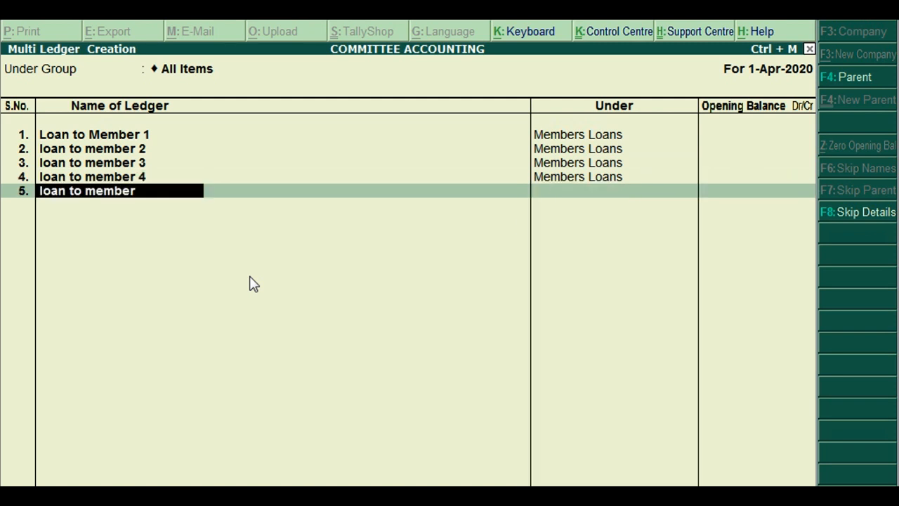
pyautogui.write(' 5')
pyautogui.press('Return')
pyautogui.write('Member')
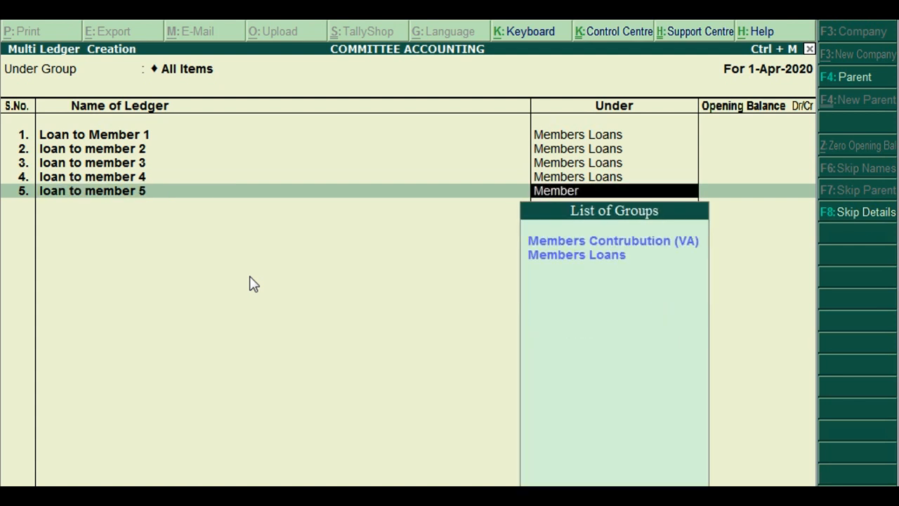
pyautogui.press('Down')
pyautogui.press('Return')
# Add a sixth ledger named "loan to member 6" under Members Loans, leaving its opening balance blank
pyautogui.write('loan to member')
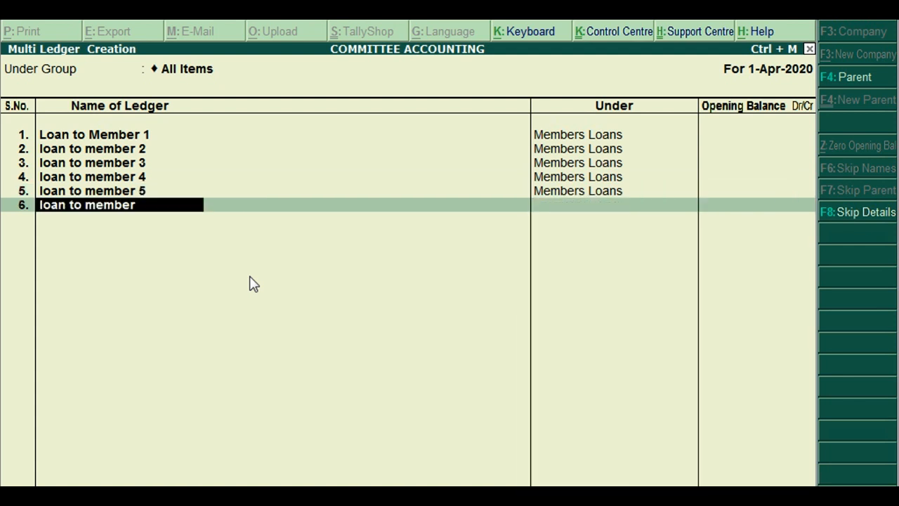
pyautogui.write(' 6')
pyautogui.press('Return')
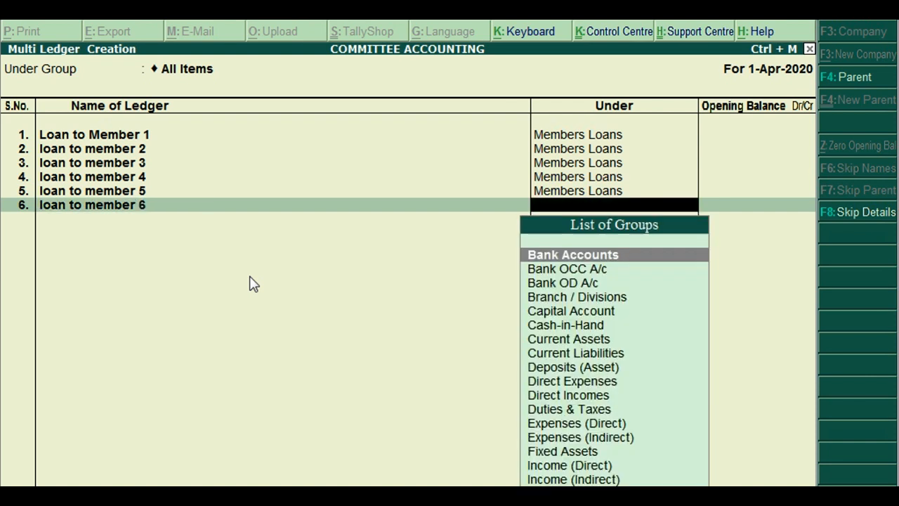
pyautogui.write('Member')
pyautogui.press('Down')
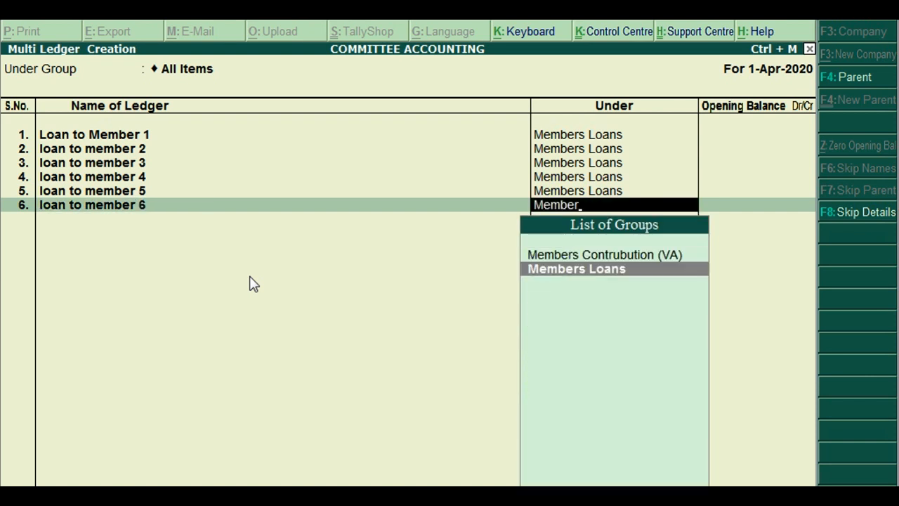
pyautogui.press('Return')
pyautogui.press('Return')
# Add a seventh ledger named "loan to member 7" under Members Loans, leaving its opening balance blank
pyautogui.write('loan to member')
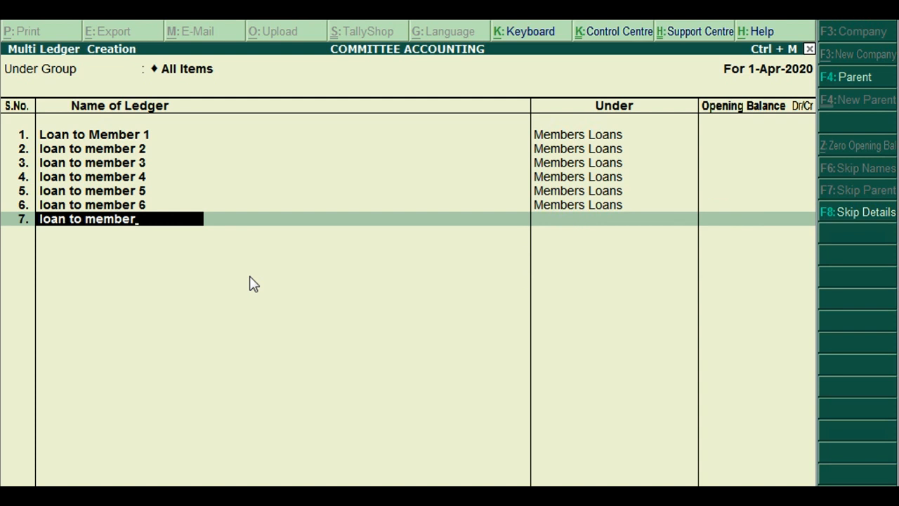
pyautogui.write(' 7')
pyautogui.press('Return')
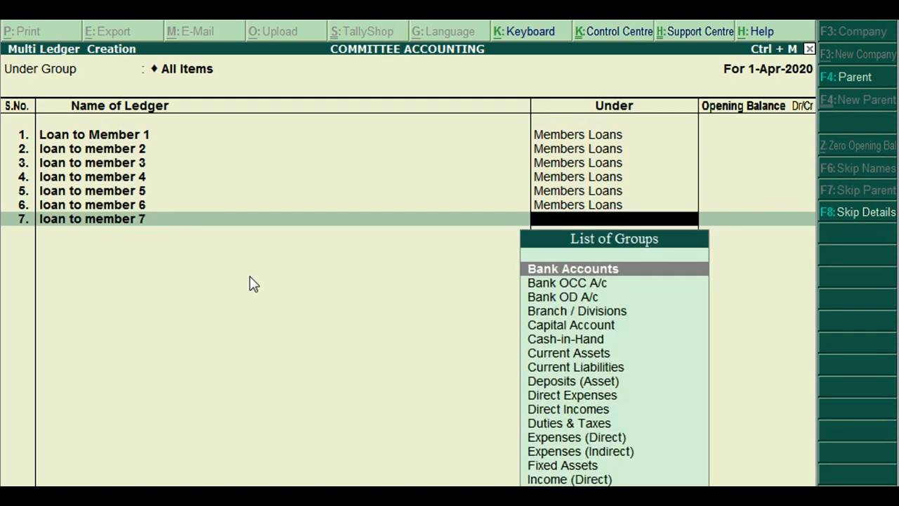
pyautogui.write('Member')
pyautogui.press('Down')
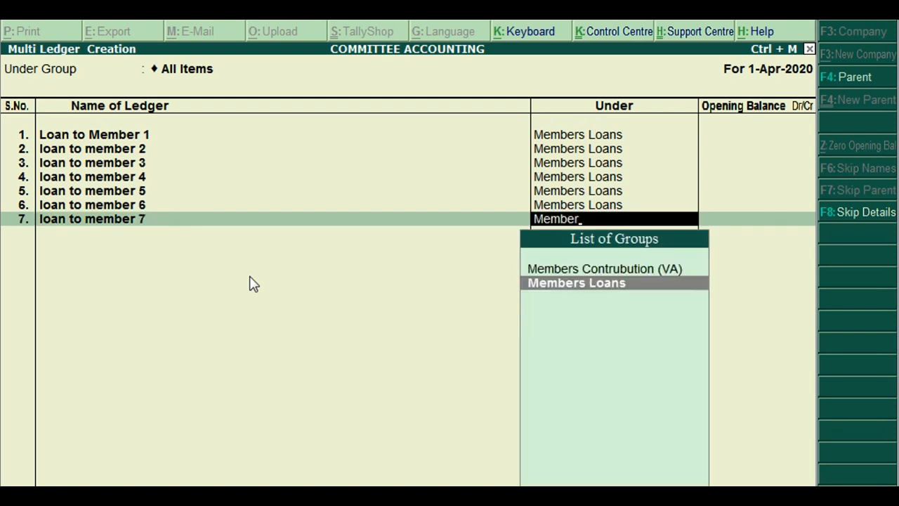
pyautogui.press('Return')
# Add an eighth ledger named "loan to member 8" under Members Loans, leaving its opening balance blank
pyautogui.write('loan to member')
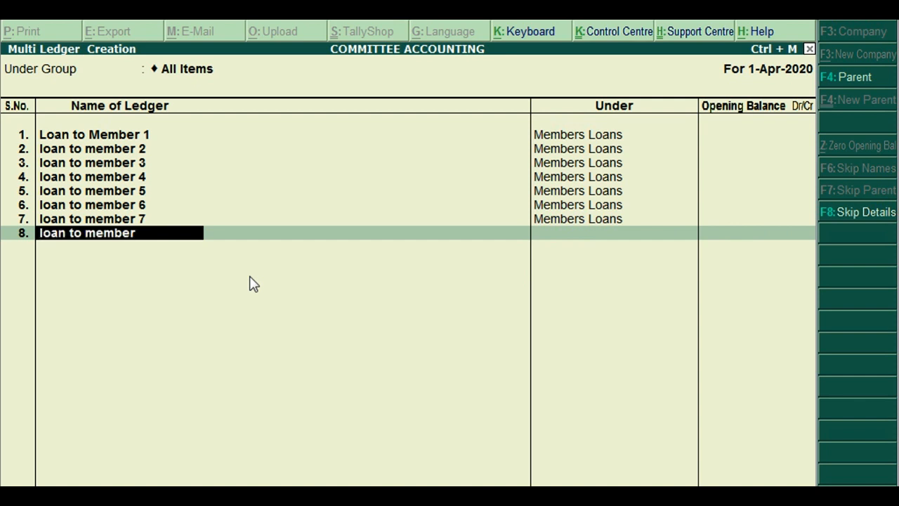
pyautogui.write(' 8')
pyautogui.press('Return')
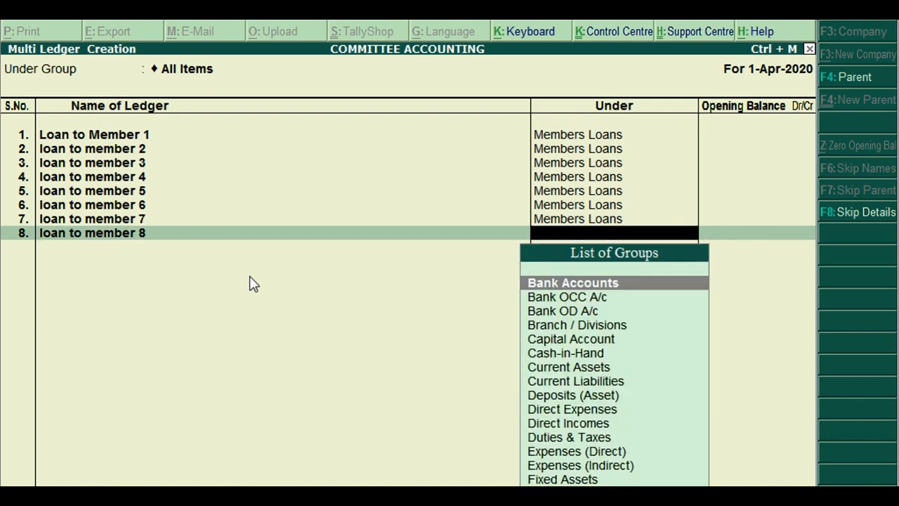
pyautogui.write('Member')
pyautogui.press('Down')
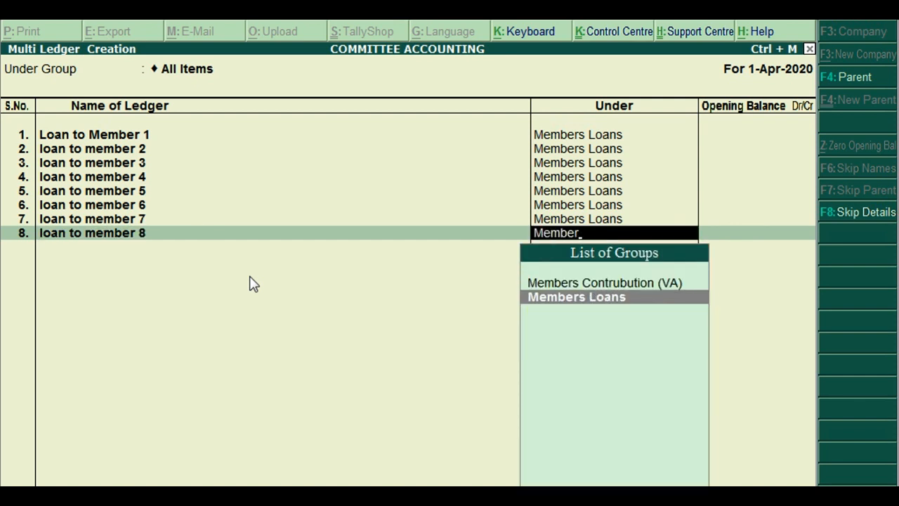
pyautogui.press('Return')
# Add a ninth ledger named "loan to member 9" under Members Loans, leaving its opening balance blank
pyautogui.write('loan to member')
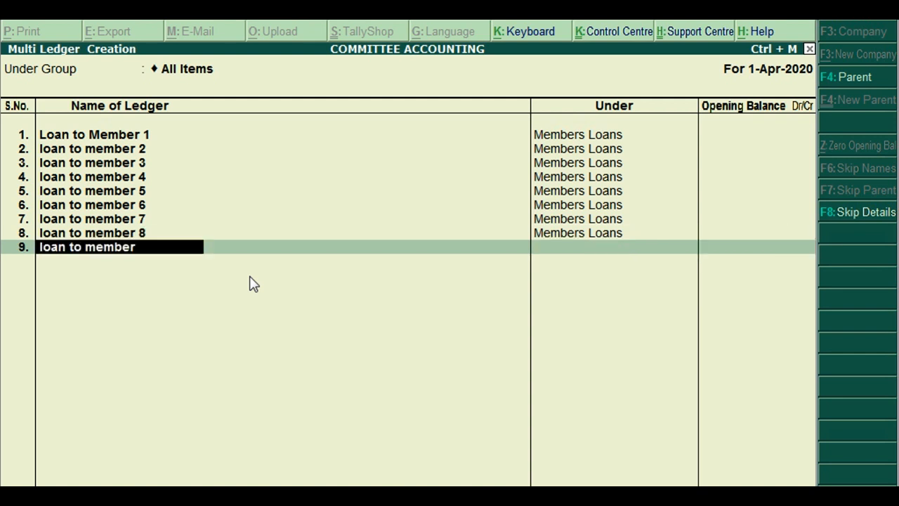
pyautogui.write('9')
pyautogui.press('Return')
pyautogui.write('mem')
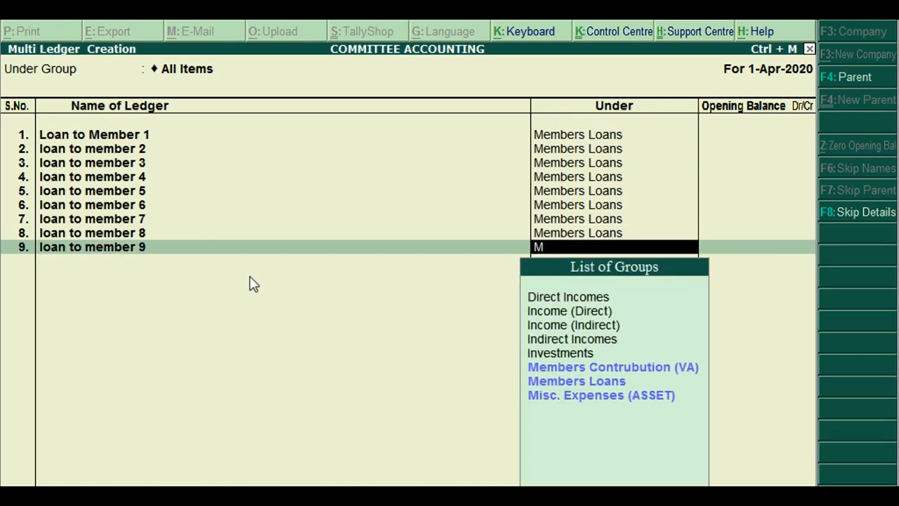
pyautogui.press('Down')
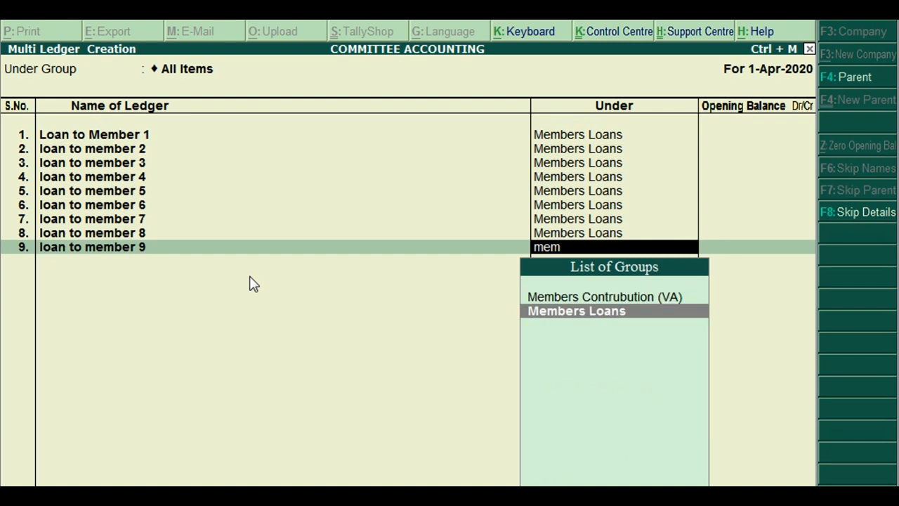
pyautogui.press('Return')
# Add a tenth ledger named "loan to member 10" under Members Loans with no opening balance, and save all the loan ledgers
pyautogui.write('loan to member')
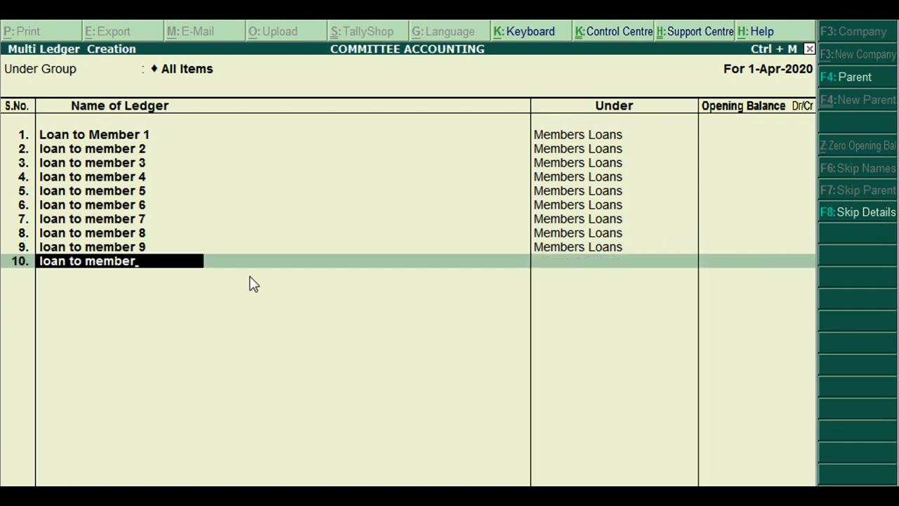
pyautogui.write(' 10')
pyautogui.press('Return')
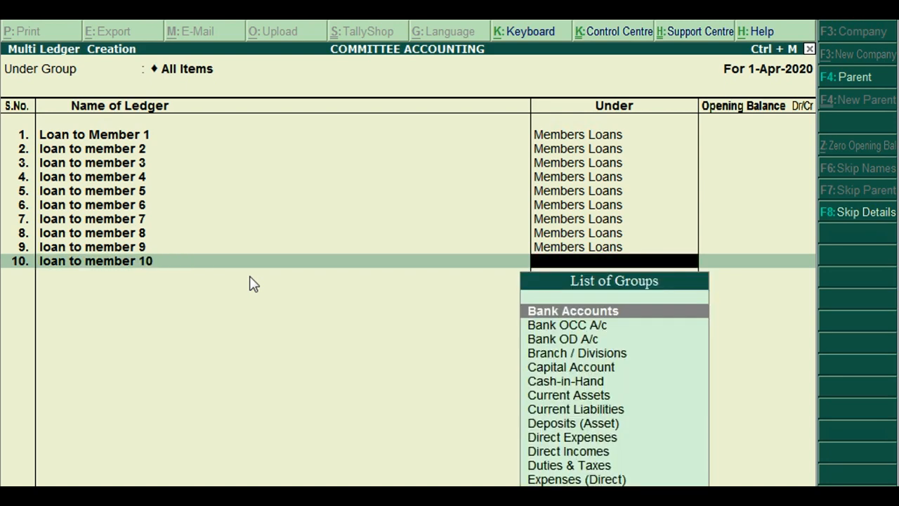
pyautogui.write('Mem')
pyautogui.press('Down')
pyautogui.press('Return')
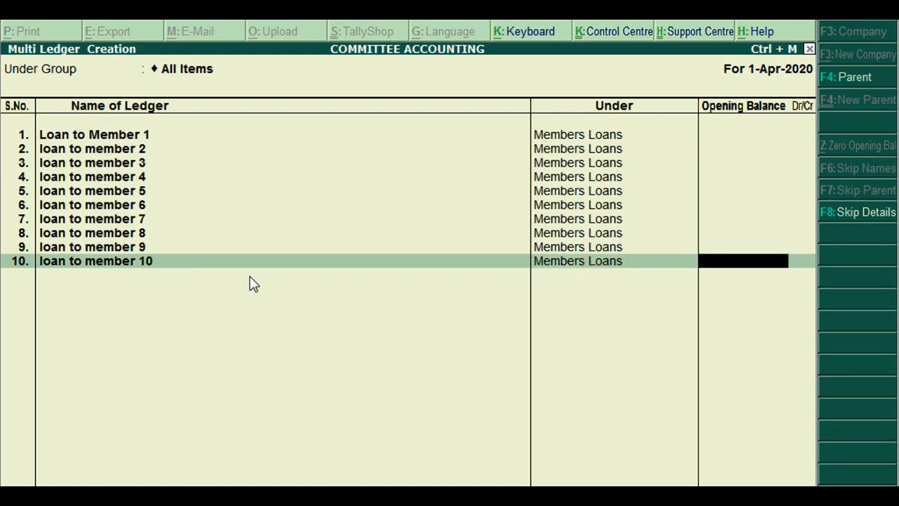
pyautogui.press('Return')
pyautogui.hotkey('ctrl', 'a')
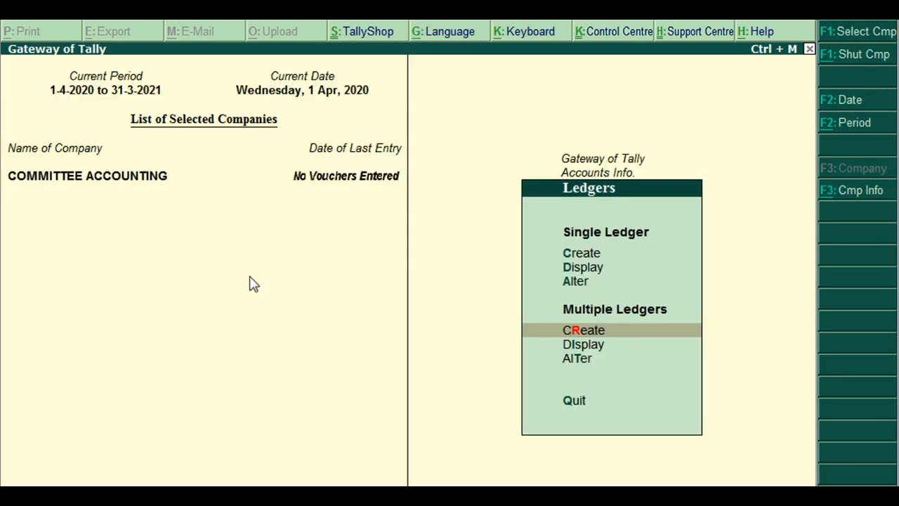
# Review the company's list of ledgers available for alteration, without altering any of them
pyautogui.press('Up')
pyautogui.press('Up')
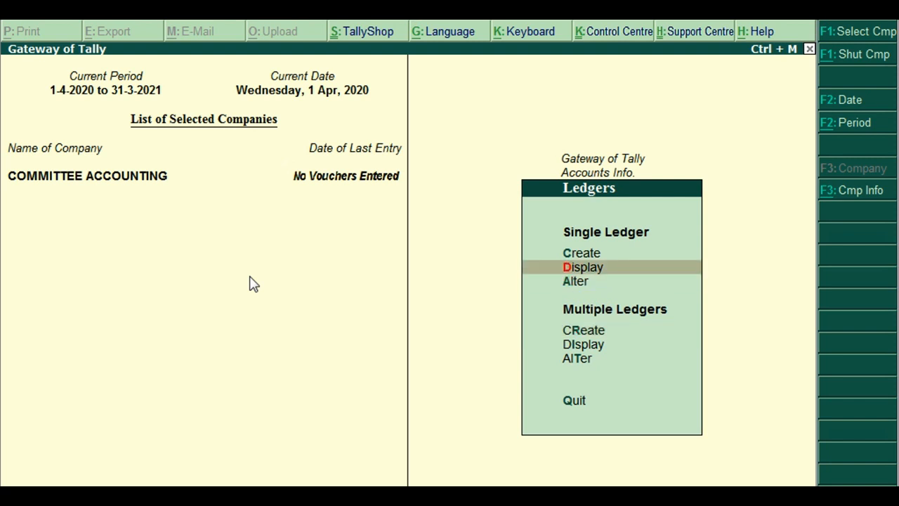
pyautogui.press('Down')
pyautogui.press('Return')
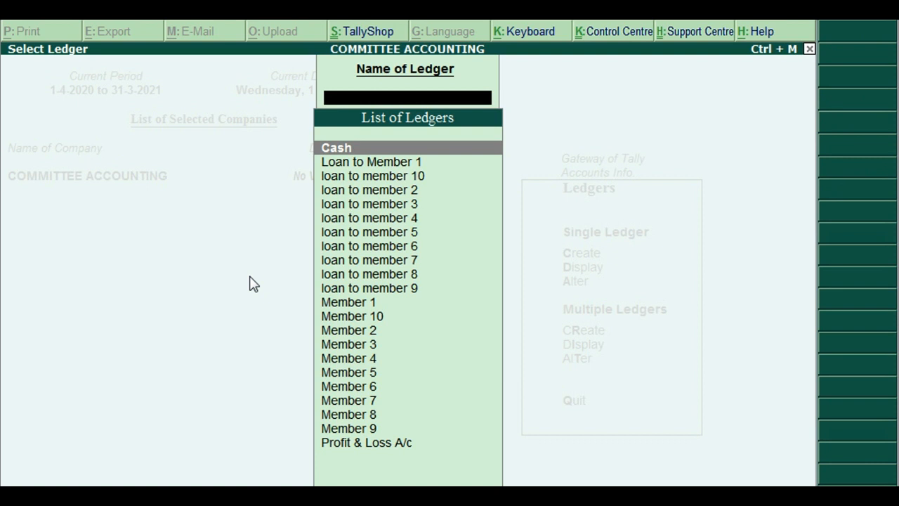
pyautogui.press('Escape')
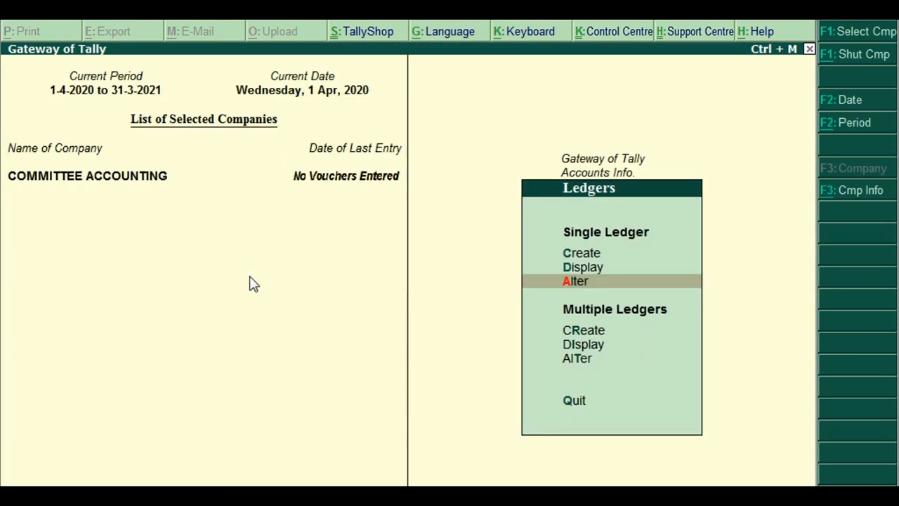
# Start a new single ledger and name it "Int. Rec. on Member Loan"
pyautogui.press('Up')
pyautogui.press('Up')
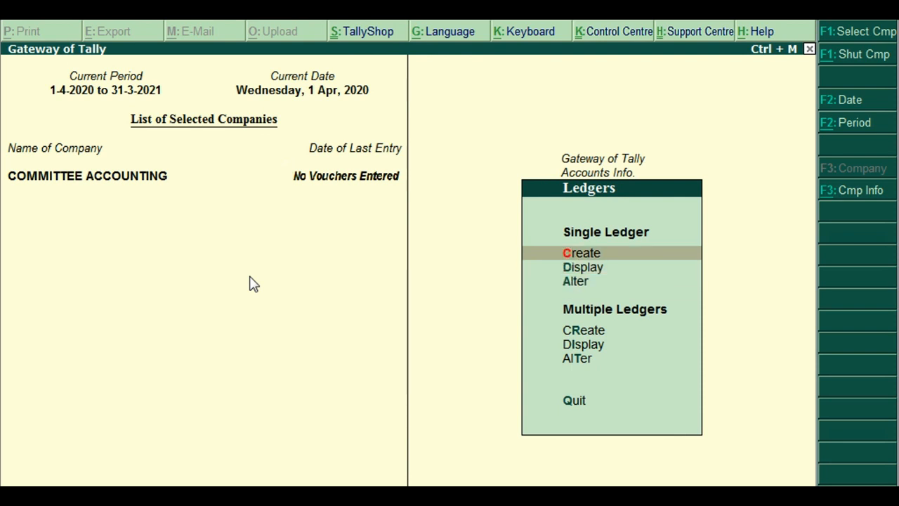
pyautogui.press('Return')
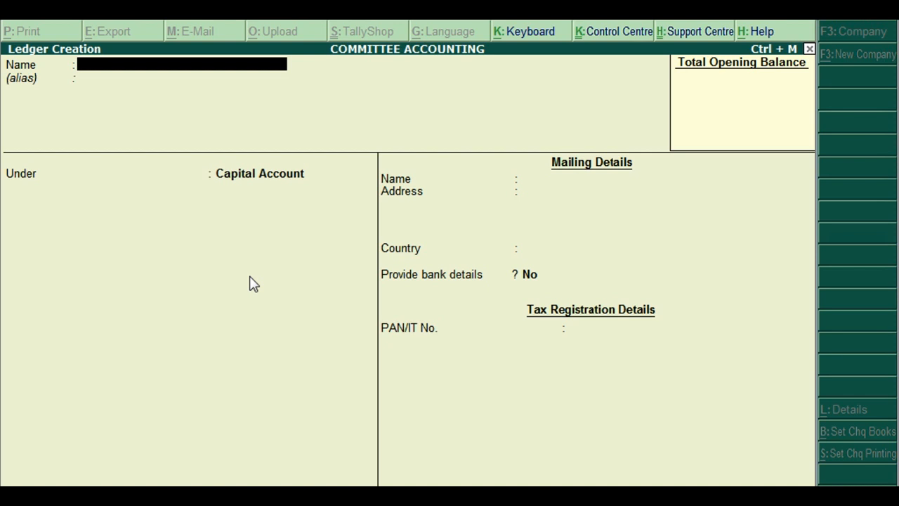
pyautogui.write('Int. Rec. on Member L')
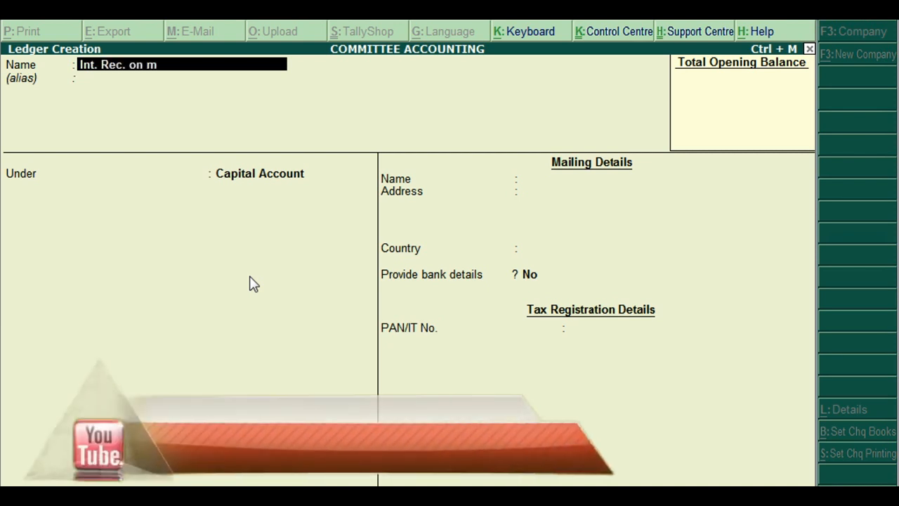
pyautogui.write('oan')
pyautogui.press('Return')
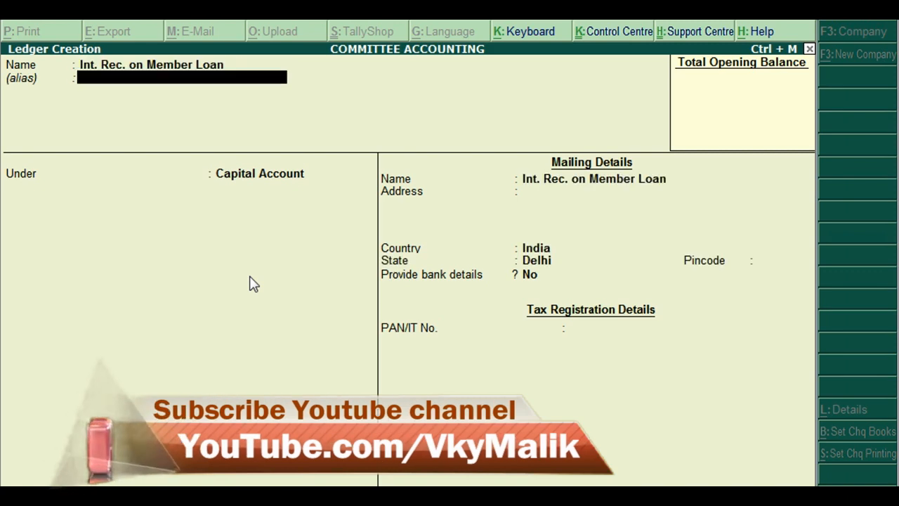
# Place the interest ledger under Indirect Incomes without an alias, save it, and return to the Gateway of Tally
pyautogui.press('Return')
pyautogui.write('In')
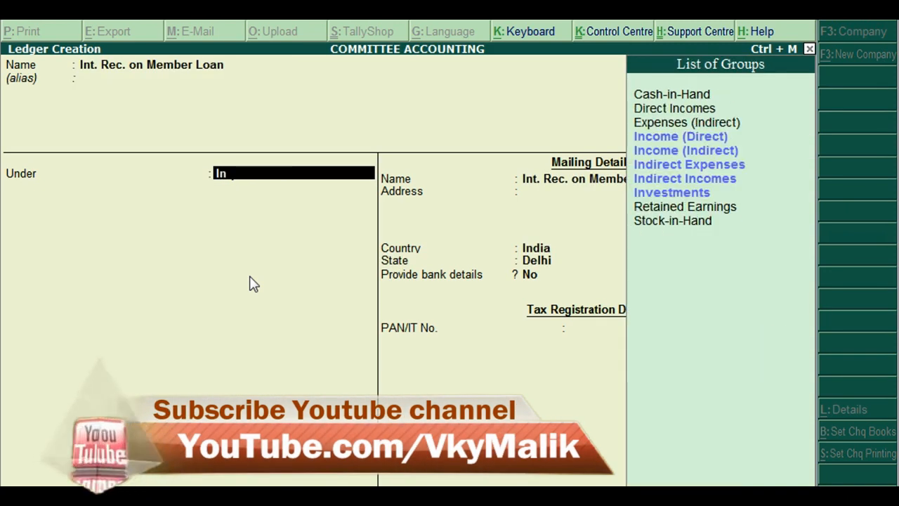
pyautogui.write('d')
pyautogui.press('Down')
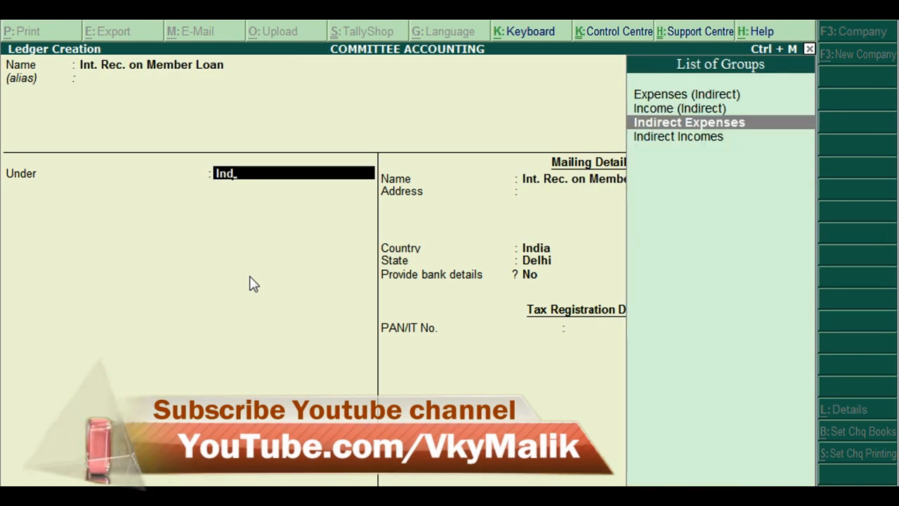
pyautogui.press('Down')
pyautogui.press('Return')
pyautogui.hotkey('ctrl', 'a')
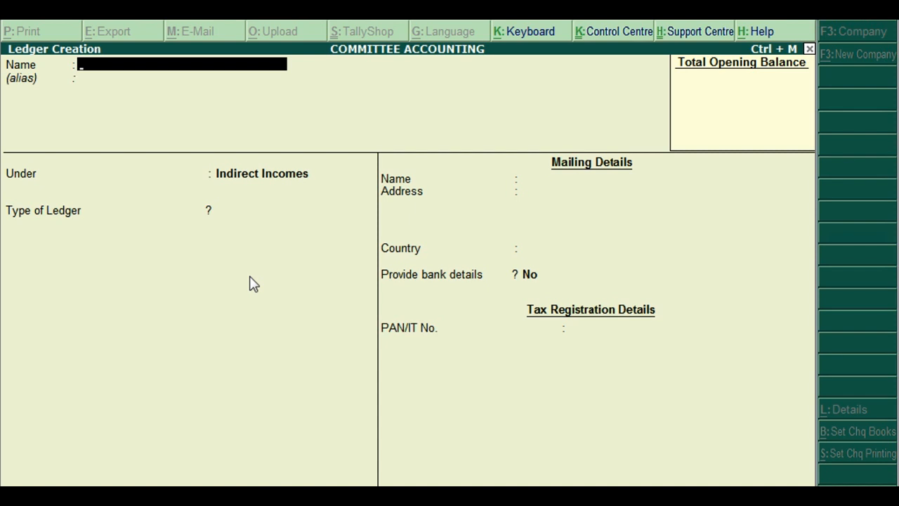
pyautogui.press('Escape')
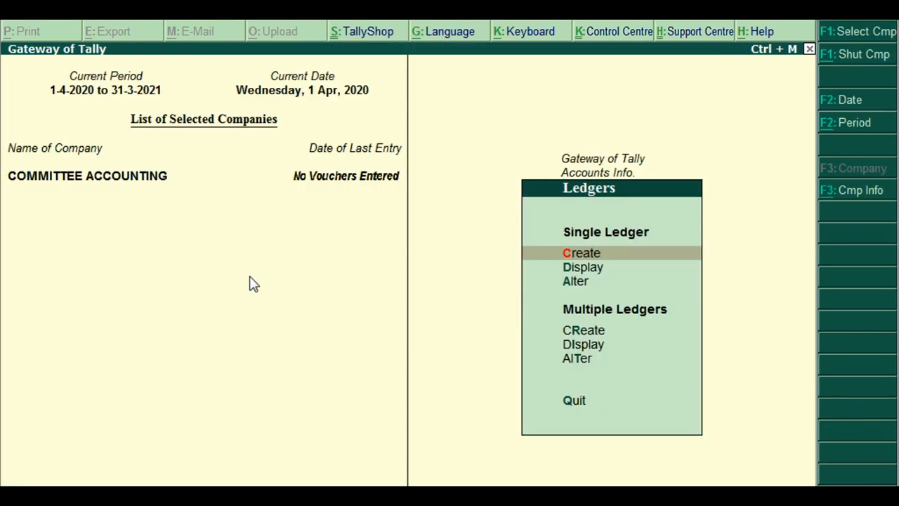
pyautogui.press('Escape')
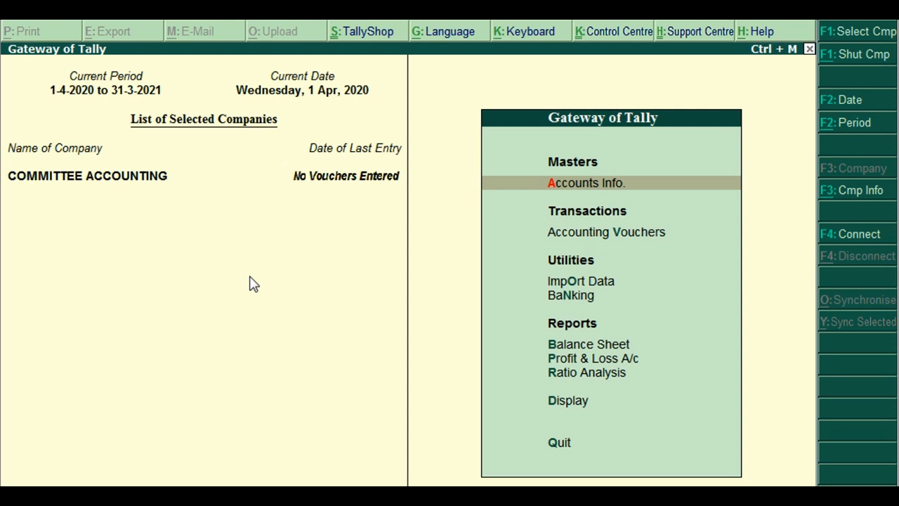
# Open a new Receipt voucher and disable single entry mode for payment/receipt/contra vouchers in its configuration
pyautogui.press('Down')
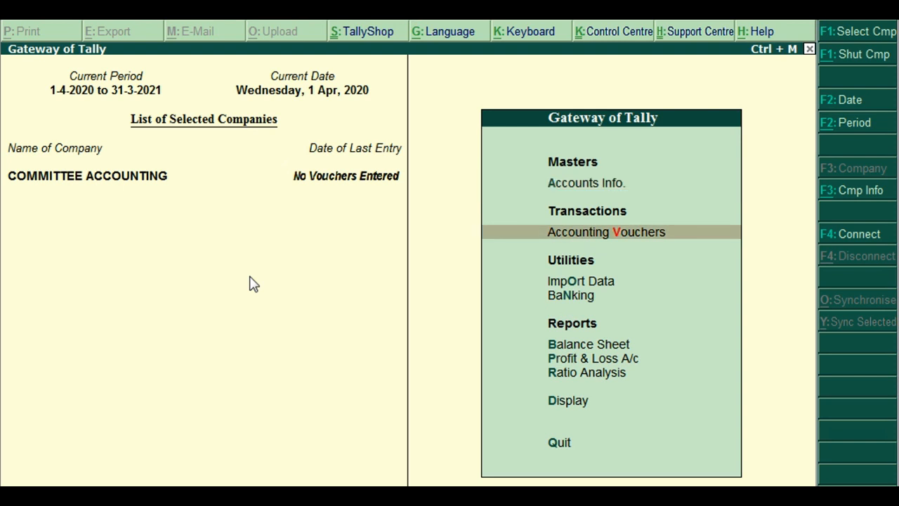
pyautogui.press('Return')
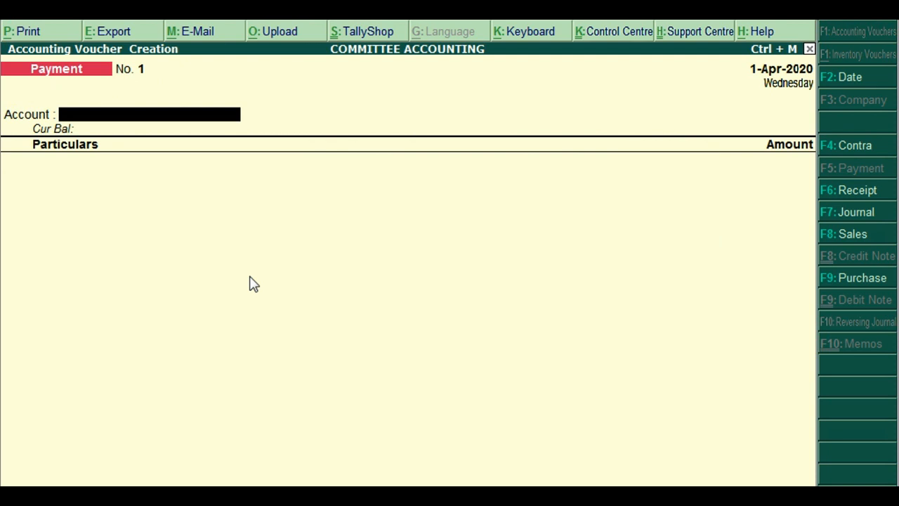
pyautogui.press('F6')
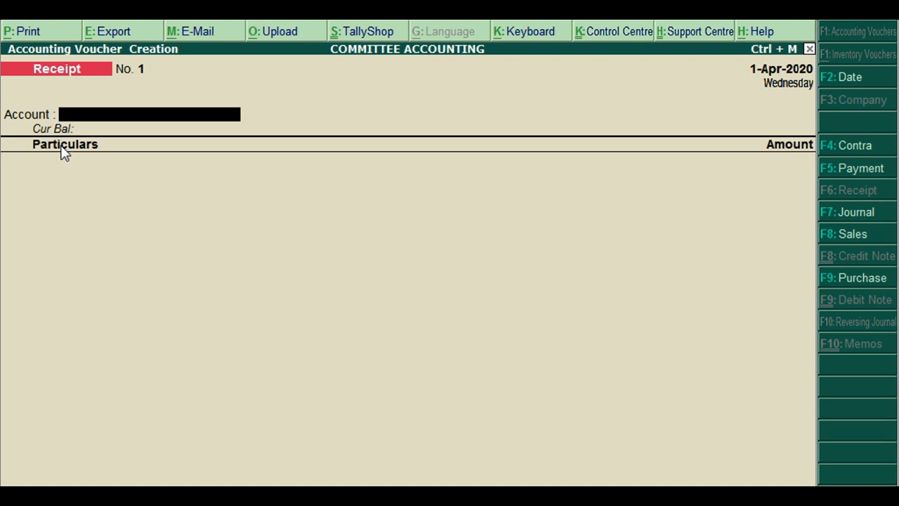
pyautogui.press('F12')
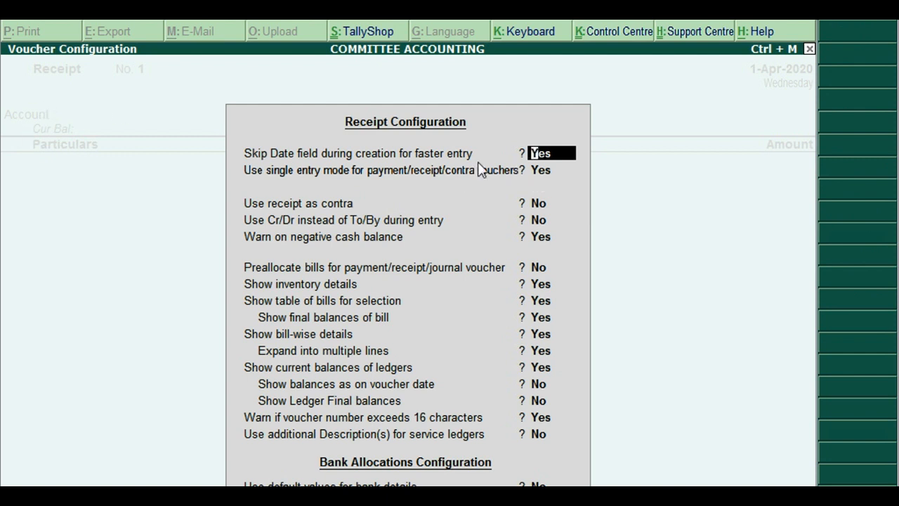
pyautogui.press('Return')
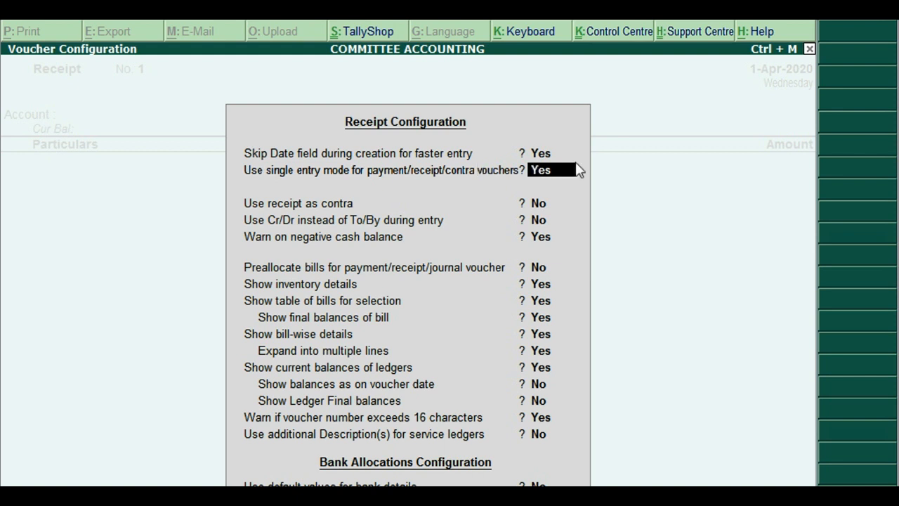
pyautogui.write('n')
pyautogui.press('Return')
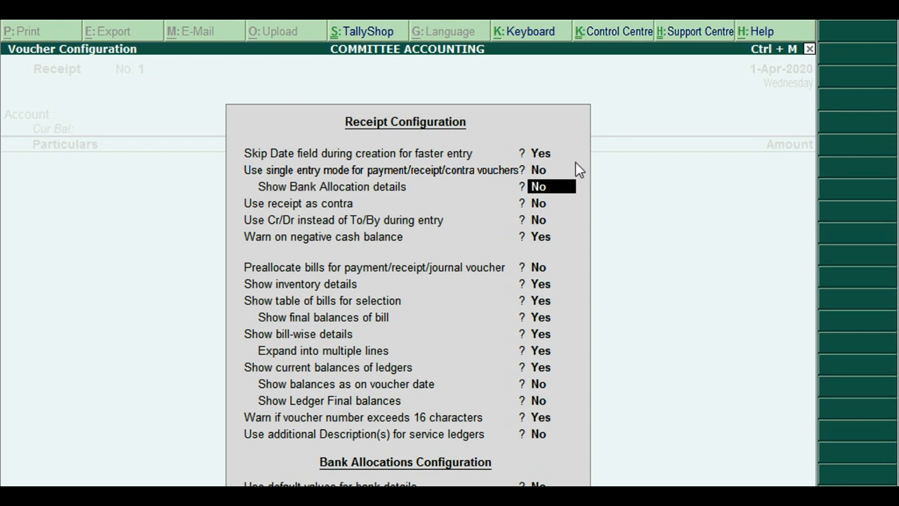
pyautogui.hotkey('ctrl', 'a')
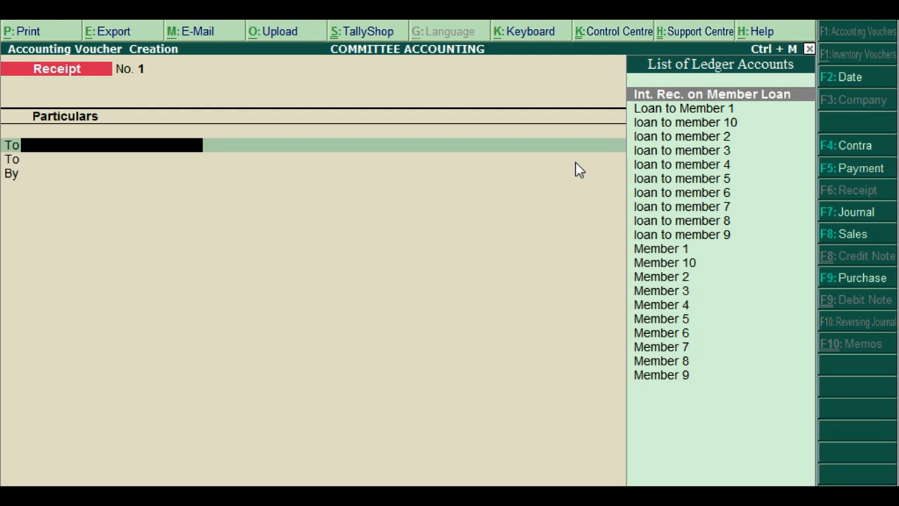
# Credit Member 1 with 1500 on the first line of the receipt voucher
pyautogui.write('Me')
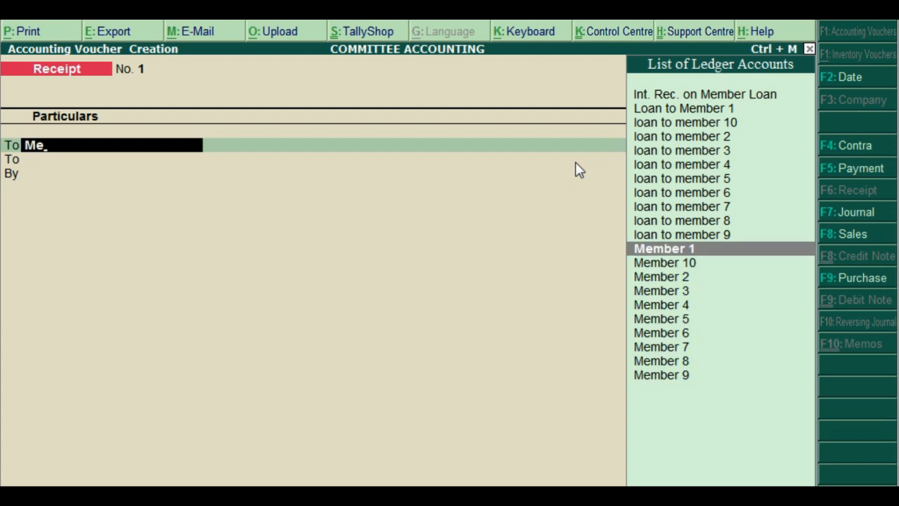
pyautogui.press('Return')
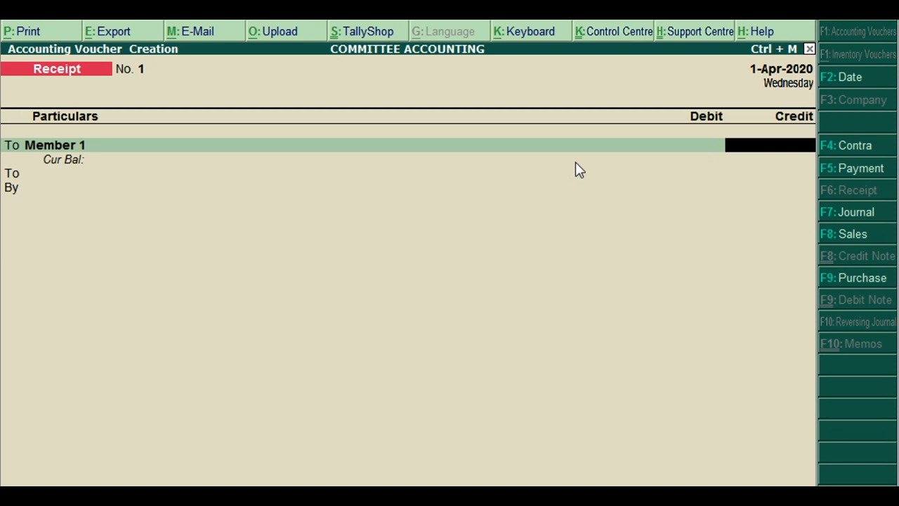
pyautogui.write('1500')
pyautogui.press('Return')
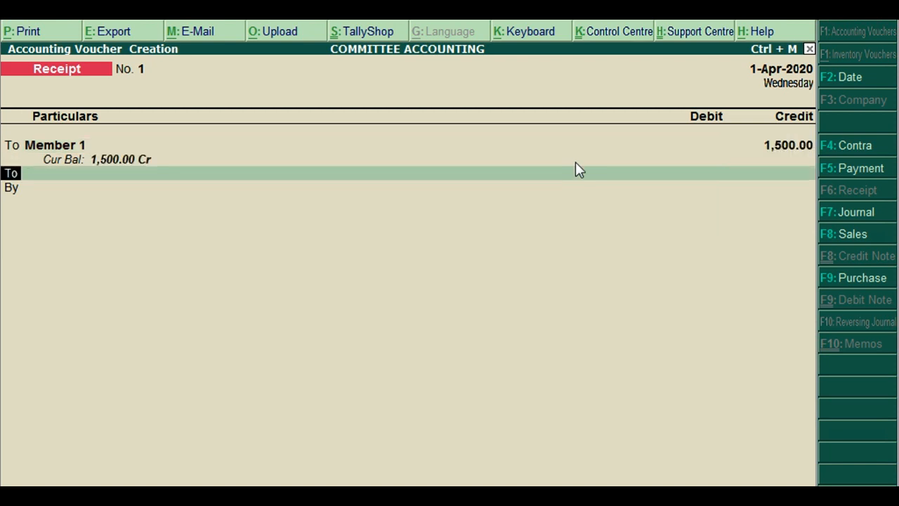
# Add a second credit line to the receipt voucher for Member 2 with 1500
pyautogui.press('Return')
pyautogui.write('Mem')
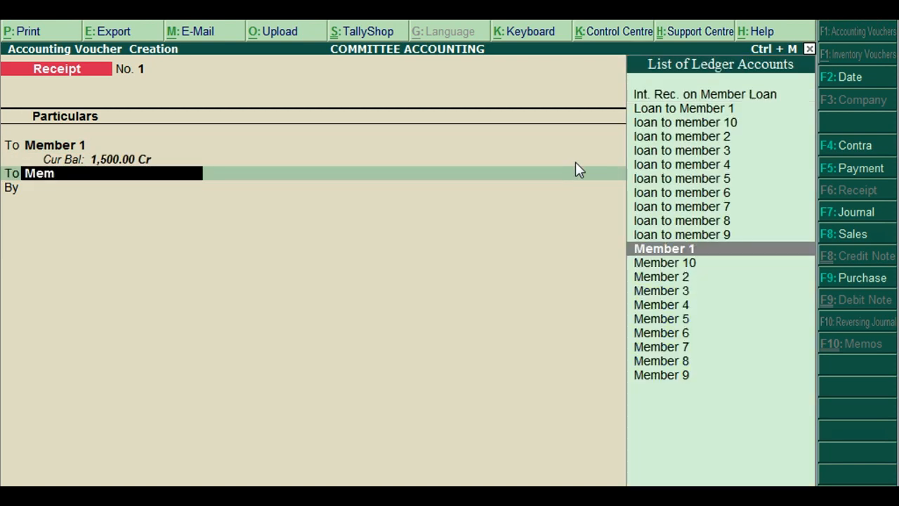
pyautogui.press('Down')
pyautogui.write('ber')
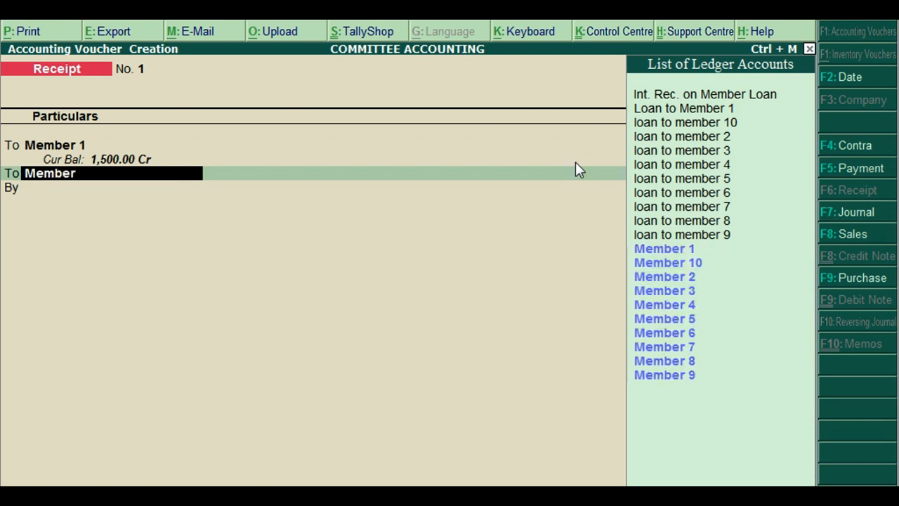
pyautogui.write(' 2')
pyautogui.press('Return')
pyautogui.write('1,50')
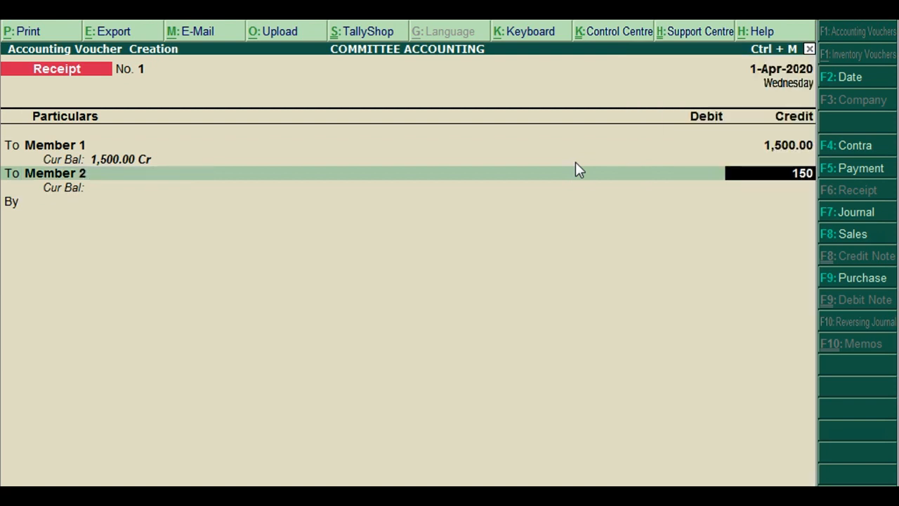
pyautogui.write('0')
pyautogui.press('Return')
# Add a credit line for Member 3 with 1500 to the receipt voucher
pyautogui.write('to')
pyautogui.press('Return')
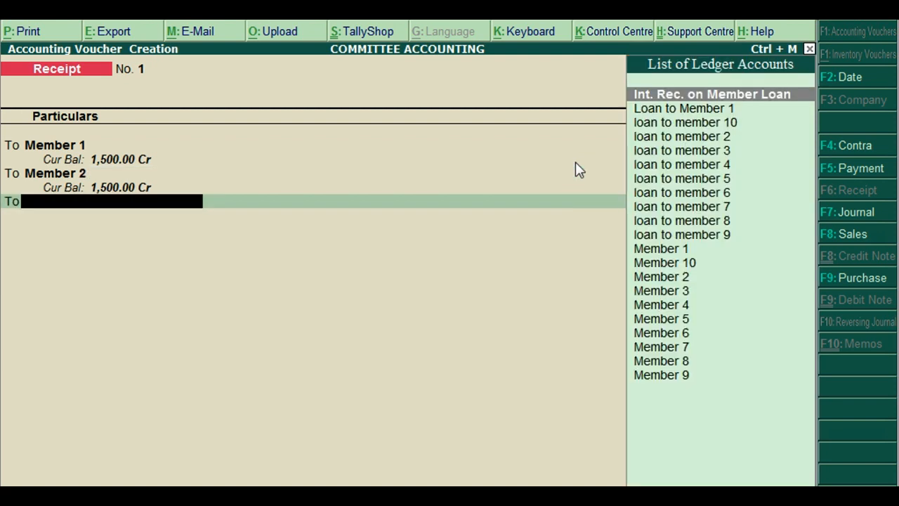
pyautogui.write('Mem')
pyautogui.press('Down')
pyautogui.press('Down')
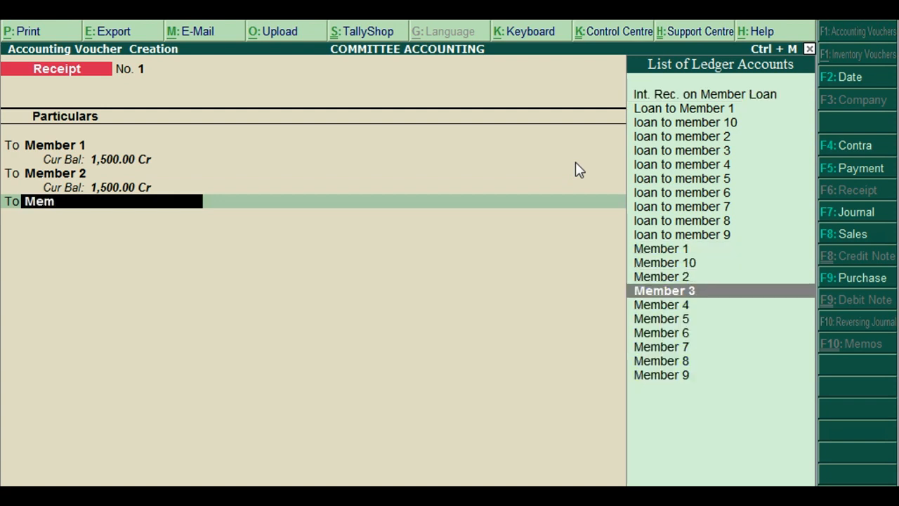
pyautogui.press('Return')
pyautogui.write('1500')
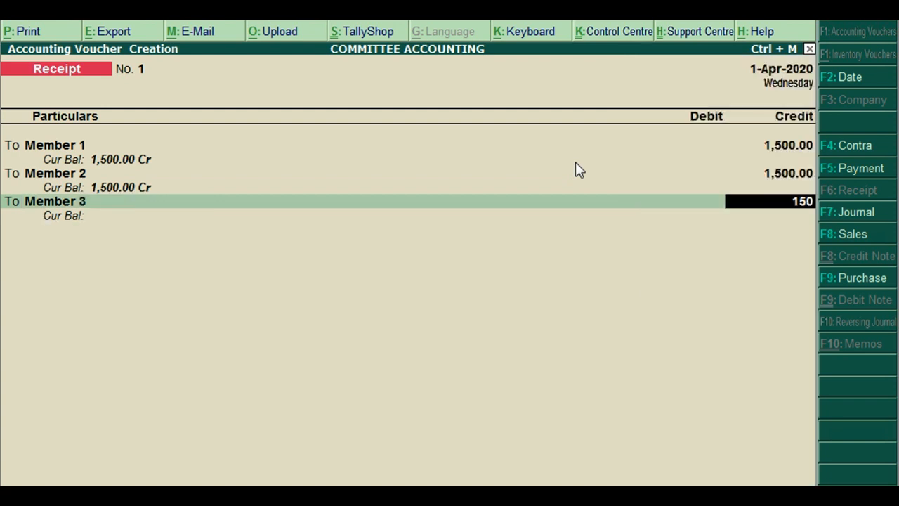
pyautogui.press('Return')
# Credit Member 4 with 1500 on the fourth line of the receipt voucher
pyautogui.write('t')
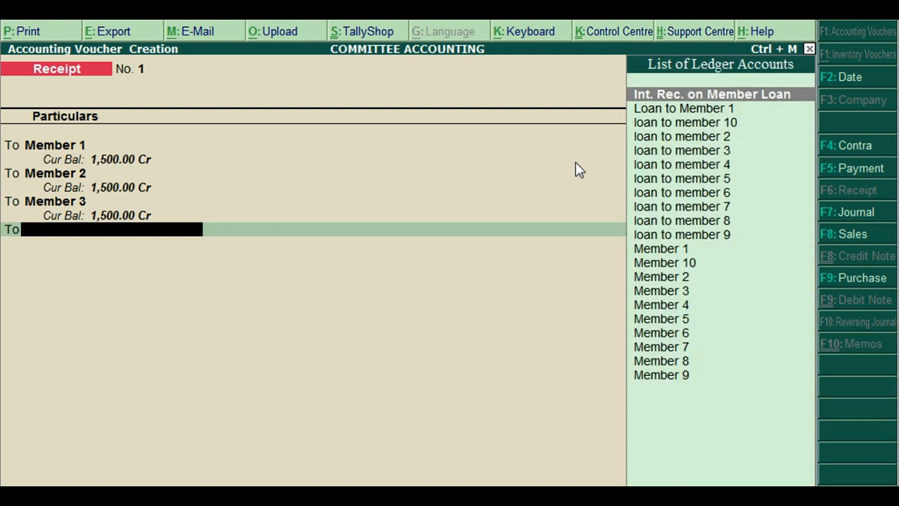
pyautogui.write('em')
pyautogui.press('BackSpace')
pyautogui.press('BackSpace')
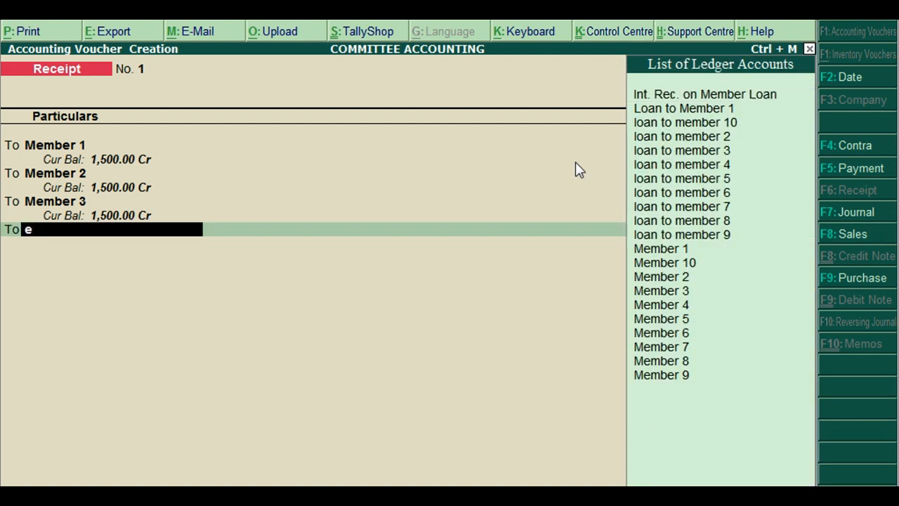
pyautogui.write('member')
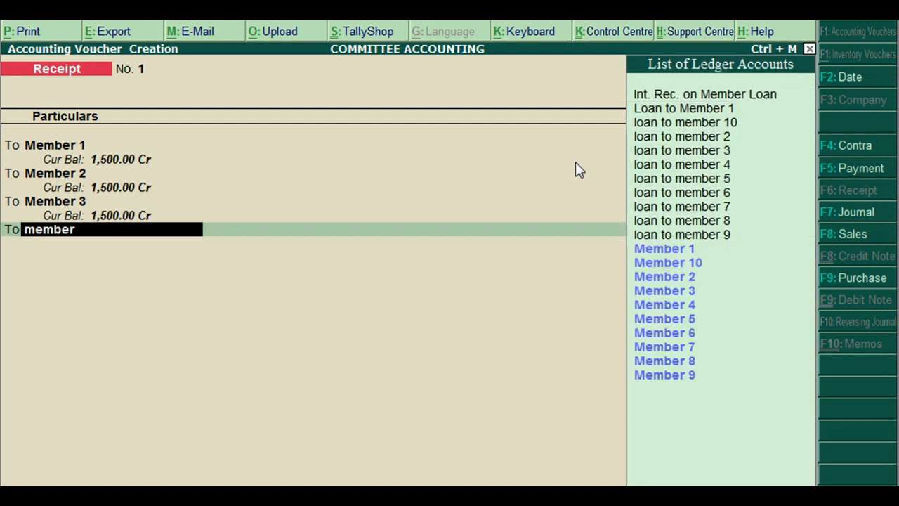
pyautogui.write(' 4')
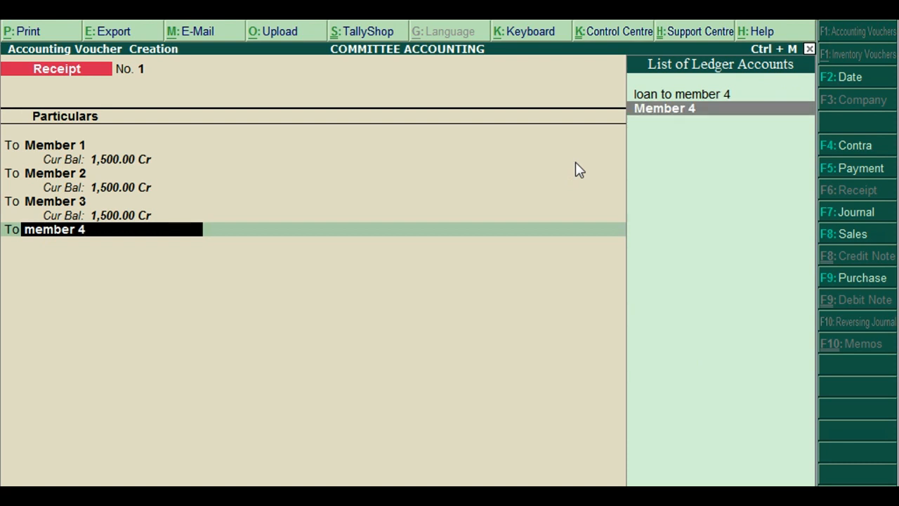
pyautogui.press('Return')
pyautogui.write('1500')
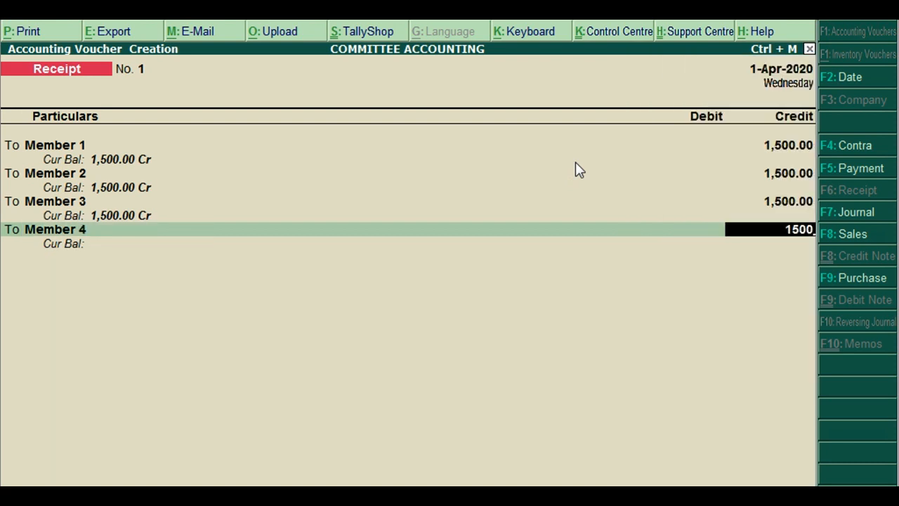
pyautogui.press('Return')
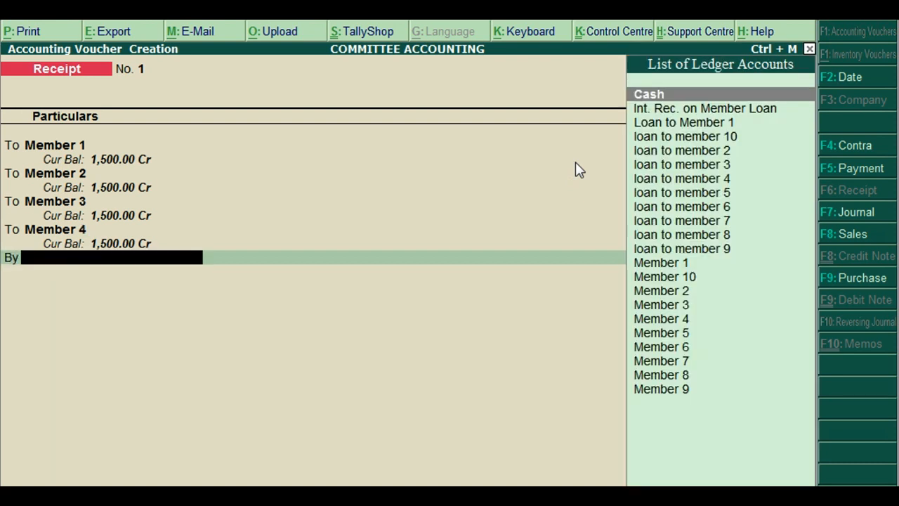
# Change the next receipt line to a credit entry and credit Member 5 with 1500
pyautogui.press('BackSpace')
pyautogui.write('to')
pyautogui.press('Return')
pyautogui.write('Em')
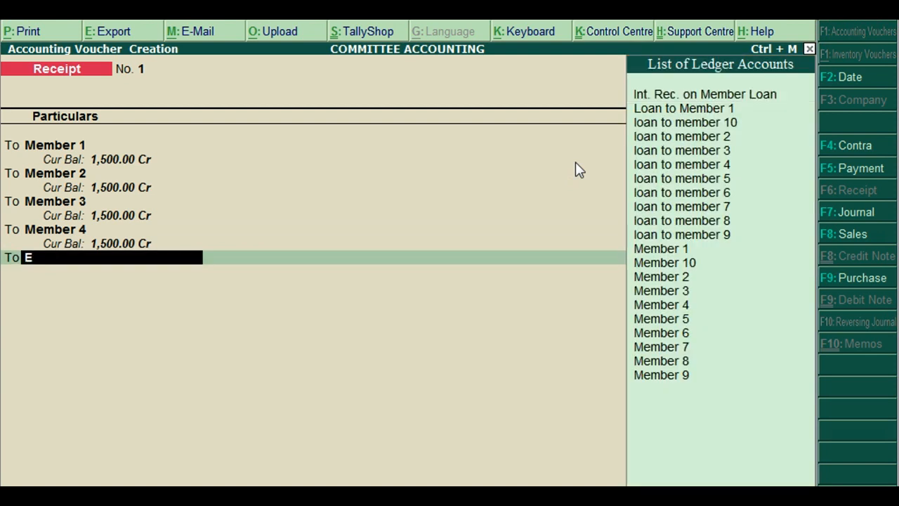
pyautogui.press('BackSpace')
pyautogui.press('BackSpace')
pyautogui.write('Member 5')
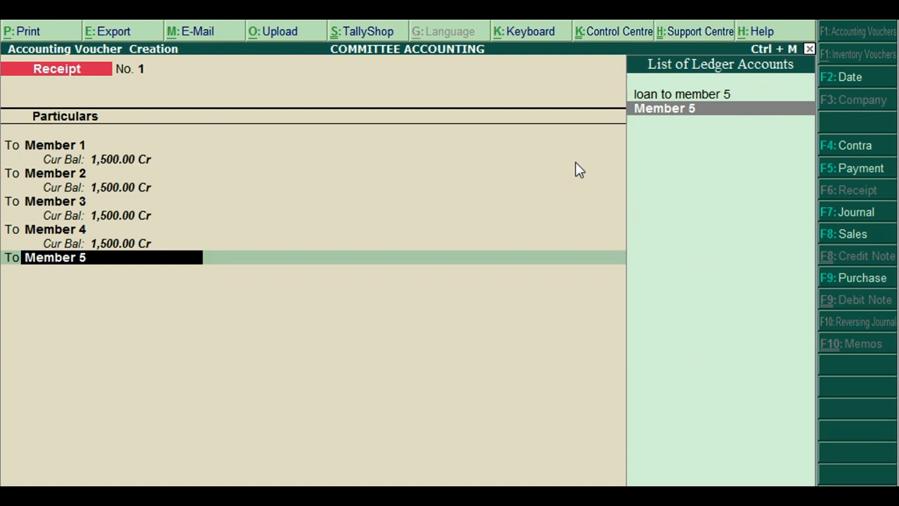
pyautogui.press('Return')
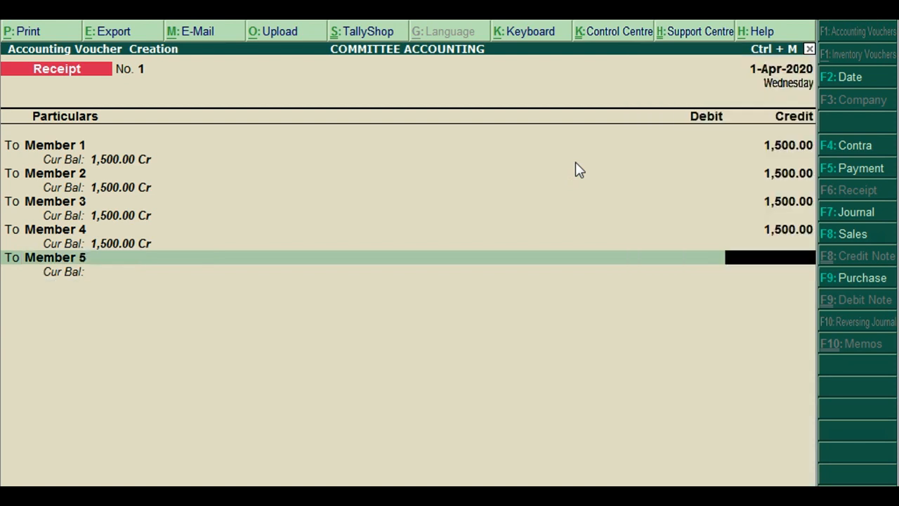
pyautogui.write('1500')
pyautogui.press('Return')
# Make the sixth receipt line a credit entry for Member 6 with 1500
pyautogui.press('Return')
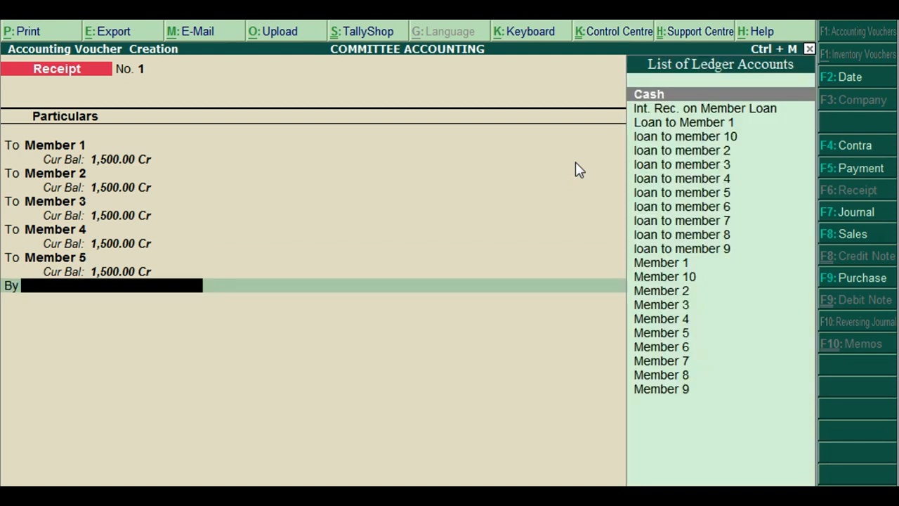
pyautogui.press('BackSpace')
pyautogui.write('to')
pyautogui.press('Return')
pyautogui.write('Memb')
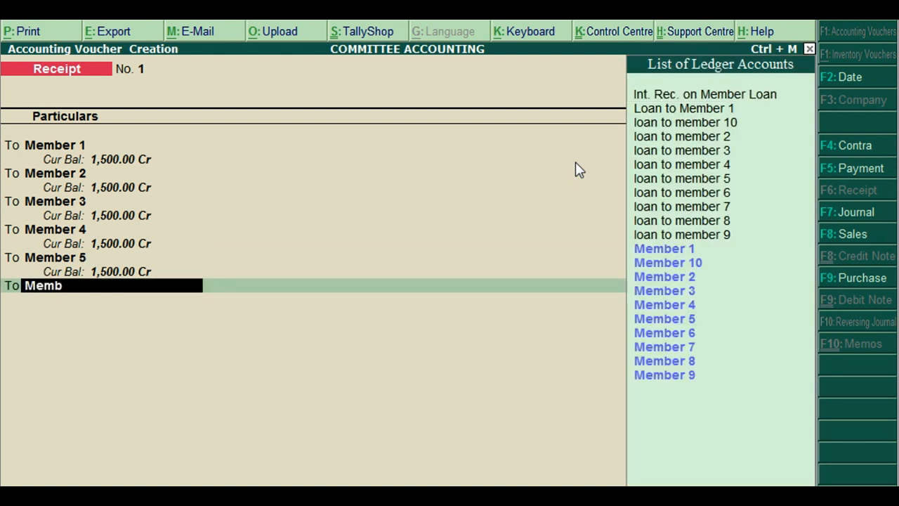
pyautogui.write('er 6')
pyautogui.press('Return')
pyautogui.write('1500')
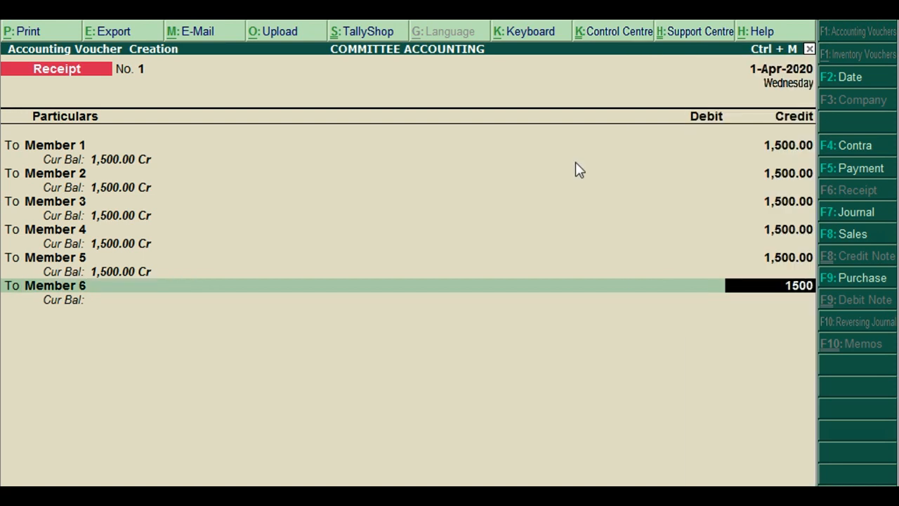
pyautogui.press('Return')
# Add a credit line for Member 7 with 1500 to the receipt voucher
pyautogui.write('t')
pyautogui.press('Return')
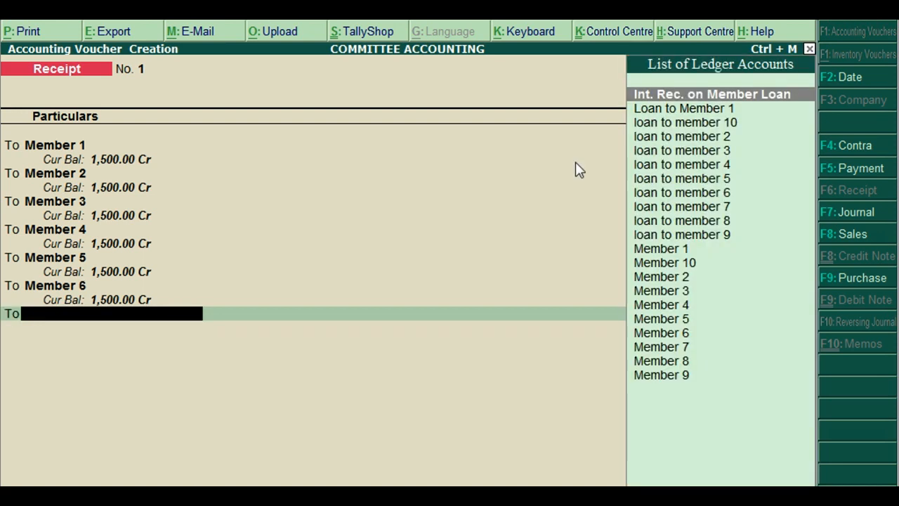
pyautogui.write('Member 7')
pyautogui.press('Return')
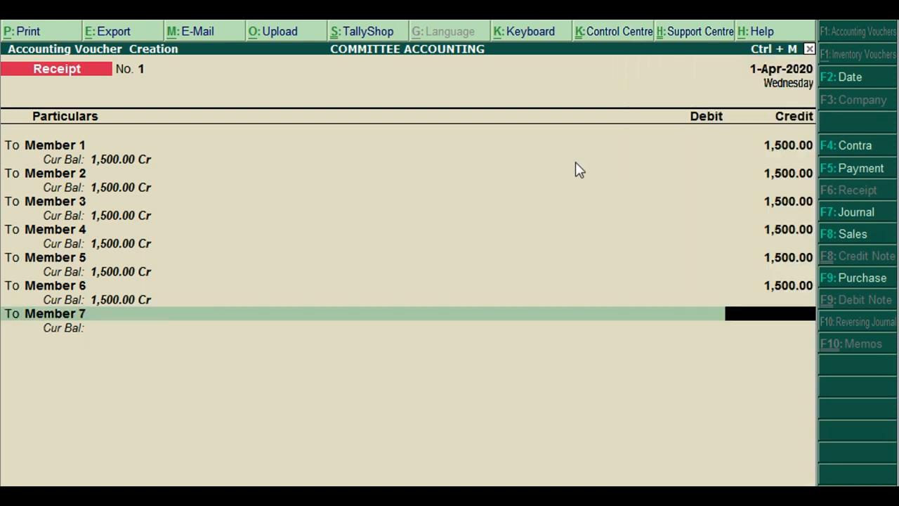
pyautogui.write('1500')
pyautogui.press('Return')
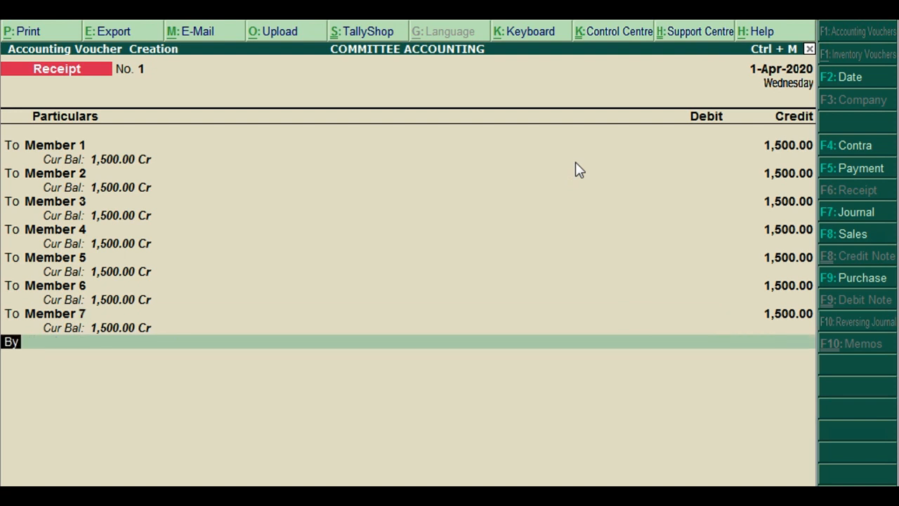
# Add a credit line for Member 8 with 1500 to the receipt voucher
pyautogui.write('to')
pyautogui.press('Return')
pyautogui.write('Member 8')
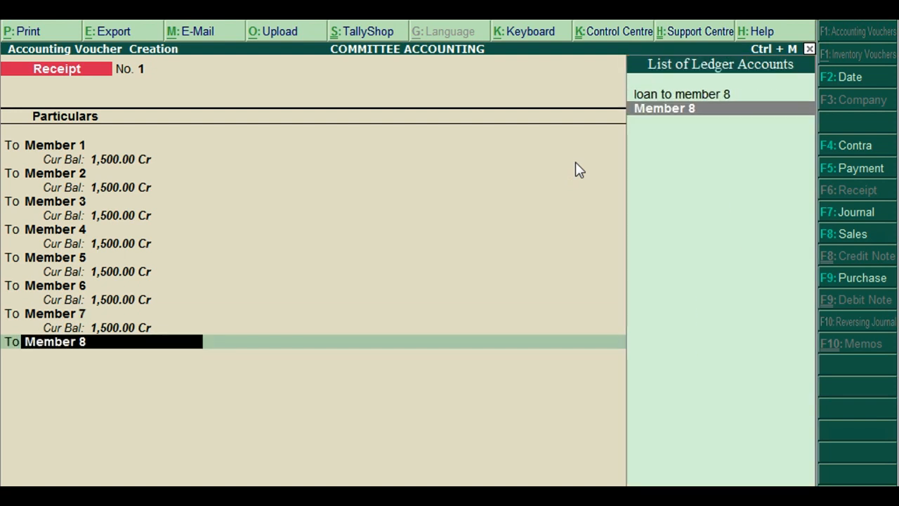
pyautogui.press('Return')
pyautogui.write('1500')
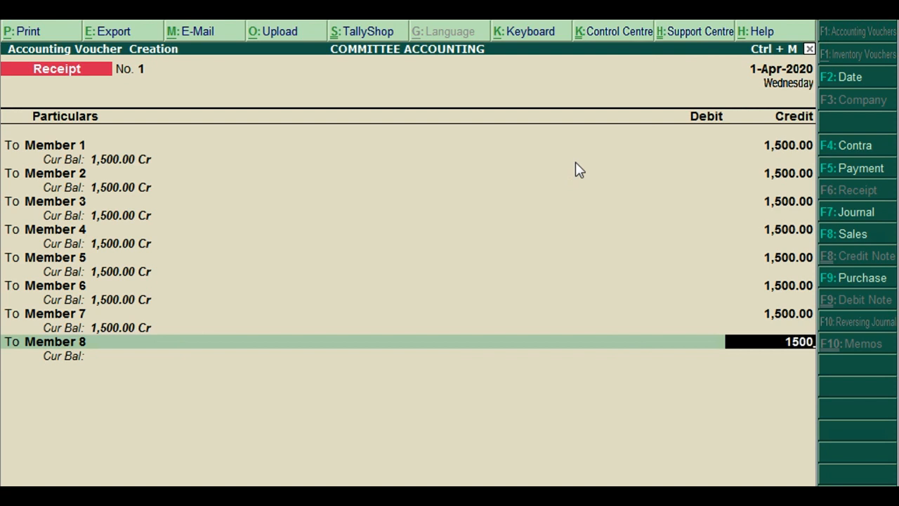
pyautogui.press('Return')
# Add a credit line for Member 9 with 1500 to the receipt voucher
pyautogui.write('to')
pyautogui.press('Return')
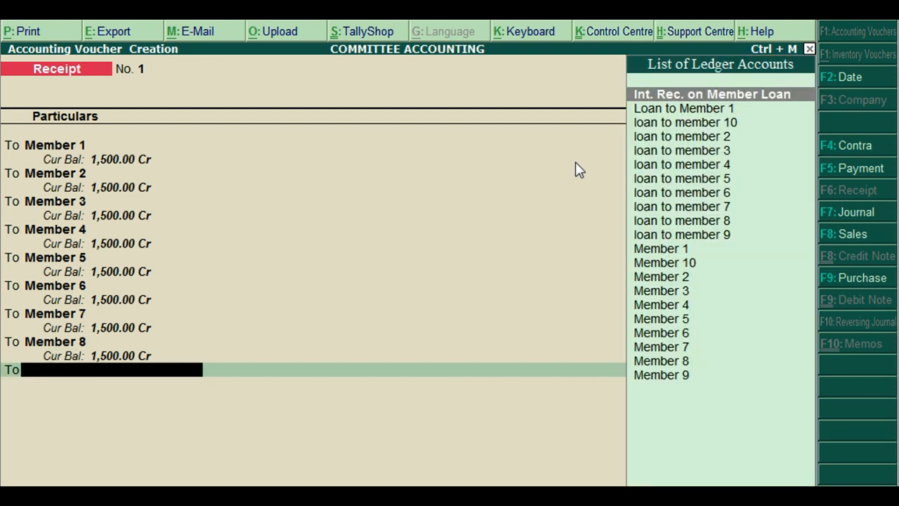
pyautogui.write('Member 9')
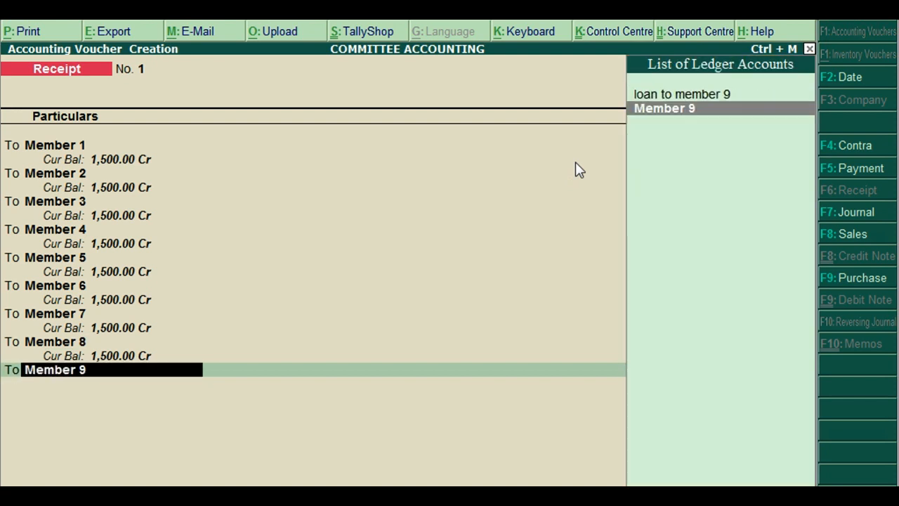
pyautogui.press('Return')
pyautogui.write('1,50')
pyautogui.write('00')
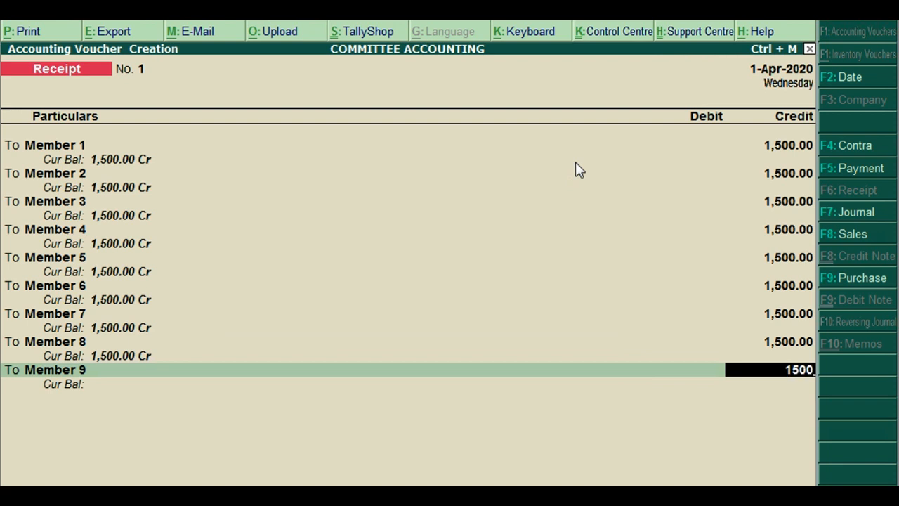
pyautogui.press('Return')
# Add the last credit line of the receipt voucher for Member 10 with 1500
pyautogui.write('to')
pyautogui.press('Return')
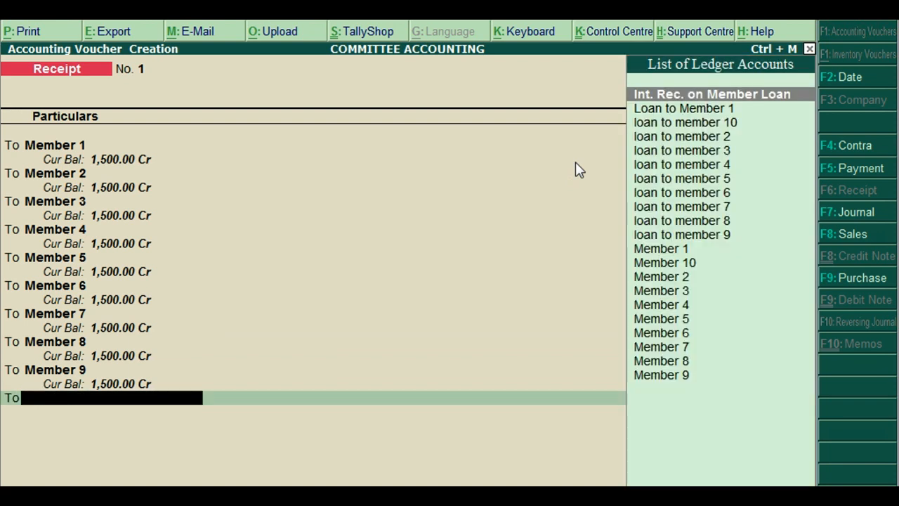
pyautogui.write('Ember')
pyautogui.press('BackSpace')
pyautogui.press('BackSpace')
pyautogui.press('BackSpace')
pyautogui.press('BackSpace')
pyautogui.press('BackSpace')
pyautogui.write('Member 10')
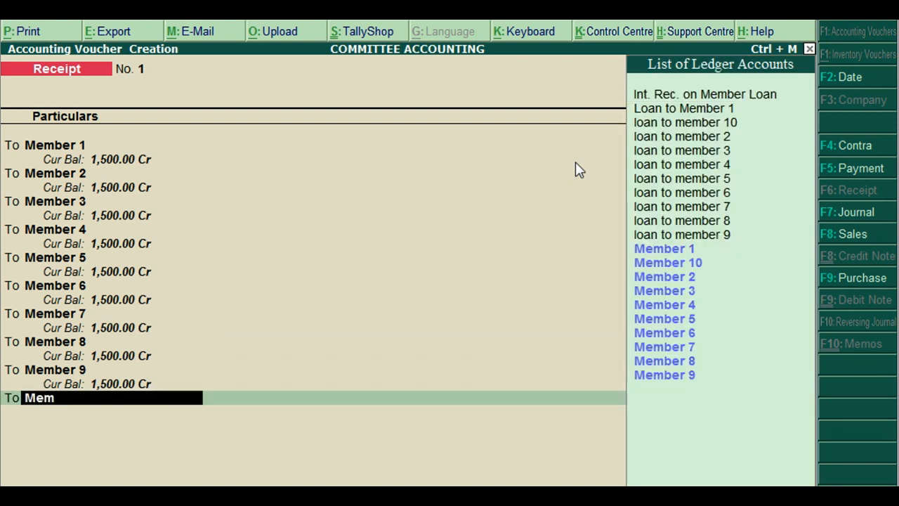
pyautogui.press('Return')
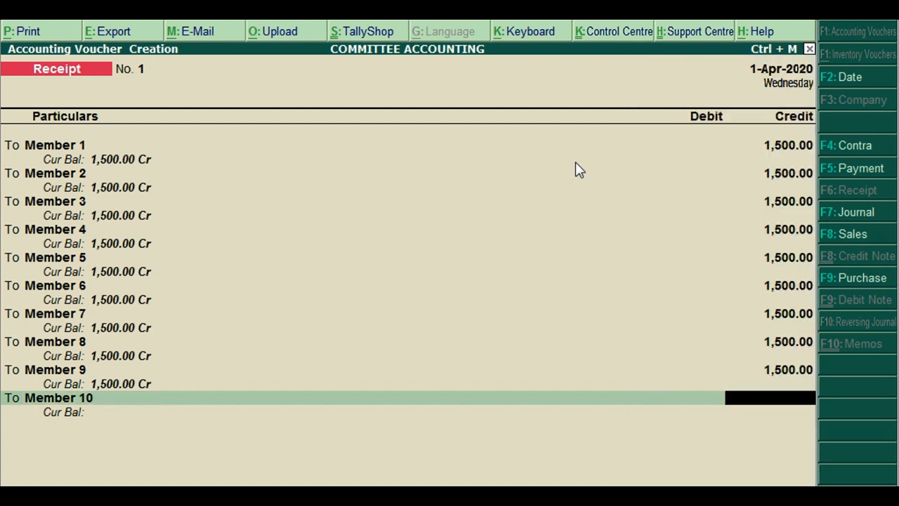
pyautogui.write('1500')
pyautogui.press('Return')
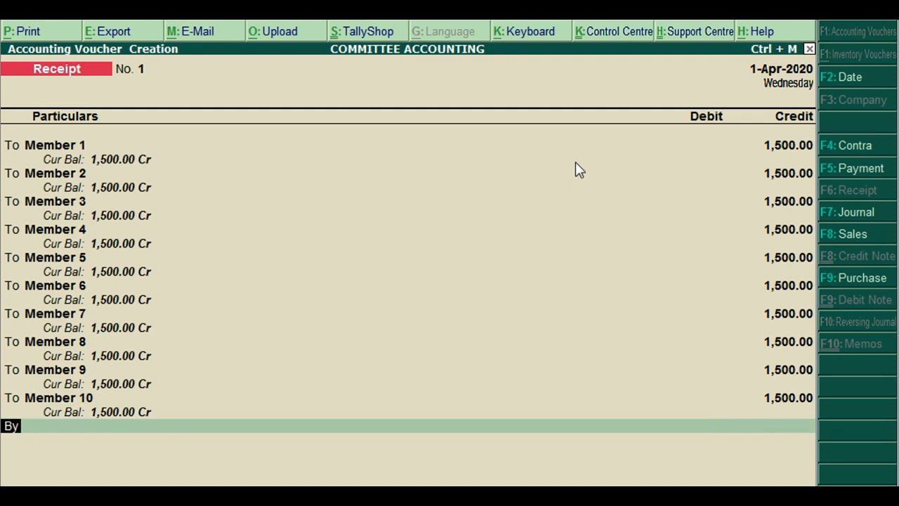
# Debit Cash with 15,000 and save the receipt voucher, returning to the Gateway of Tally
pyautogui.press('Return')
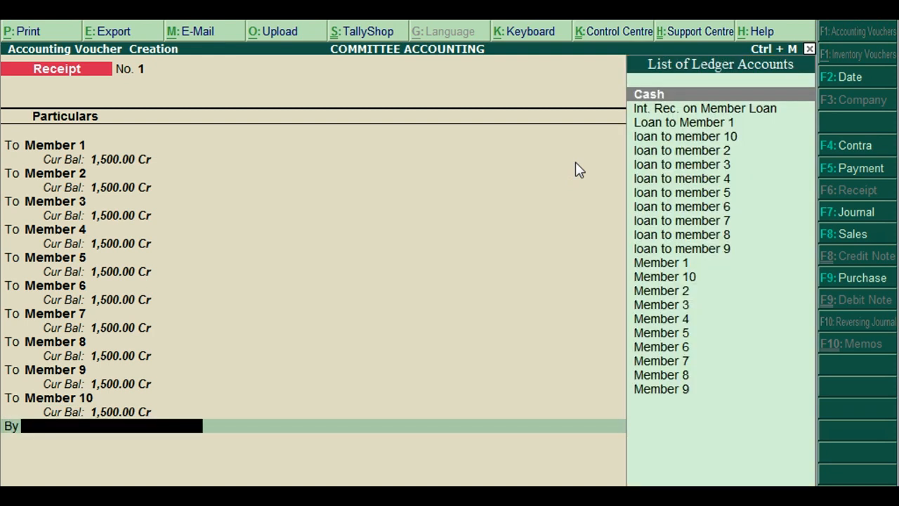
pyautogui.press('Return')
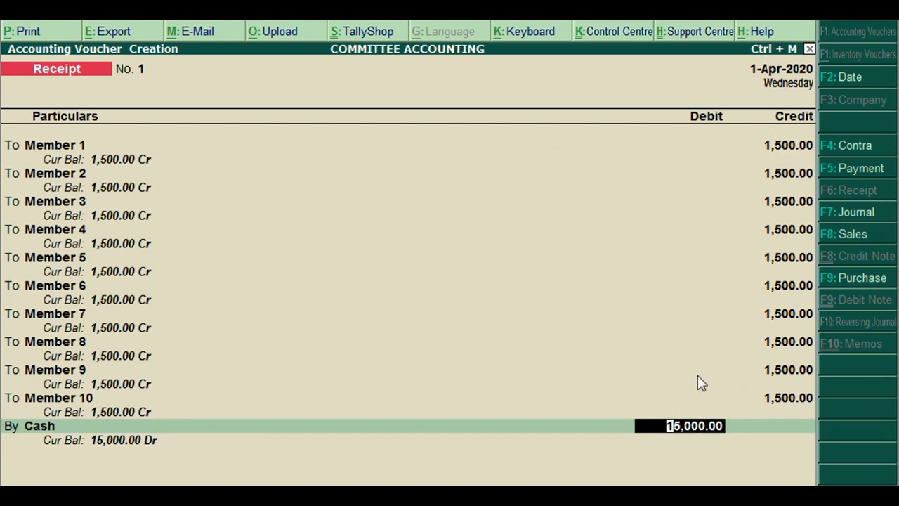
pyautogui.press('Return')
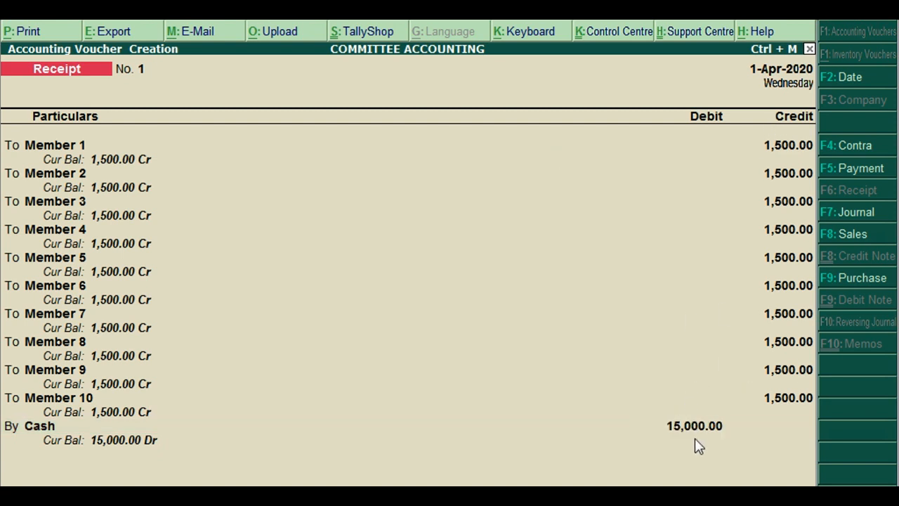
pyautogui.hotkey('ctrl', 'a')
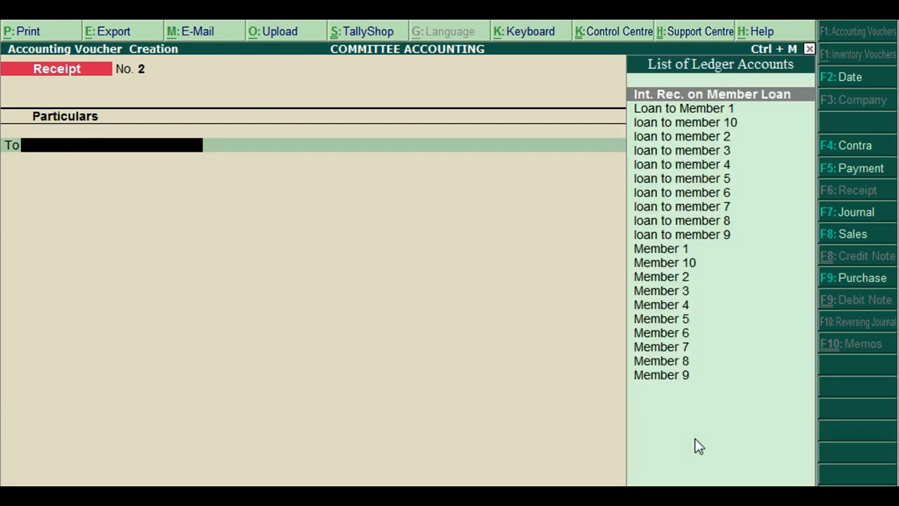
pyautogui.press('Escape')
pyautogui.press('Escape')
pyautogui.press('Escape')
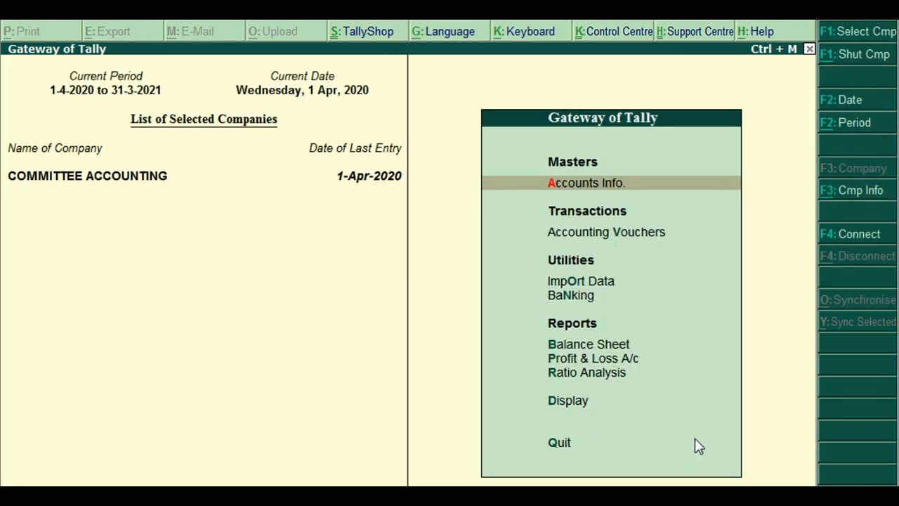
# Open the Day Book report of the committee accounting company
pyautogui.press('Up')
pyautogui.press('Up')
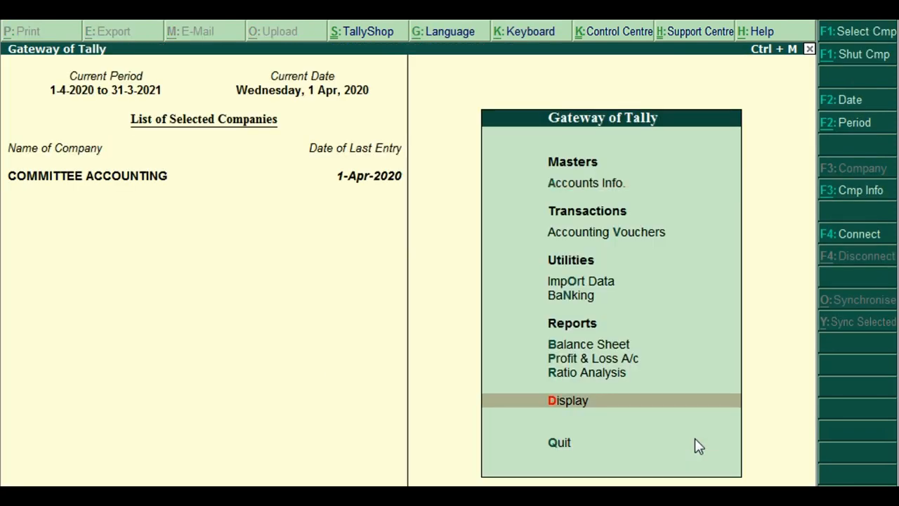
pyautogui.press('Return')
pyautogui.press('Down')
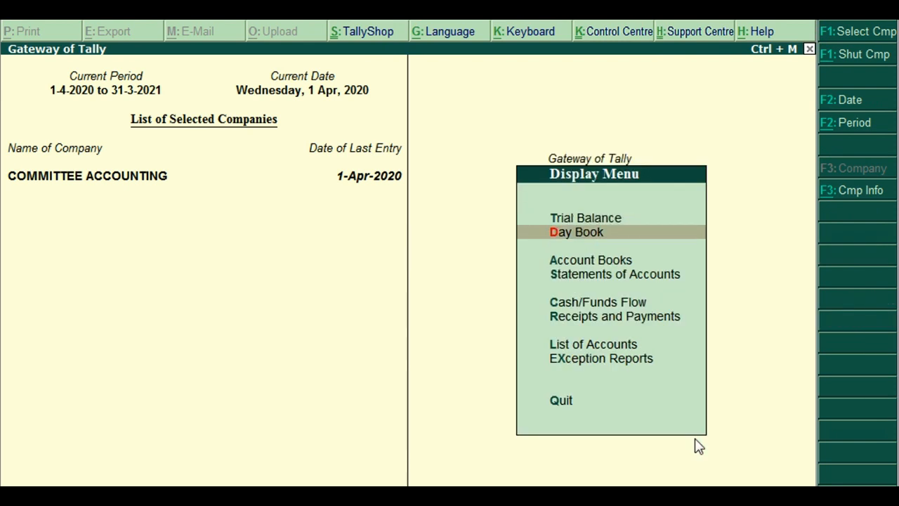
pyautogui.press('Return')
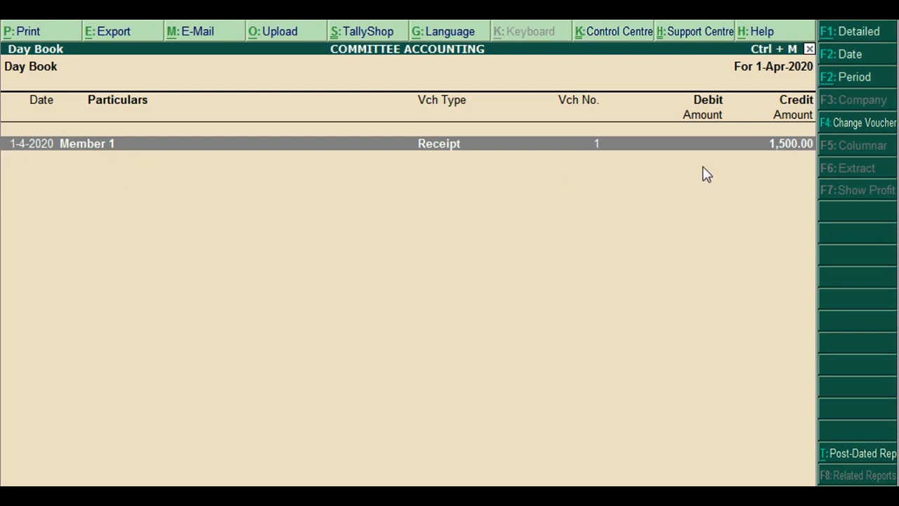
# Open receipt voucher No. 1 from the Day Book to check its member and Cash lines, and return to the list
pyautogui.press('Return')
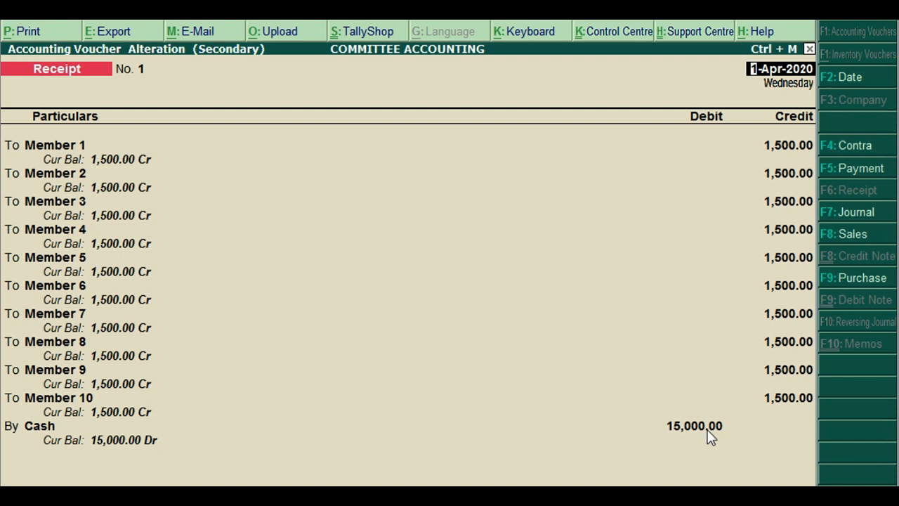
pyautogui.press('BackSpace')
pyautogui.press('Escape')
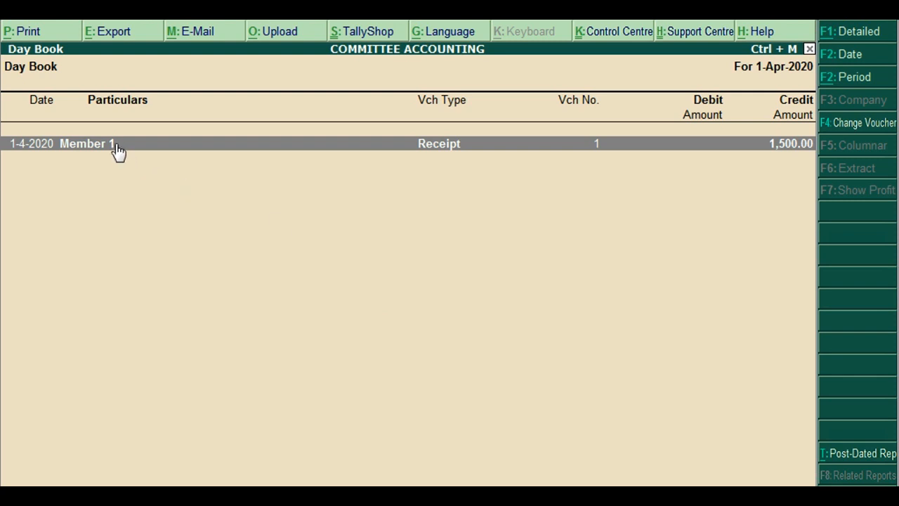
# Duplicate the April receipt voucher in the Day Book, date the copy 1-5-2020 and save it
pyautogui.click(132, 160)
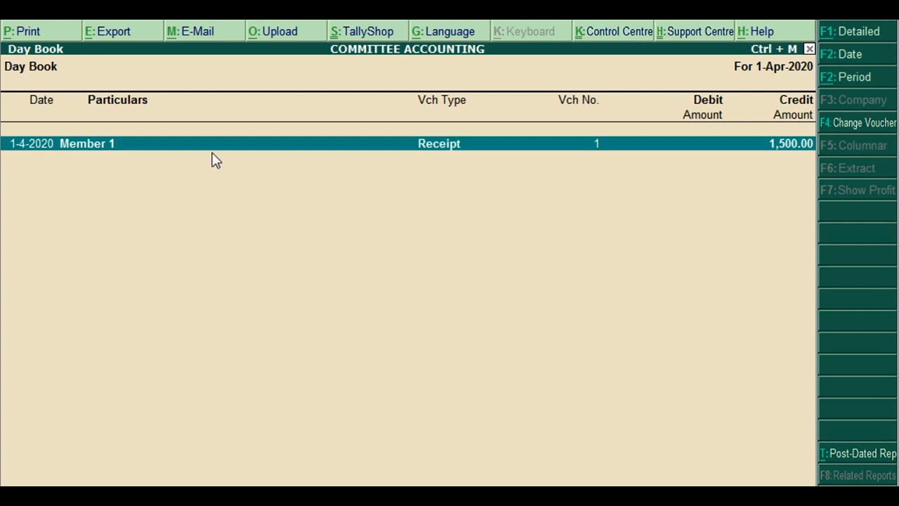
pyautogui.hotkey('alt', '2')
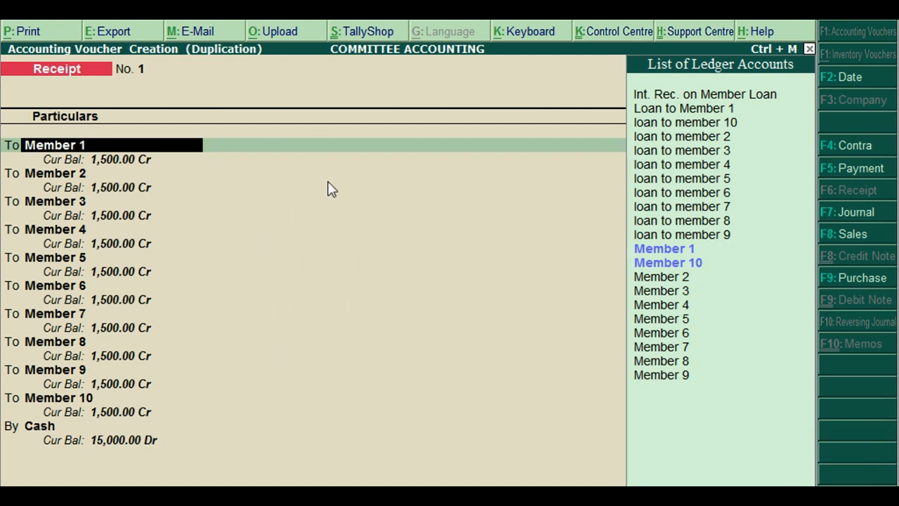
pyautogui.press('F2')
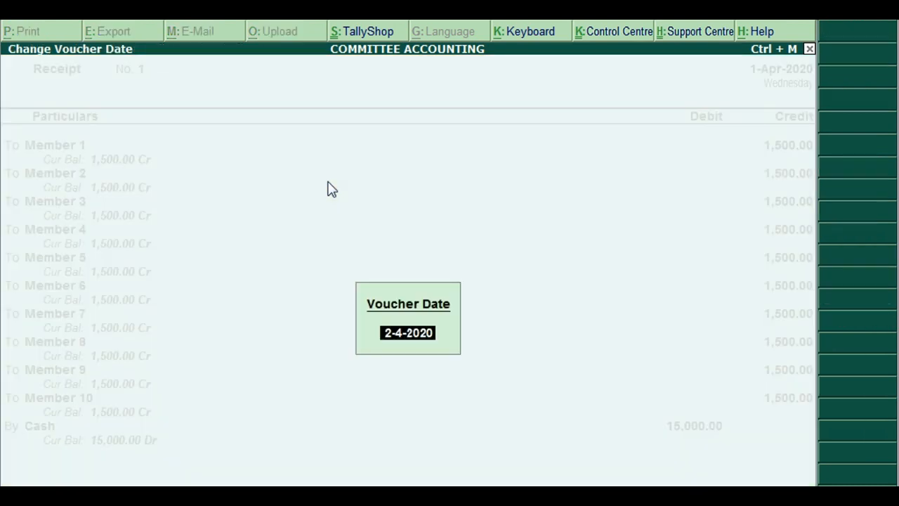
pyautogui.write('1-5')
pyautogui.press('Return')
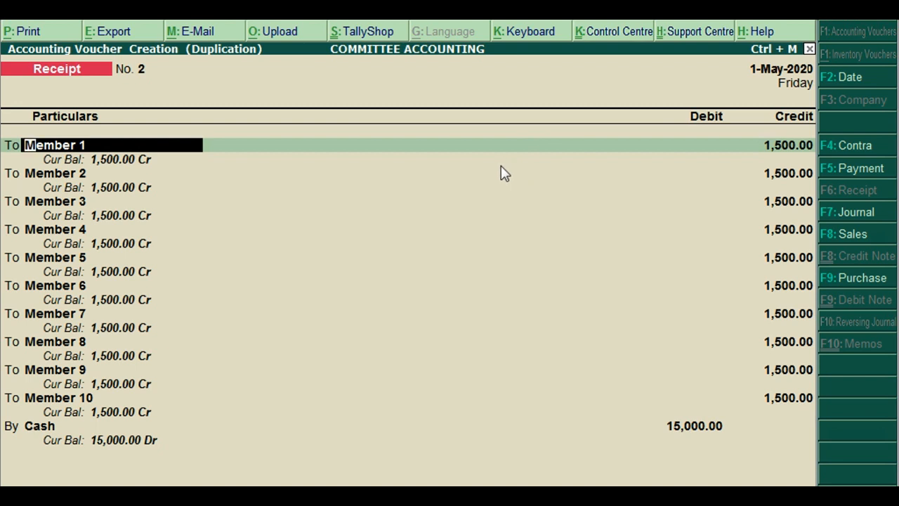
pyautogui.hotkey('ctrl', 'a')
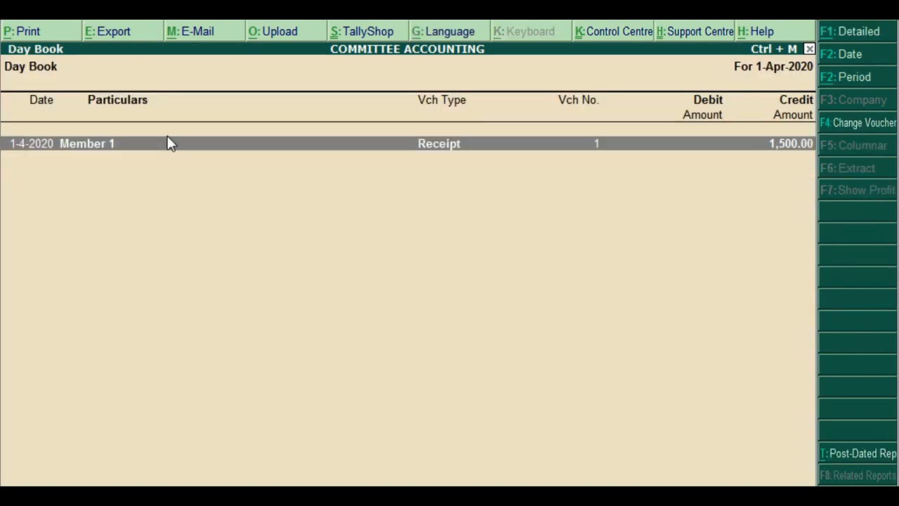
# Change the Day Book period to 1-Apr-2020 to 1-May-2020
pyautogui.hotkey('alt', 'F2')
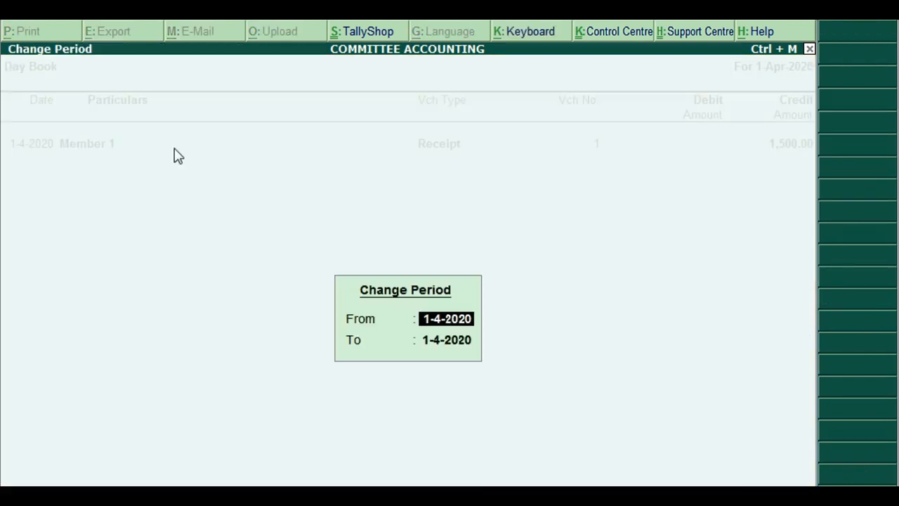
pyautogui.write('0')
pyautogui.press('Return')
pyautogui.write('0')
pyautogui.press('Return')
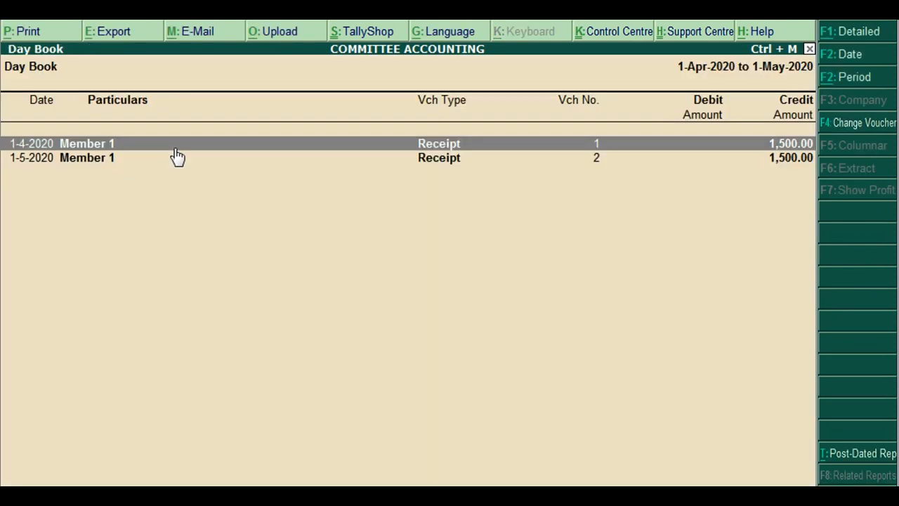
# Duplicate the May receipt voucher, date the copy 1-6-2020 and save it
pyautogui.press('Down')
pyautogui.press('Up')
pyautogui.press('Down')
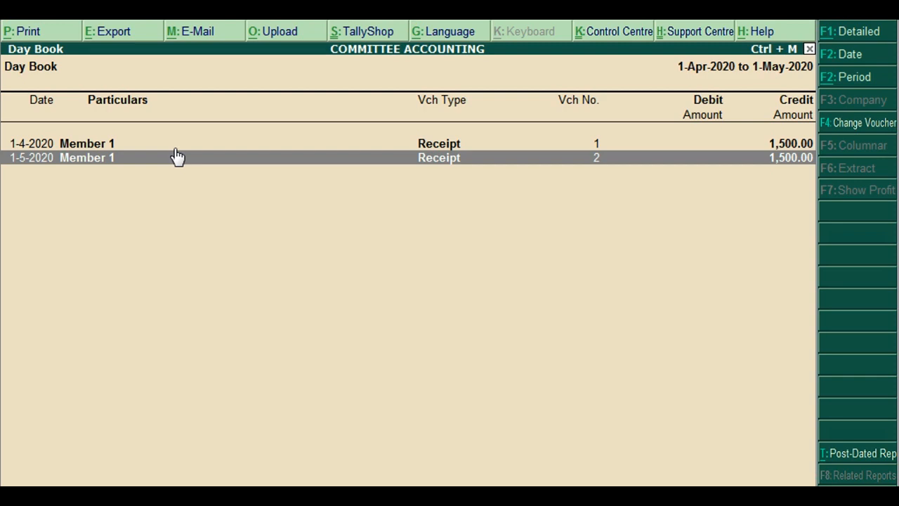
pyautogui.hotkey('alt', '2')
pyautogui.press('F2')
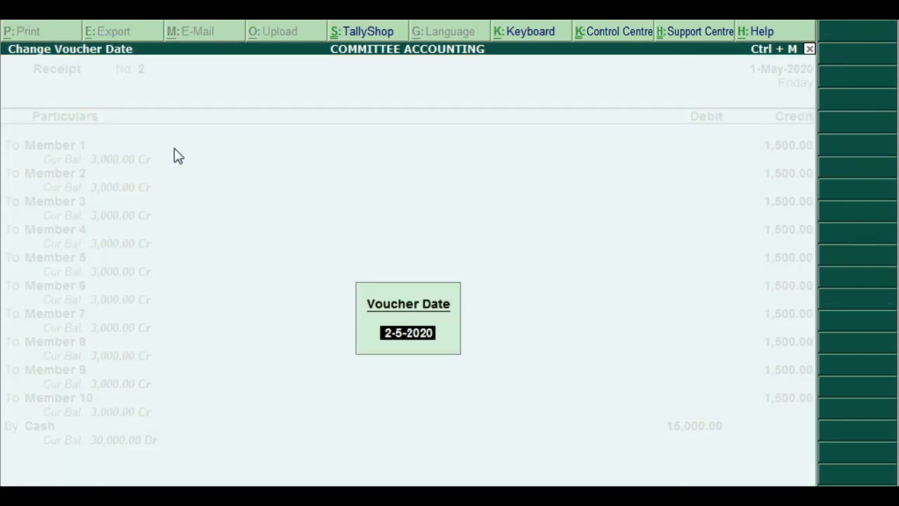
pyautogui.write('1.6')
pyautogui.press('Return')
pyautogui.hotkey('ctrl', 'a')
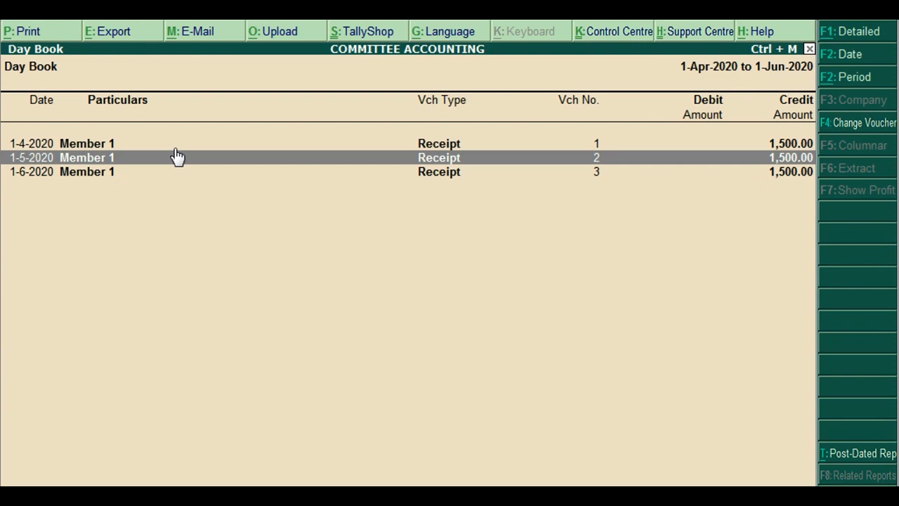
# Duplicate the May receipt voucher again, date the copy 1-7-2020 and save it
pyautogui.hotkey('alt', '2')
pyautogui.press('F2')
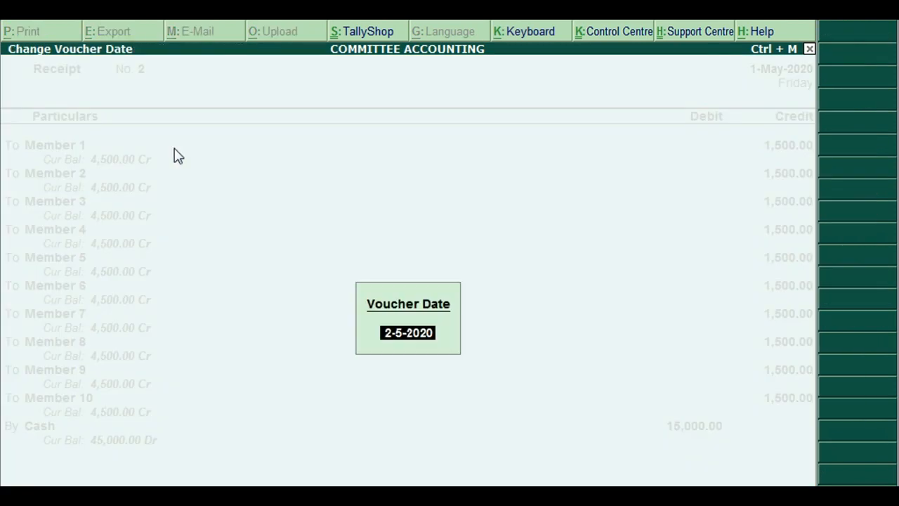
pyautogui.write('1.7')
pyautogui.press('Return')
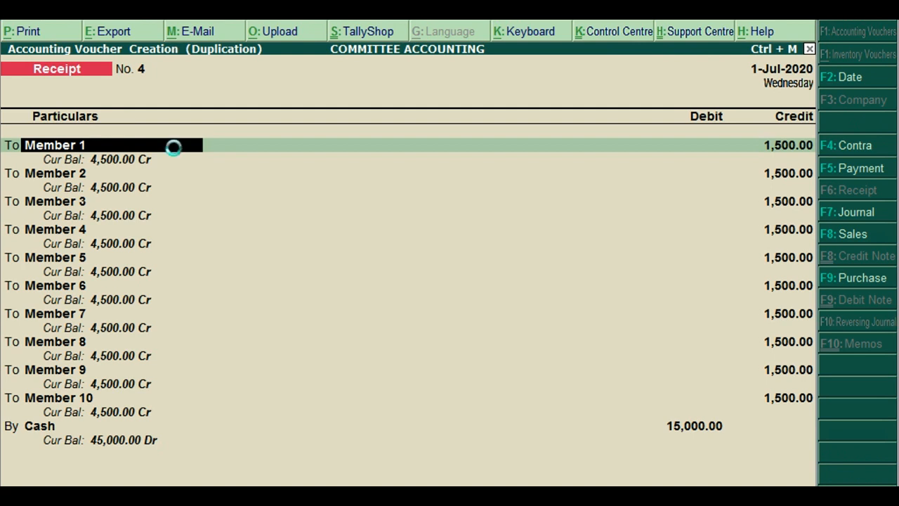
pyautogui.hotkey('ctrl', 'a')
# Look through the monthly receipt vouchers listed in the Day Book, checking their dates and voucher numbers
pyautogui.press('Up')
pyautogui.press('Down')
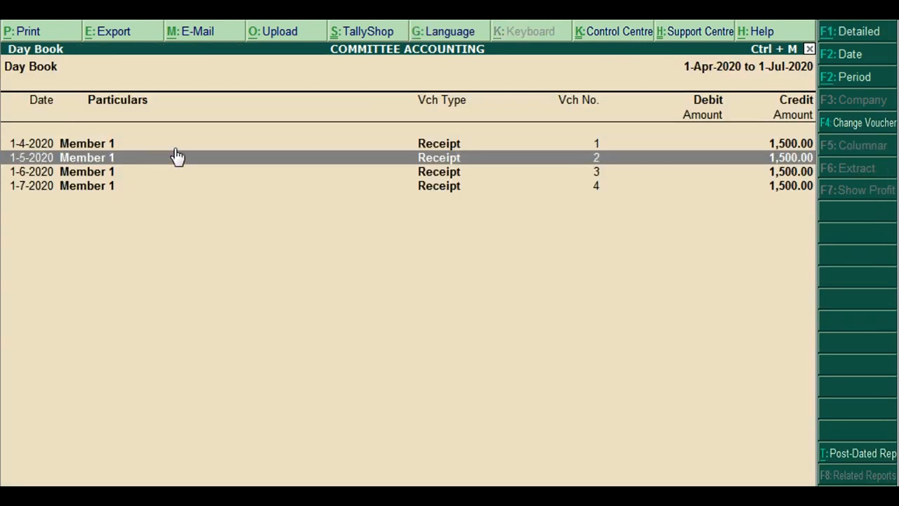
pyautogui.press('Up')
pyautogui.press('Down')
pyautogui.press('Down')
pyautogui.press('Down')
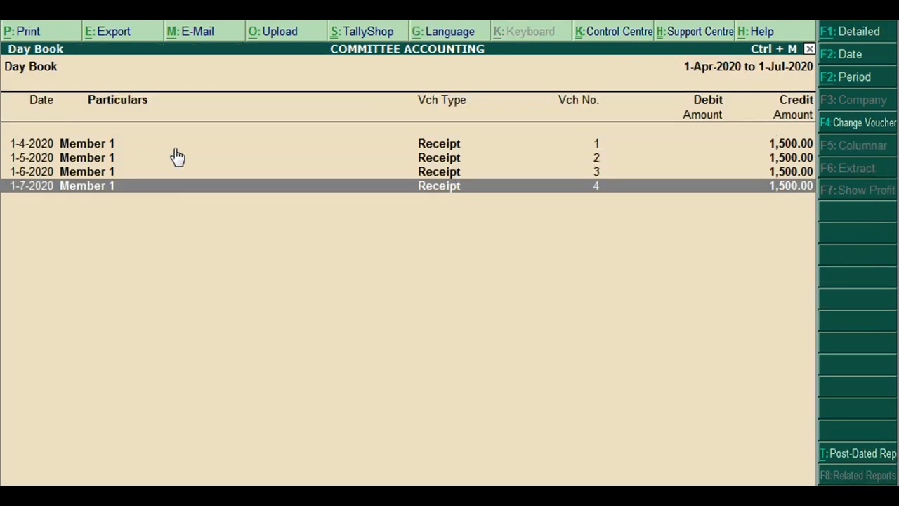
pyautogui.press('Up')
pyautogui.press('Up')
pyautogui.press('Up')
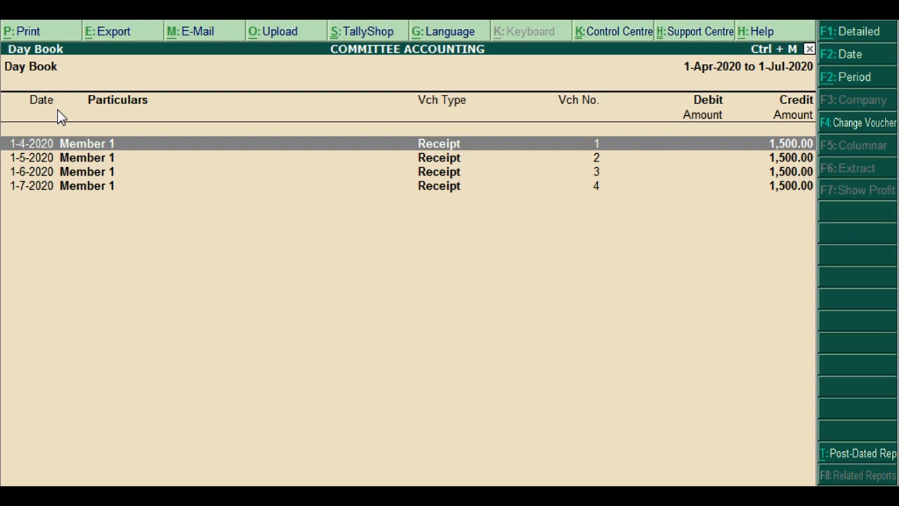
# Leave the Day Book and start a new payment voucher dated 1-5-2020
pyautogui.press('Escape')
pyautogui.press('Escape')
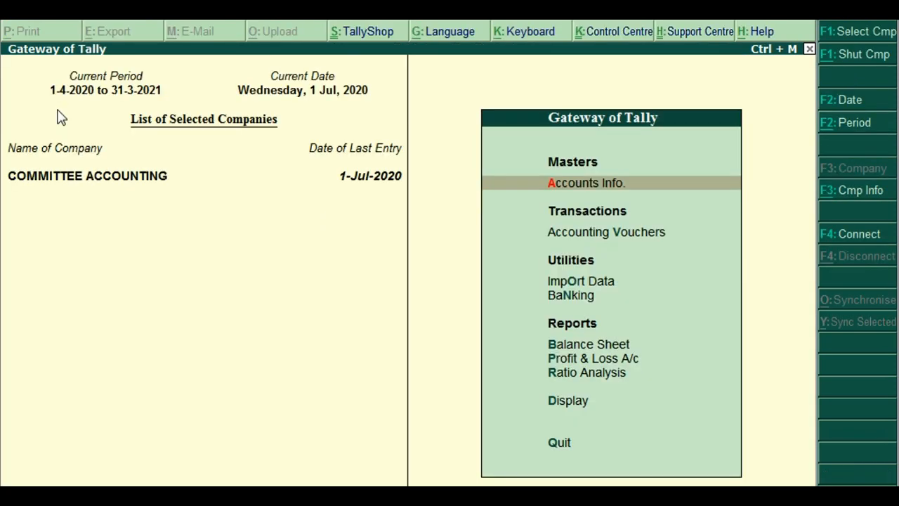
pyautogui.press('Down')
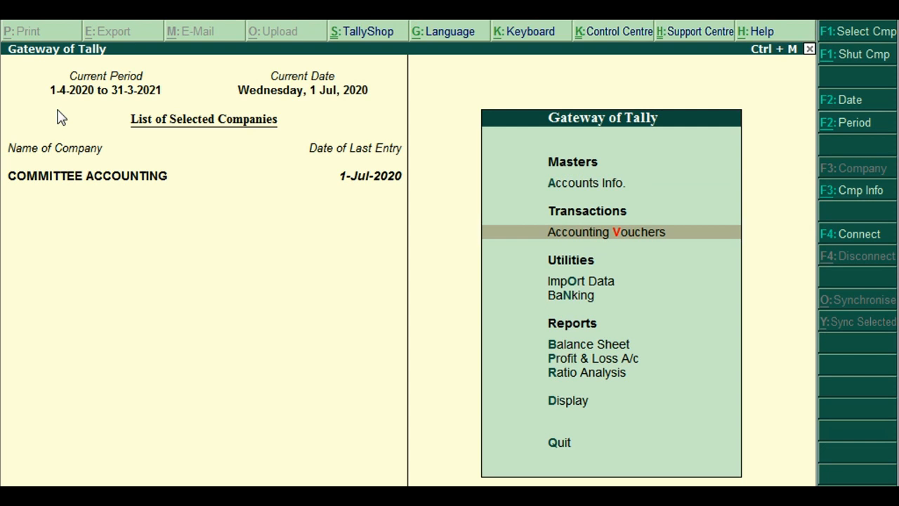
pyautogui.press('Return')
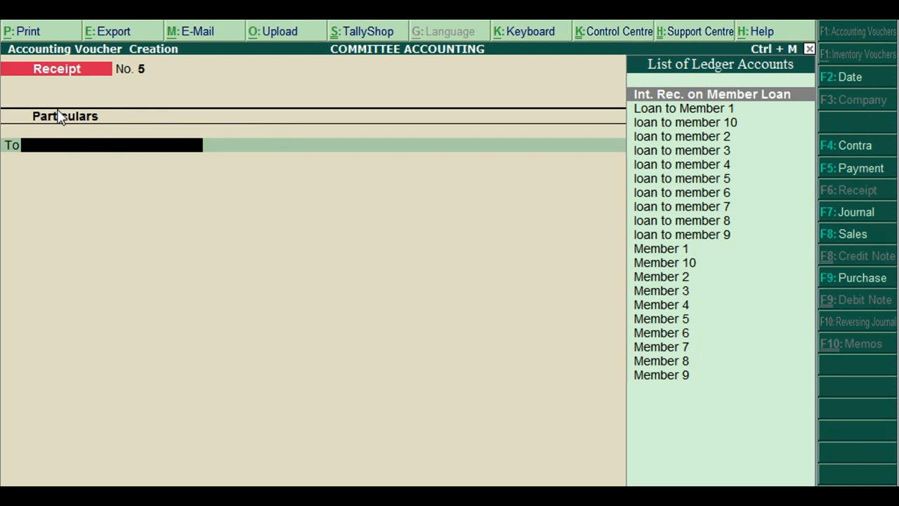
pyautogui.press('F5')
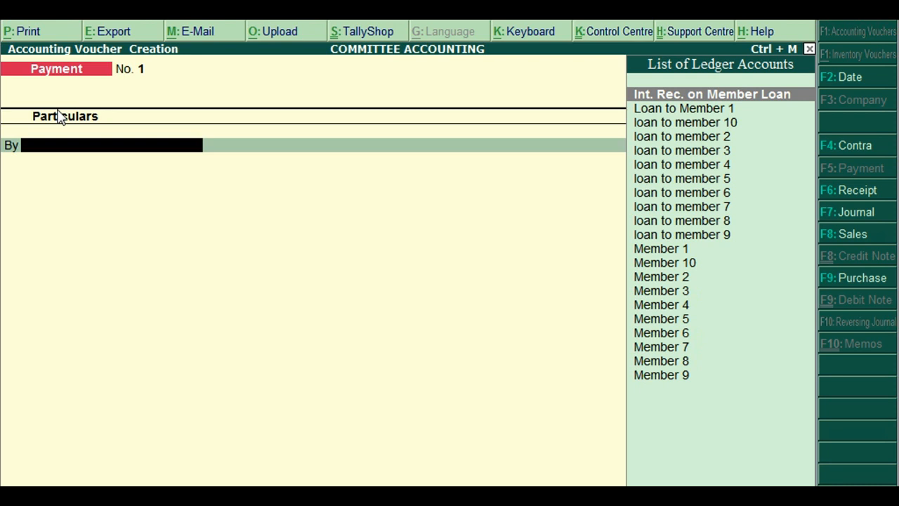
pyautogui.press('F2')
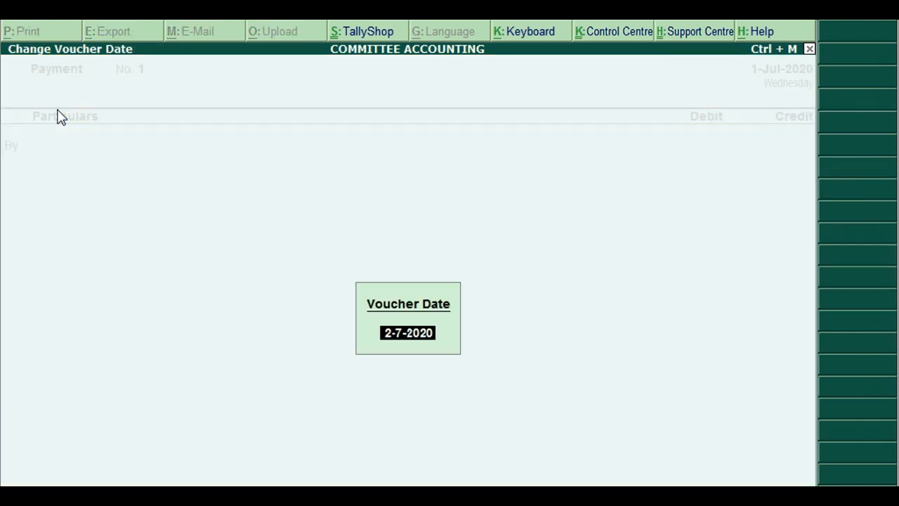
pyautogui.write('1.5')
pyautogui.press('Return')
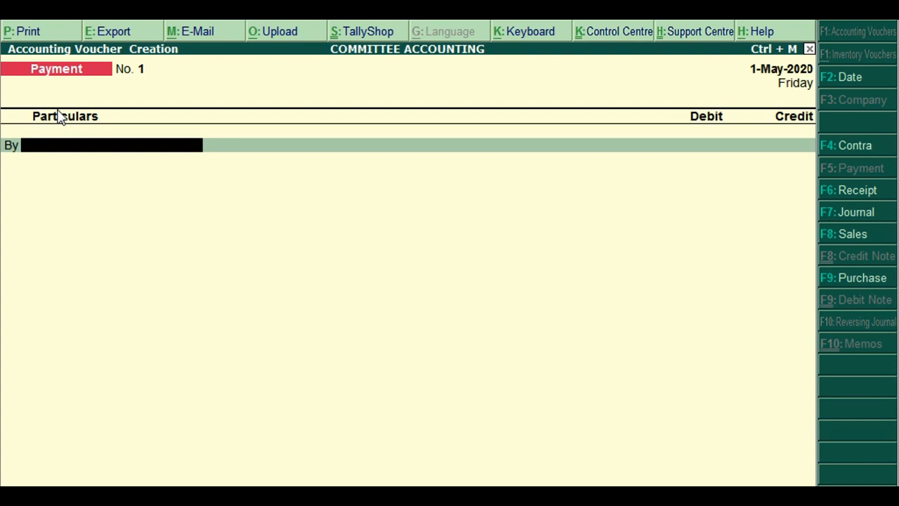
# Debit Loan to Member 1 with 15,000 in the payment voucher
pyautogui.write('Lo')
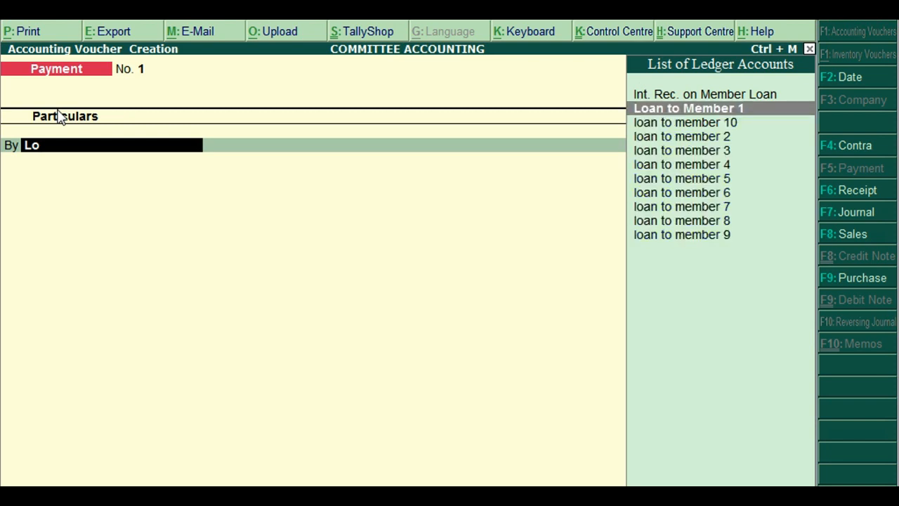
pyautogui.press('Return')
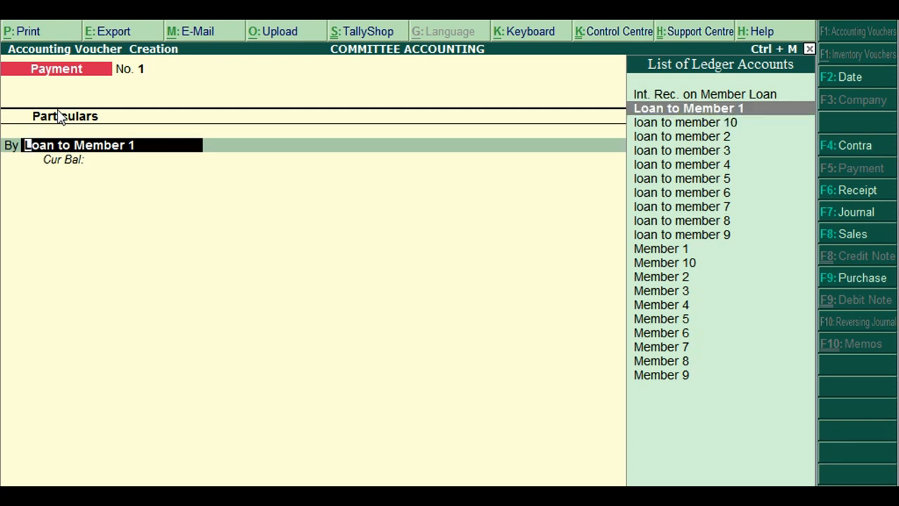
pyautogui.press('Return')
pyautogui.write('15,000')
pyautogui.press('Return')
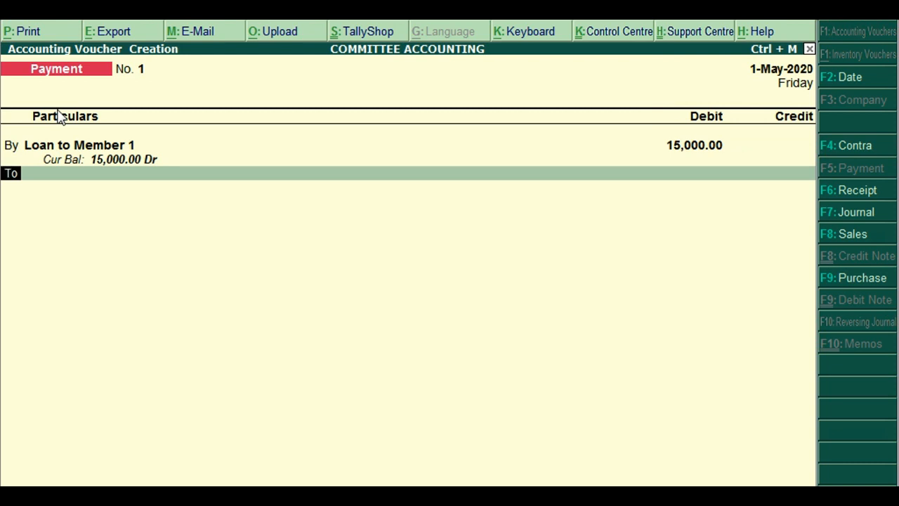
# Credit Cash with 15,000 and save the payment voucher
pyautogui.press('Return')
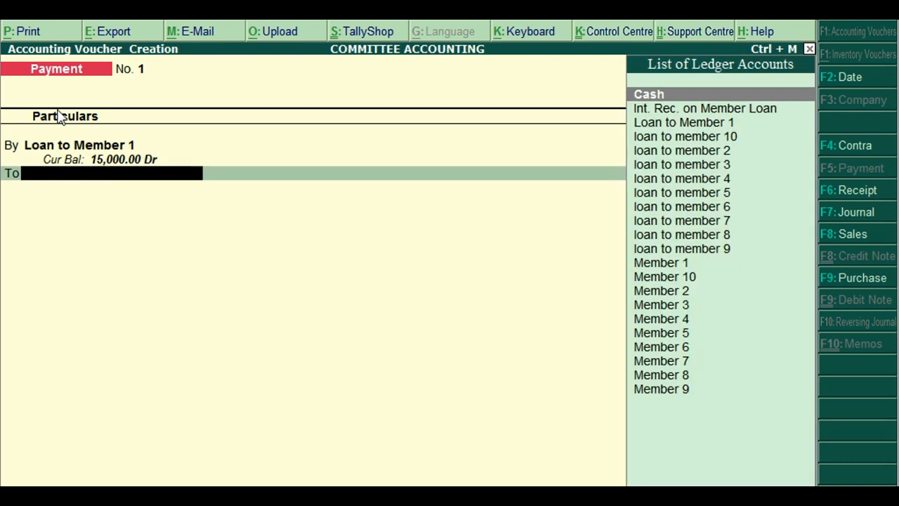
pyautogui.write('Cash')
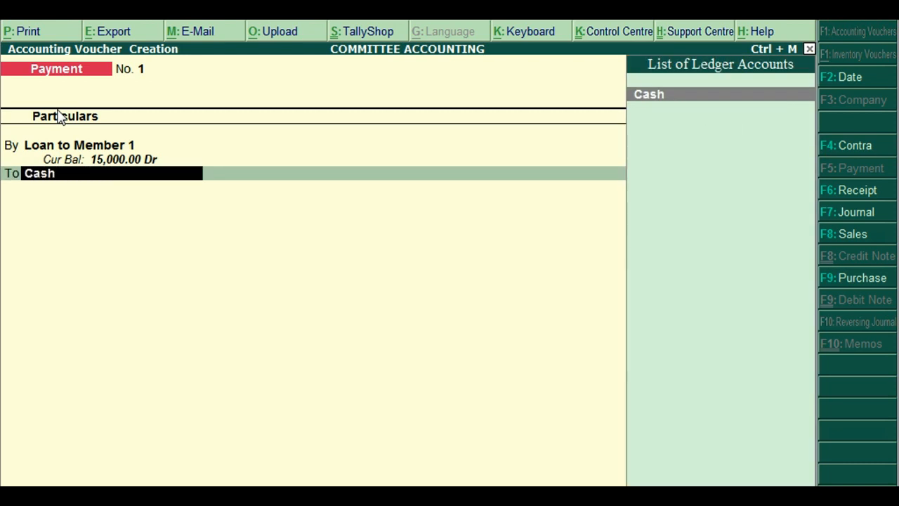
pyautogui.press('Return')
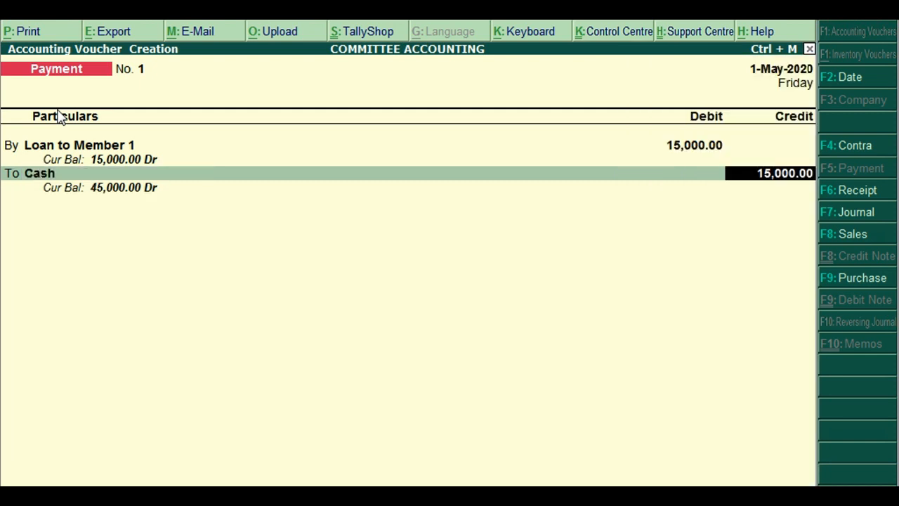
pyautogui.press('Return')
pyautogui.press('Return')
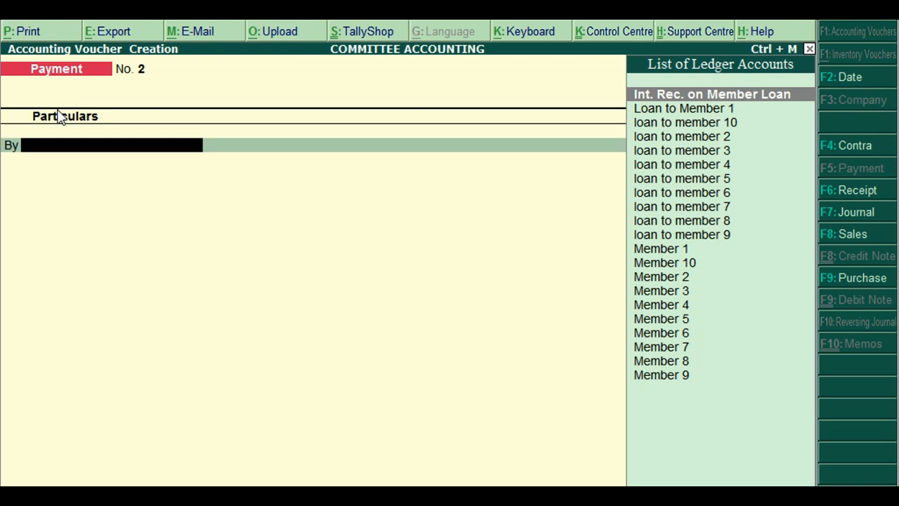
# Start a receipt voucher dated 1-6-2020 and credit Loan to Member 1 with 1,500
pyautogui.press('F6')
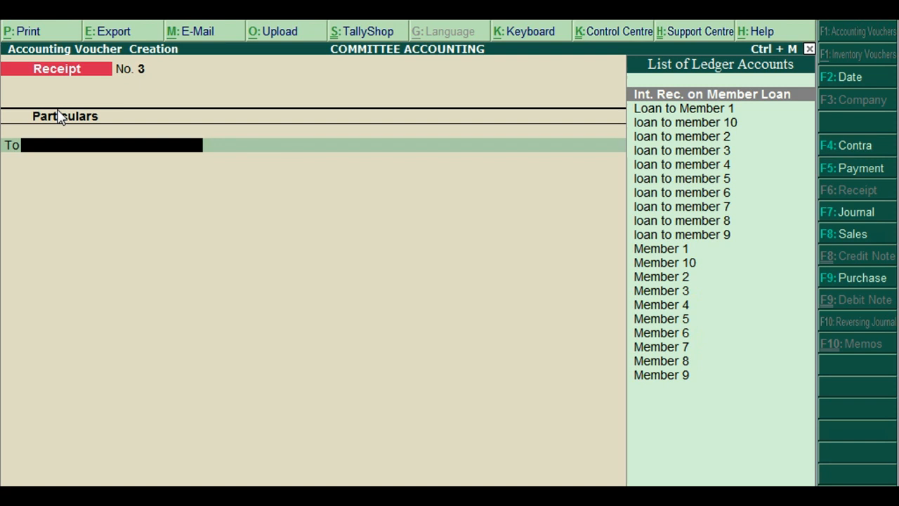
pyautogui.press('F2')
pyautogui.write('1.6')
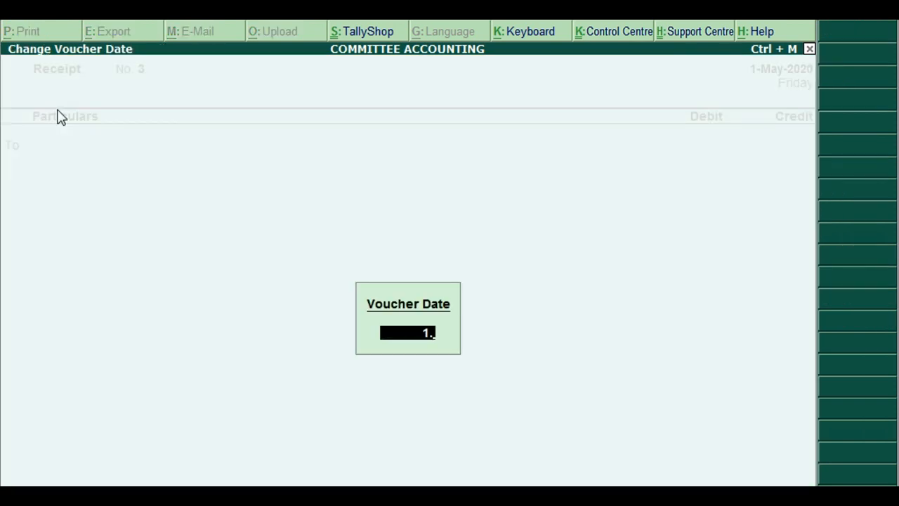
pyautogui.press('Return')
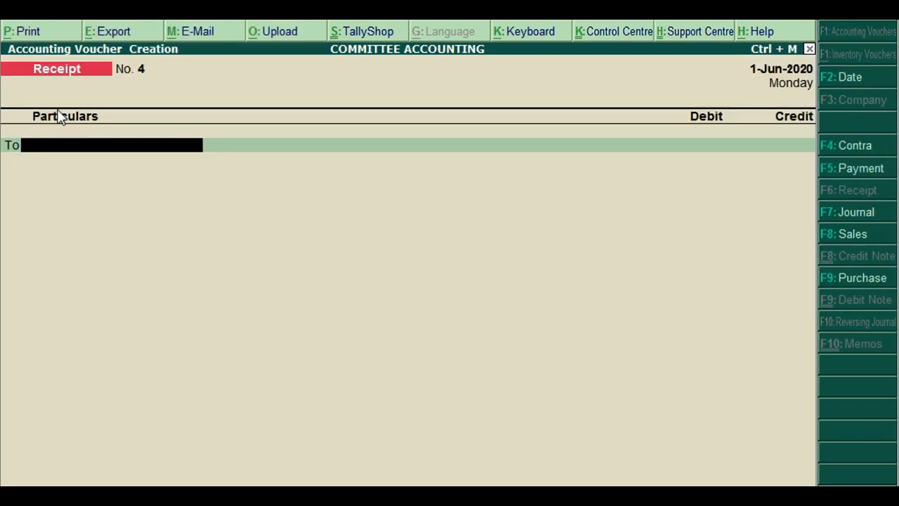
pyautogui.write('Loanto')
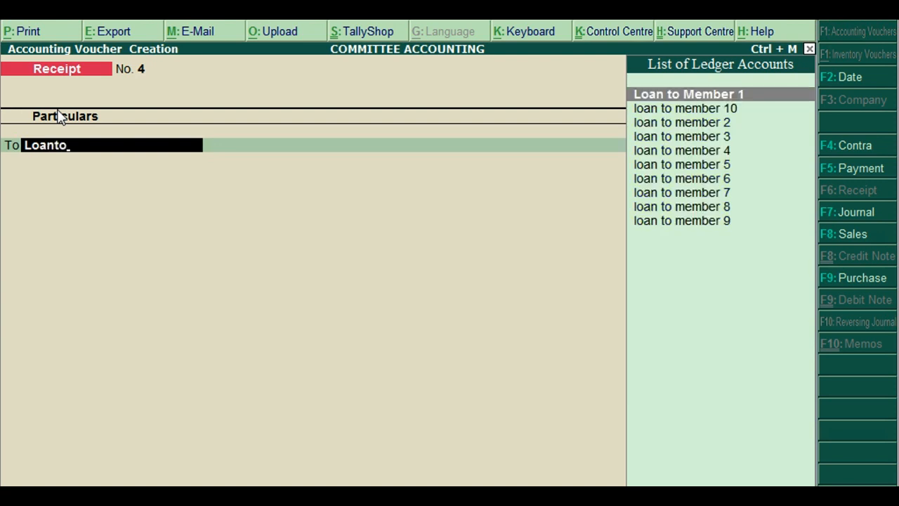
pyautogui.press('Return')
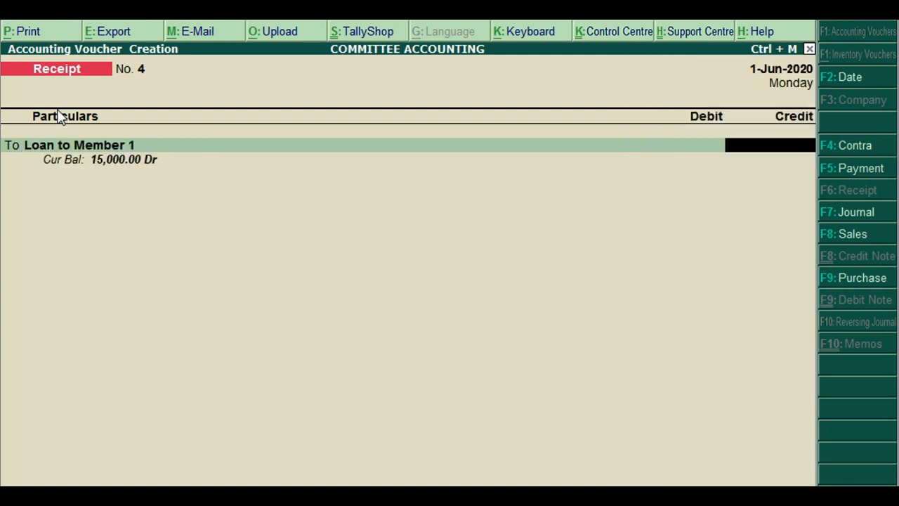
pyautogui.write('1500')
pyautogui.press('Return')
# Add a second credit line to the receipt for Int. Rec. on Member Loan with 300
pyautogui.write('to')
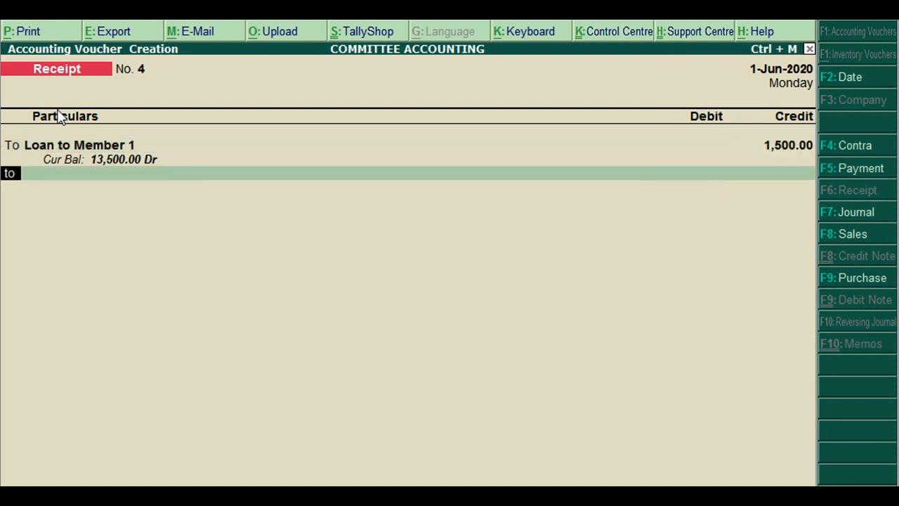
pyautogui.press('Return')
pyautogui.write('In')
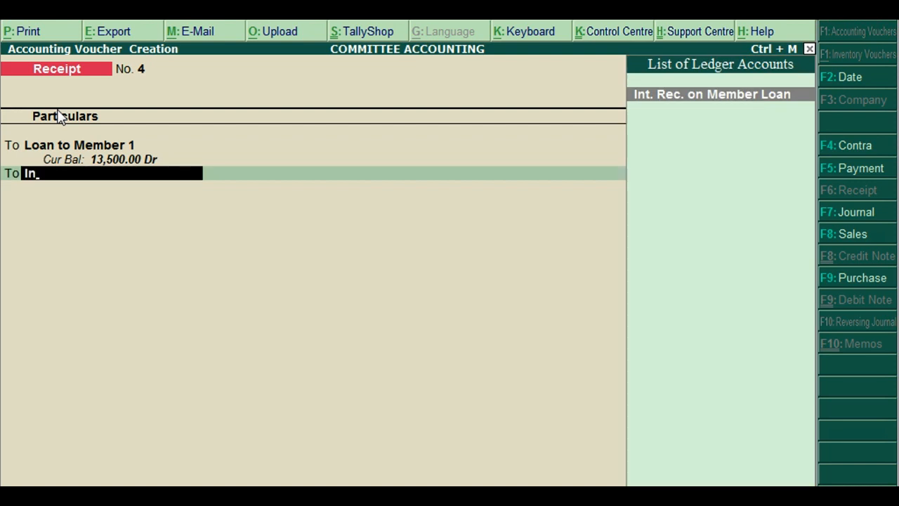
pyautogui.press('Return')
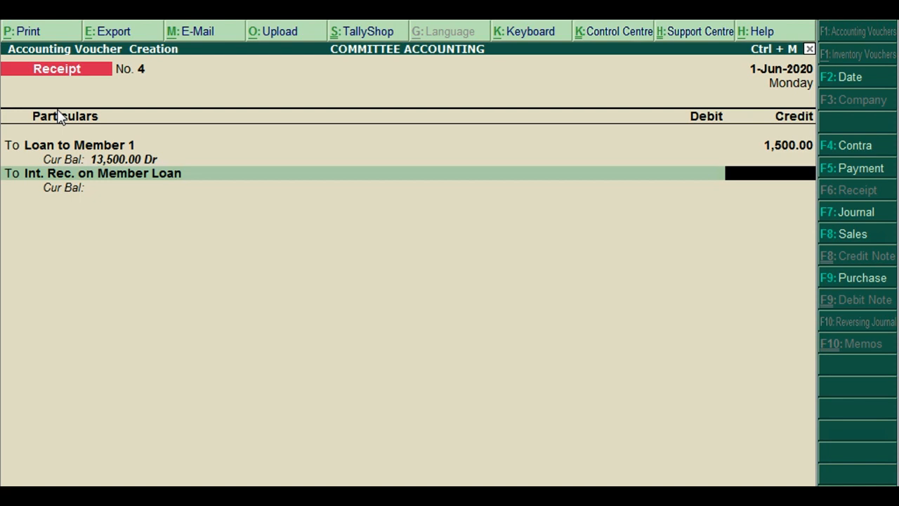
pyautogui.write('300')
pyautogui.press('Return')
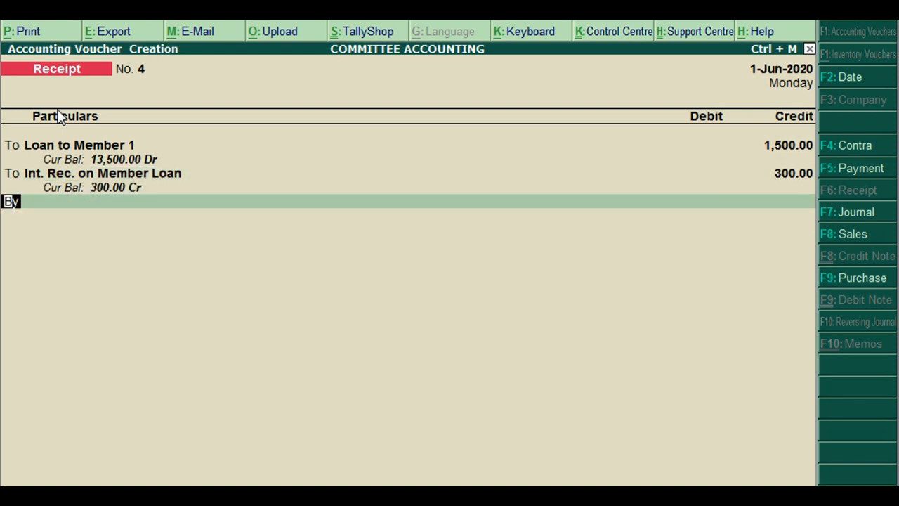
# Debit Cash with 1,800 and save the receipt voucher
pyautogui.press('Return')
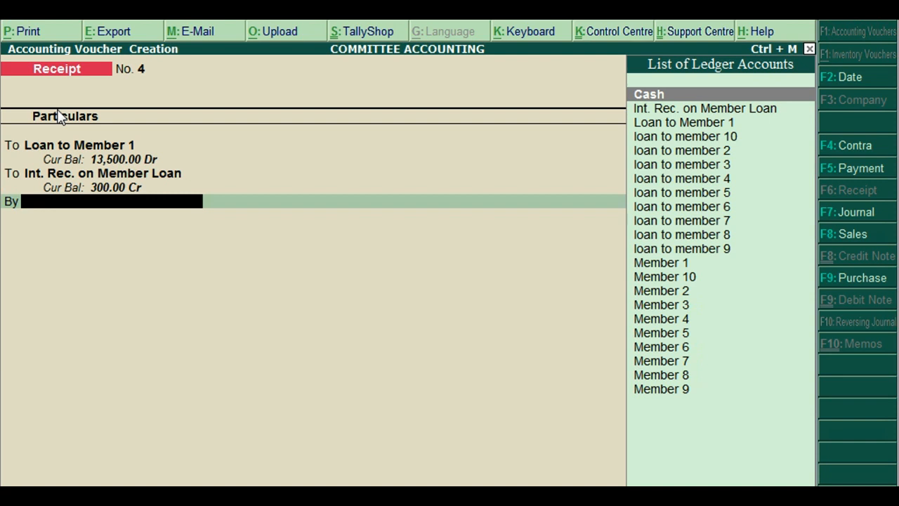
pyautogui.write('Cash')
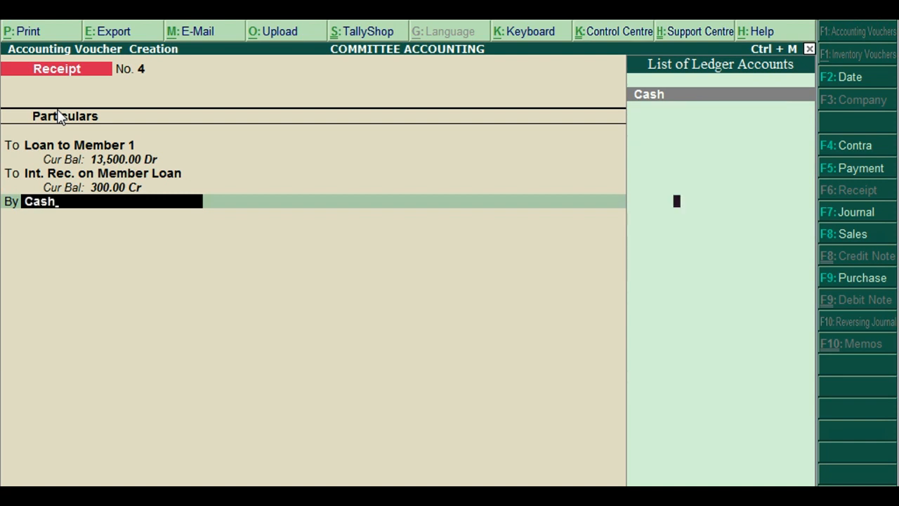
pyautogui.press('Return')
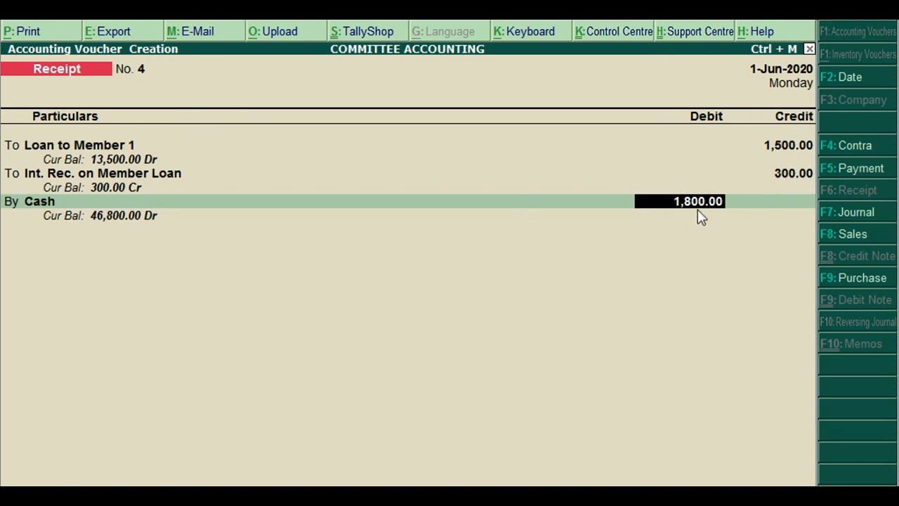
pyautogui.press('Return')
pyautogui.press('Return')
pyautogui.press('Return')
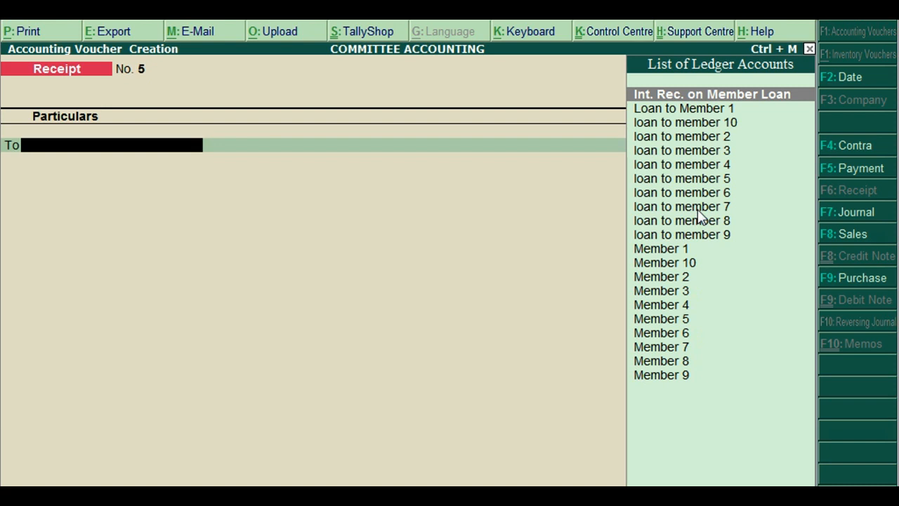
# Start a payment voucher and, from its debit line, create a new ledger named Stationary Exp
pyautogui.press('F5')
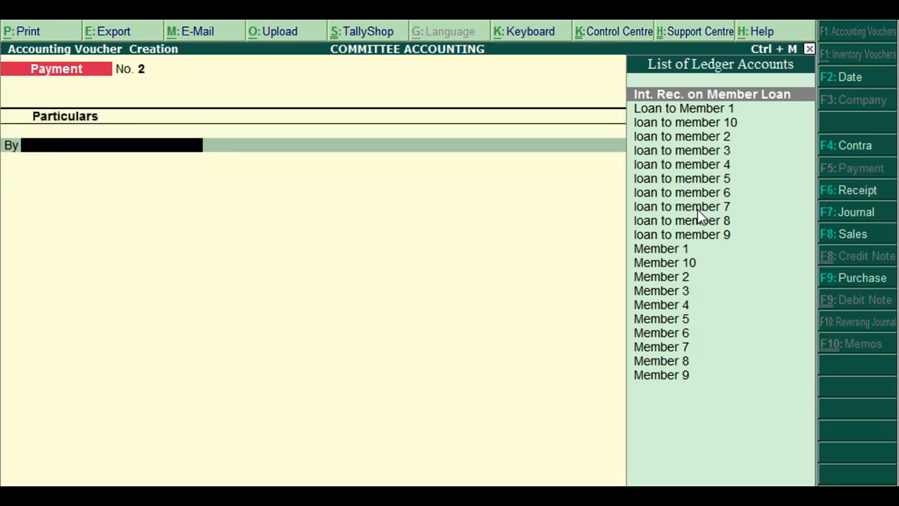
pyautogui.press('space')
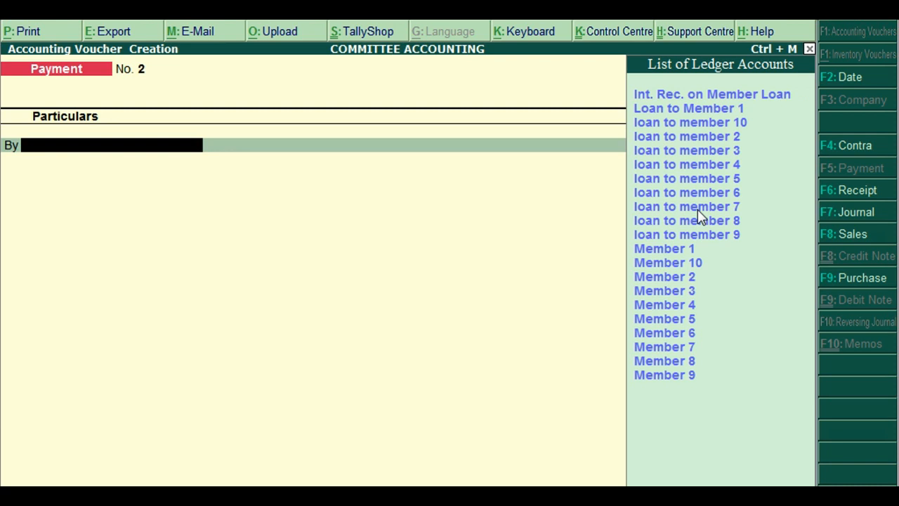
pyautogui.hotkey('alt', 'c')
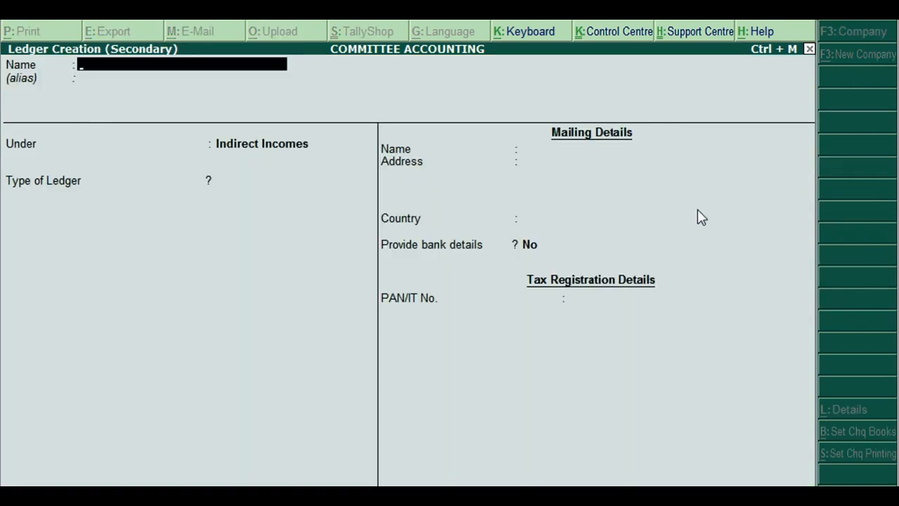
pyautogui.write('Stationary Exp')
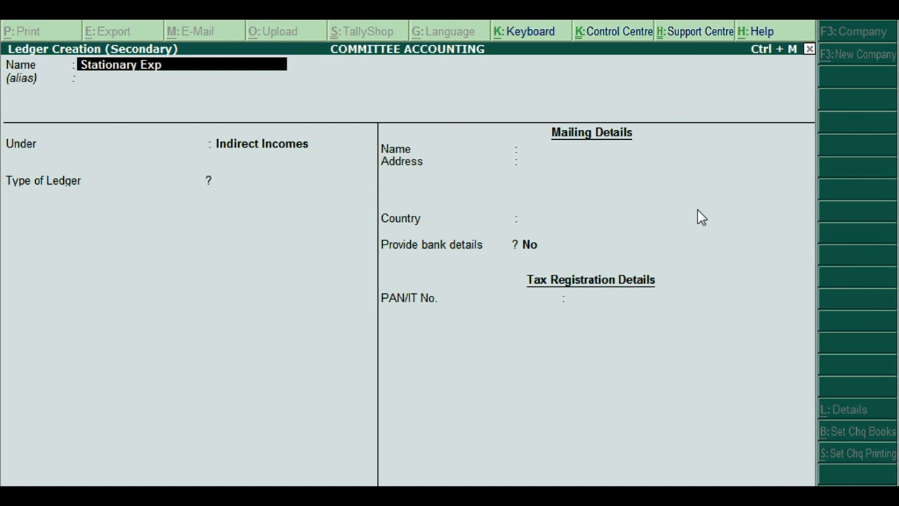
pyautogui.press('Return')
# Place the Stationary Exp ledger under Indirect Expenses and save it
pyautogui.write('i')
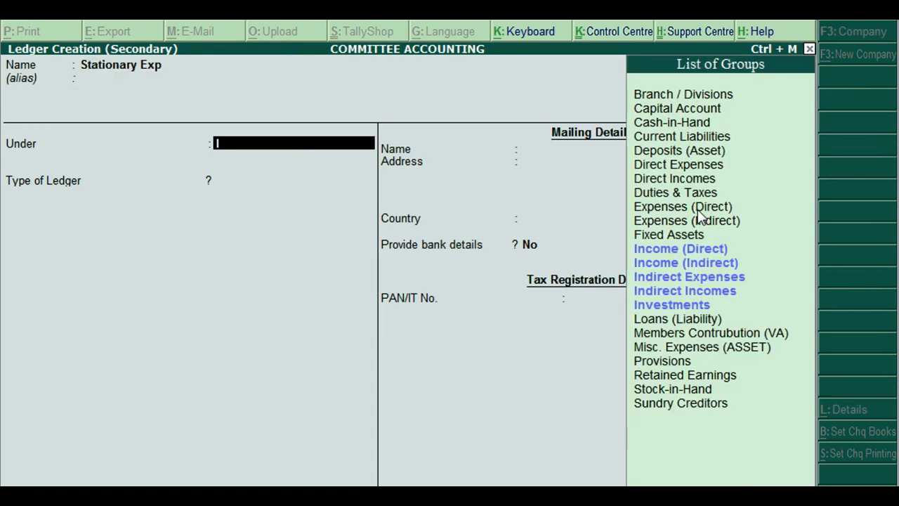
pyautogui.press('BackSpace')
pyautogui.write('nc')
pyautogui.press('BackSpace')
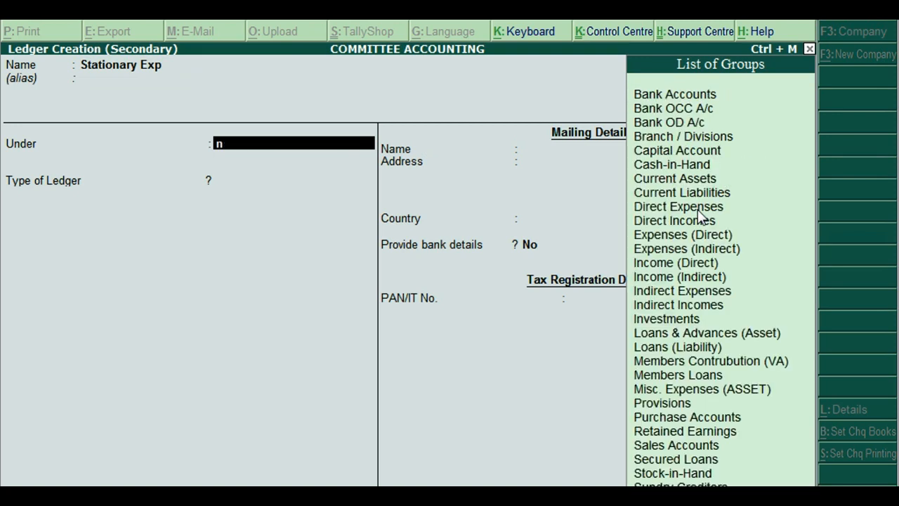
pyautogui.write('di')
pyautogui.press('BackSpace')
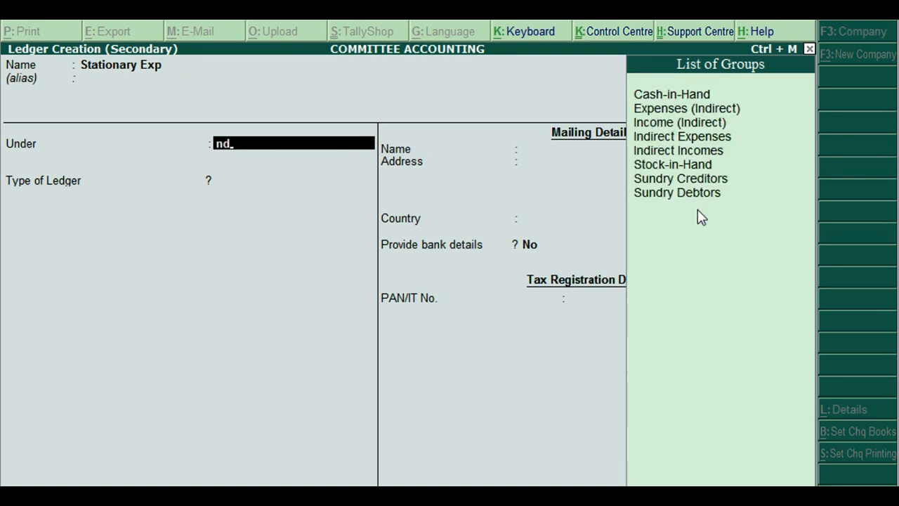
pyautogui.press('BackSpace')
pyautogui.press('BackSpace')
pyautogui.write('indire')
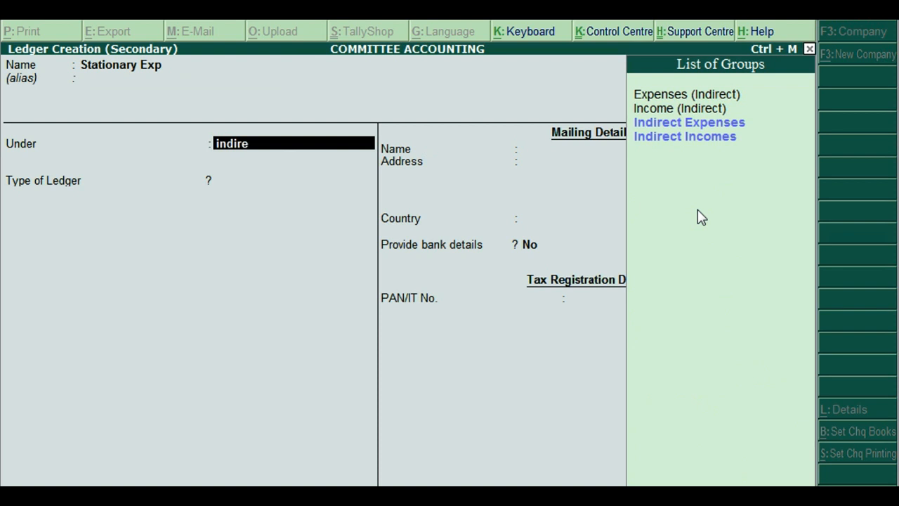
pyautogui.press('Down')
pyautogui.press('Down')
pyautogui.press('Up')
pyautogui.press('Return')
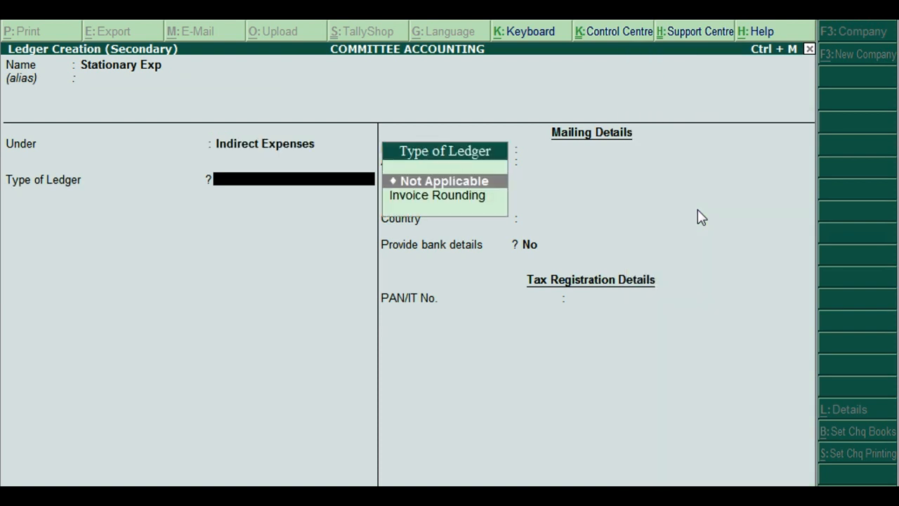
pyautogui.hotkey('ctrl', 'a')
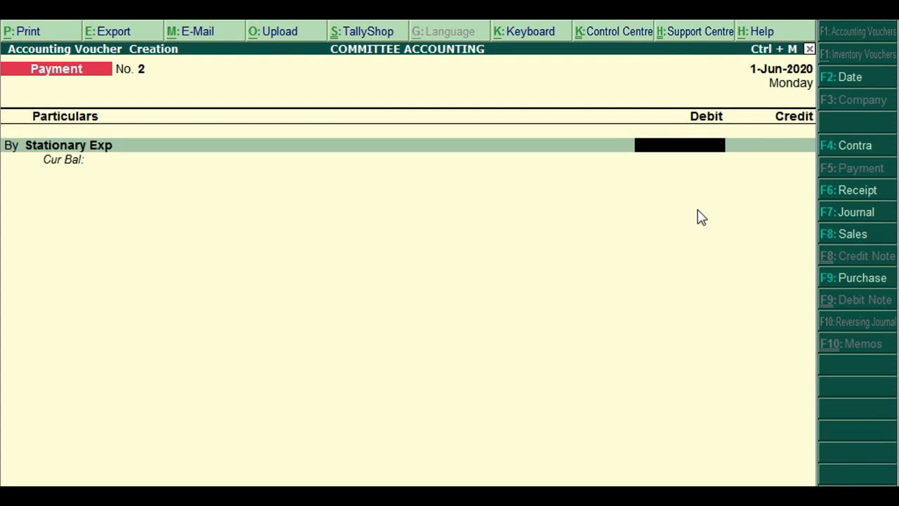
# Date the payment voucher 1-7-2020 and debit Stationary Exp with 1,000
pyautogui.press('F2')
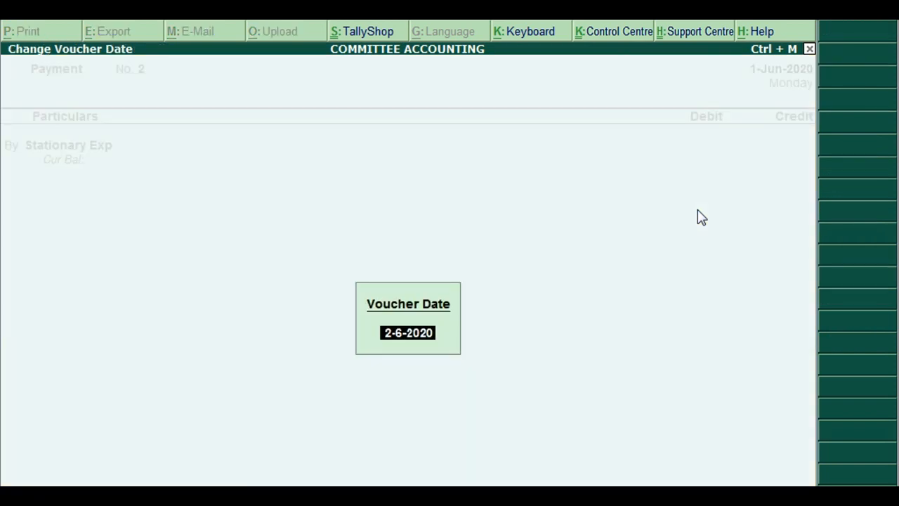
pyautogui.write('1.7')
pyautogui.press('Return')
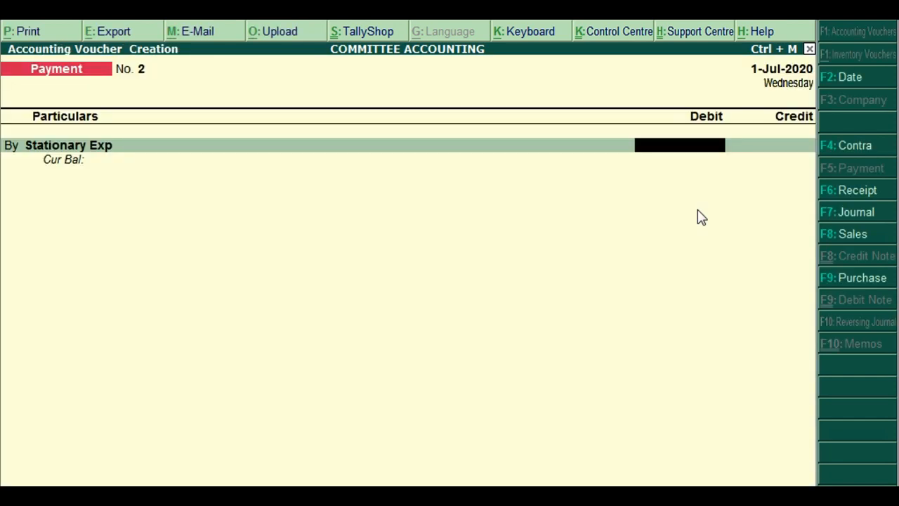
pyautogui.write('1000')
pyautogui.press('Return')
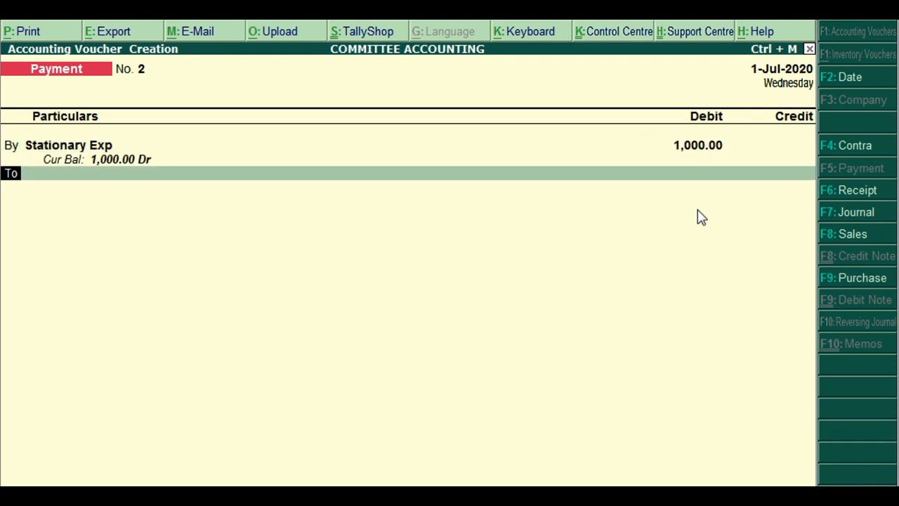
# Credit Cash with 1,000 and save the stationery payment voucher
pyautogui.press('Return')
pyautogui.write('Cash')
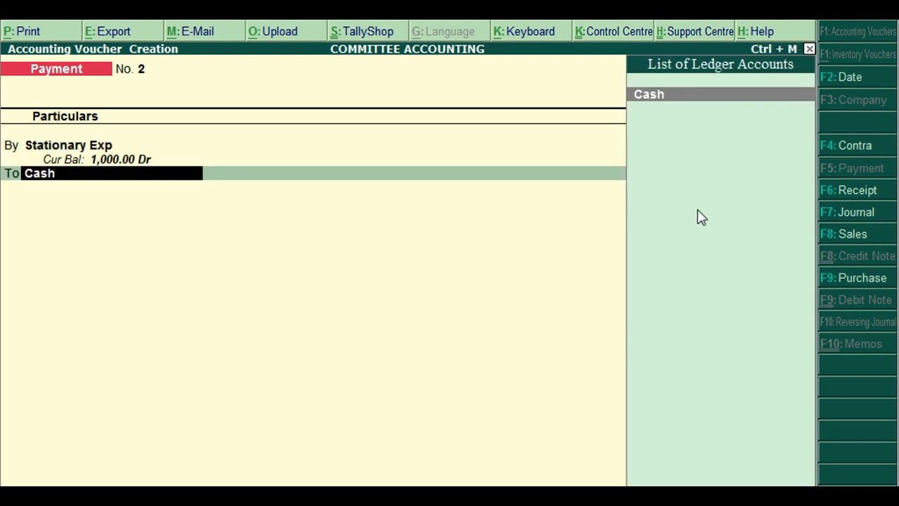
pyautogui.press('Return')
pyautogui.press('Return')
pyautogui.press('Return')
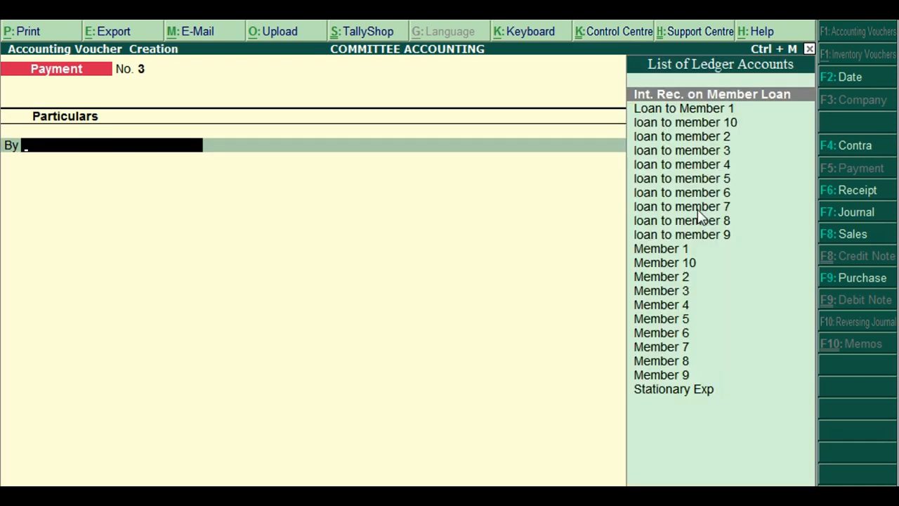
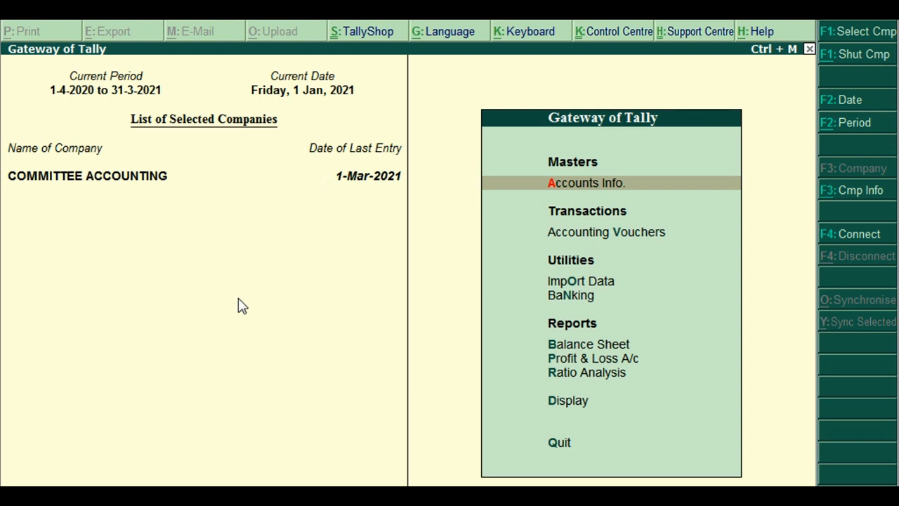
# Open the Group Summary account book for the Members Contrubution (VA) group
pyautogui.press('d')
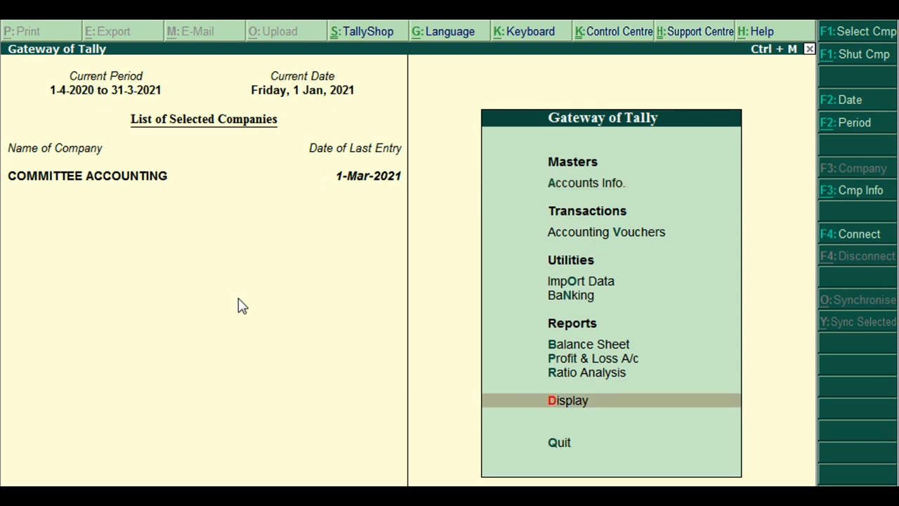
pyautogui.press('Return')
pyautogui.press('Down')
pyautogui.press('Down')
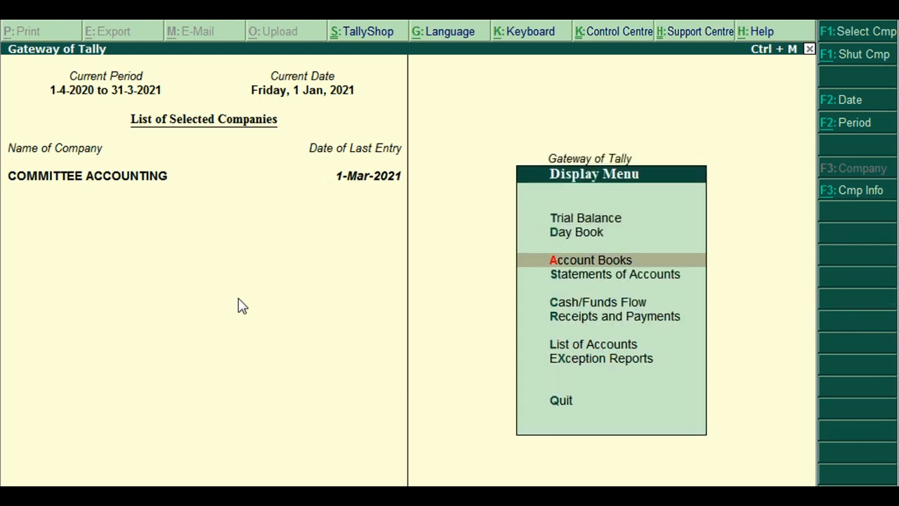
pyautogui.press('Return')
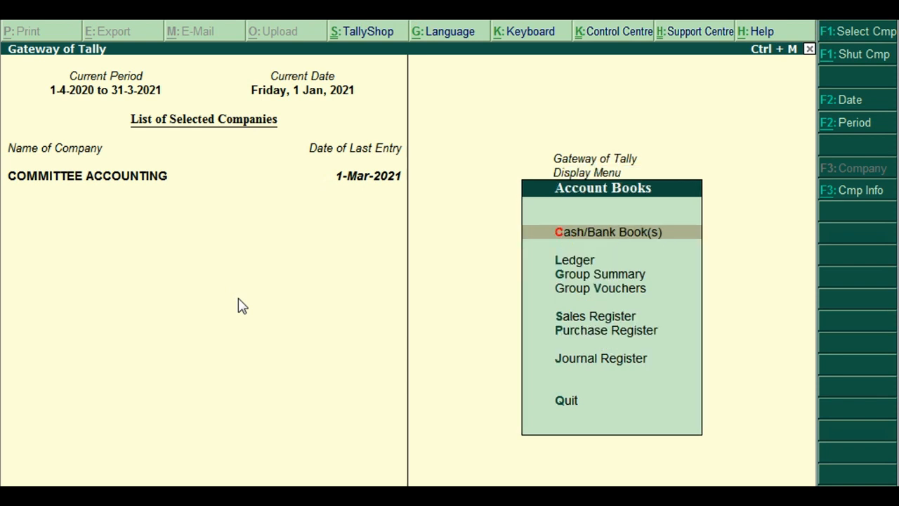
pyautogui.press('Down')
pyautogui.press('Down')
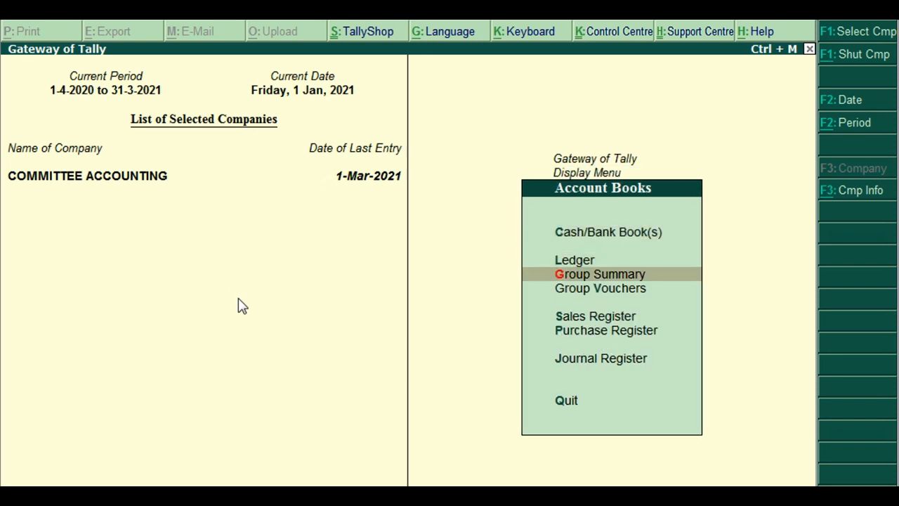
pyautogui.press('Return')
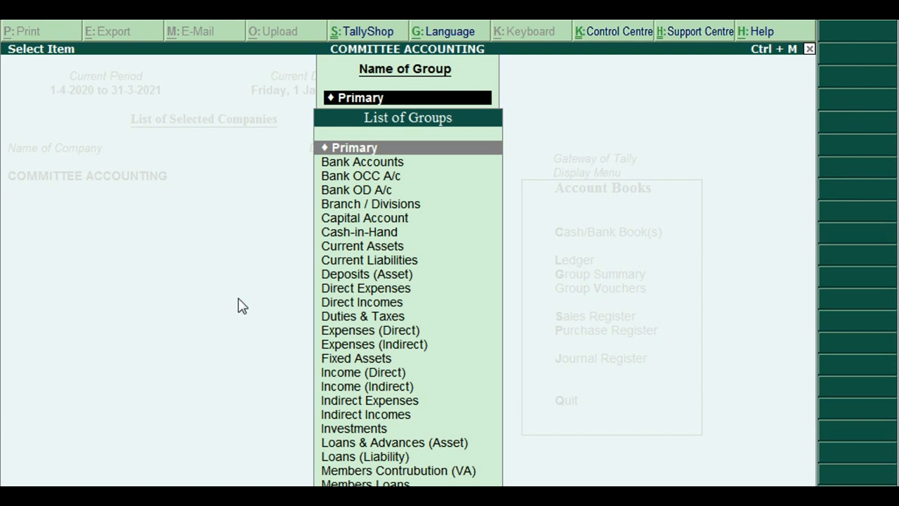
pyautogui.write('Mem')
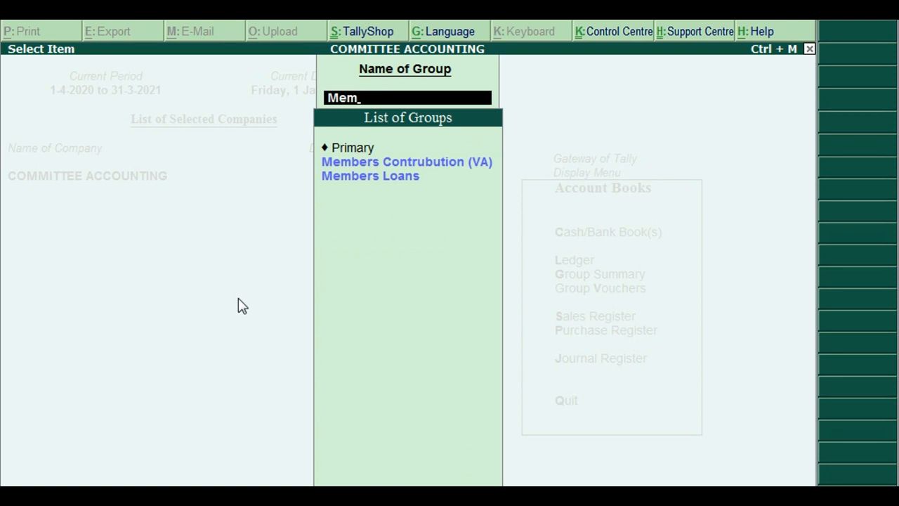
pyautogui.press('Return')
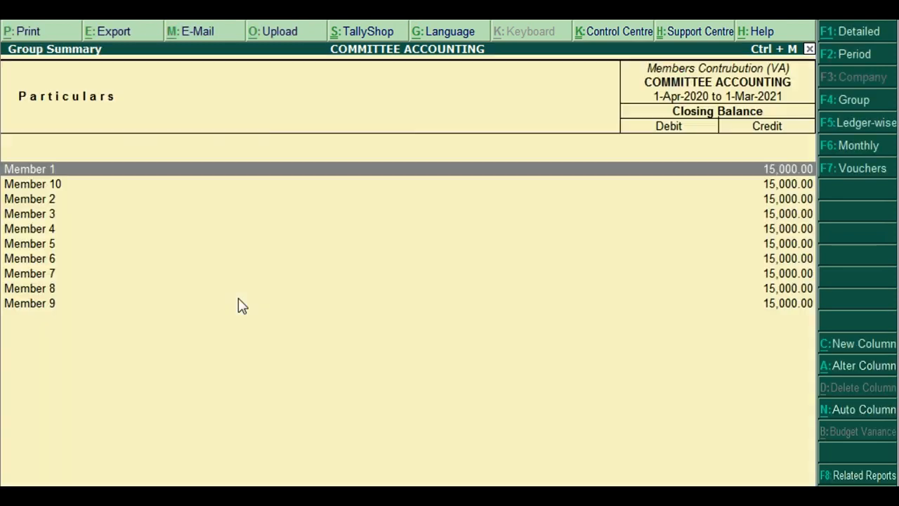
# Examine the closing contribution balance of each member in the Members Contrubution (VA) summary
pyautogui.press('Down')
pyautogui.press('Down')
pyautogui.press('Down')
pyautogui.press('Down')
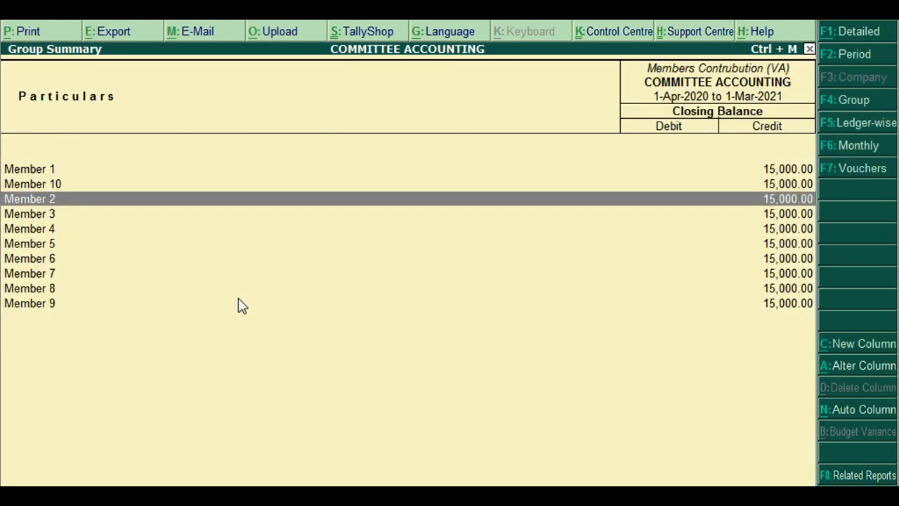
pyautogui.press('Up')
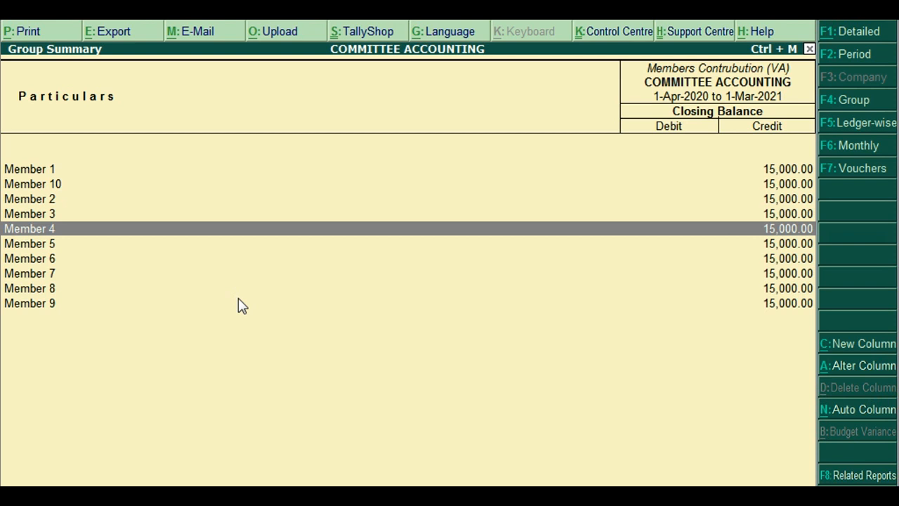
pyautogui.press('Up')
pyautogui.press('Up')
pyautogui.press('Up')
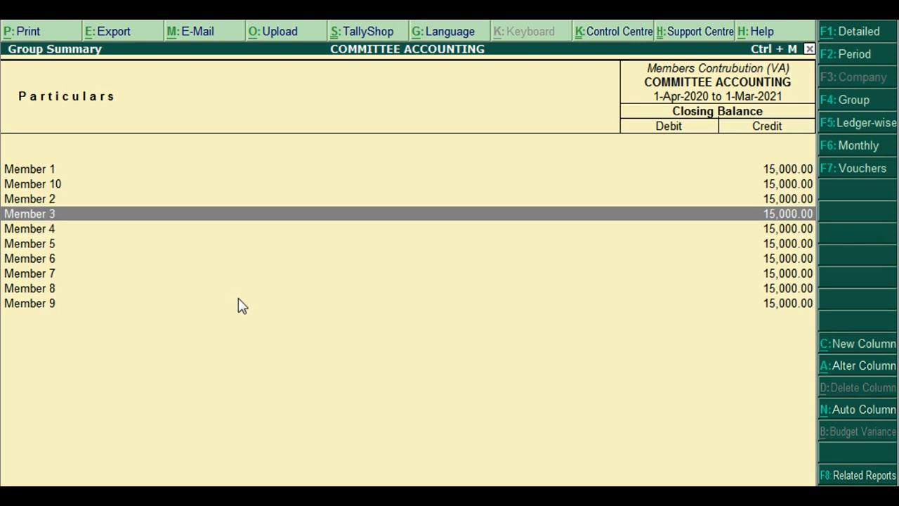
pyautogui.press('Down')
pyautogui.press('Down')
pyautogui.press('Down')
pyautogui.press('Down')
pyautogui.press('Down')
pyautogui.press('Down')
pyautogui.press('Down')
pyautogui.press('Down')
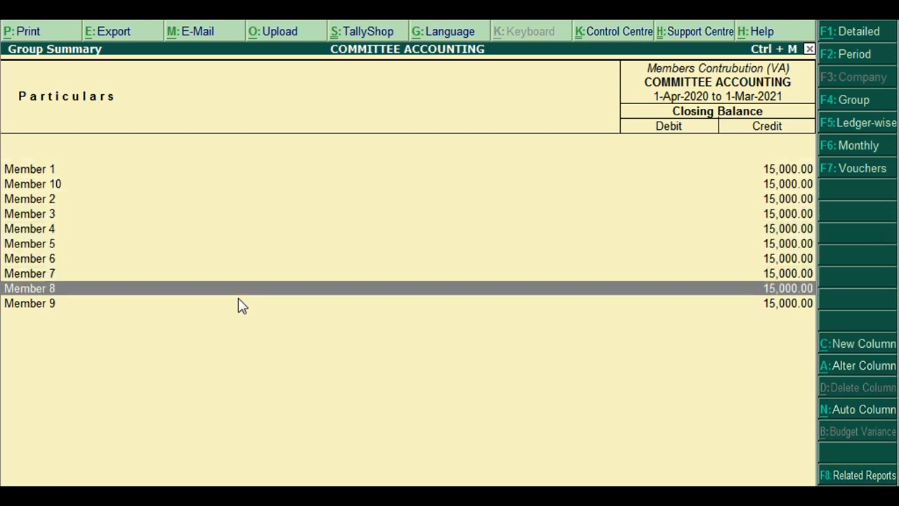
pyautogui.press('Up')
pyautogui.press('Up')
pyautogui.press('Up')
pyautogui.press('Home')
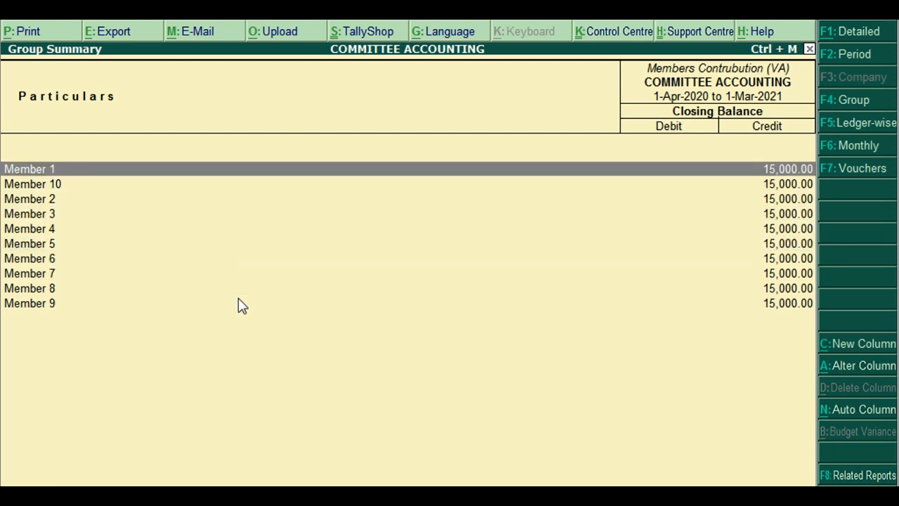
# Examine Member 1's month-by-month contributions in the ledger monthly summary, and return to the group summary
pyautogui.press('Return')
pyautogui.press('Up')
pyautogui.press('Up')
pyautogui.press('Up')
pyautogui.press('Up')
pyautogui.press('Up')
pyautogui.press('Up')
pyautogui.press('Up')
pyautogui.press('Up')
pyautogui.press('Up')
pyautogui.press('Up')
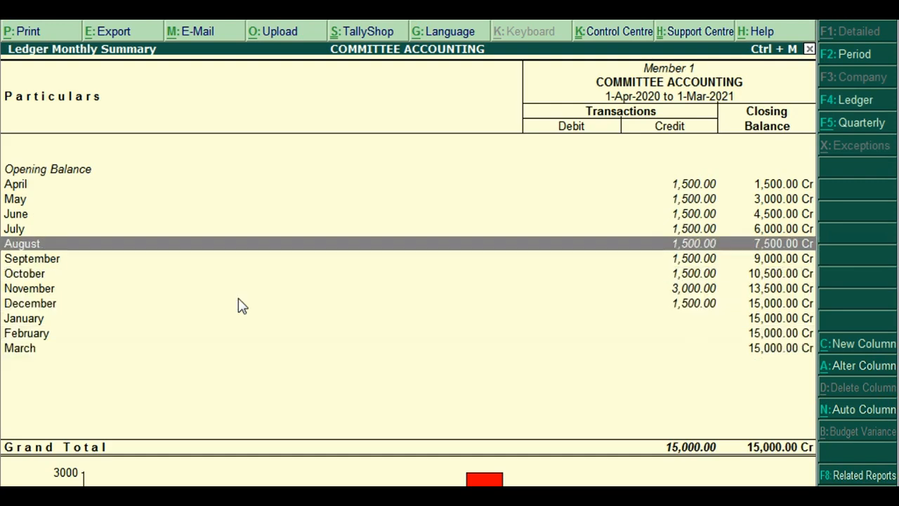
pyautogui.press('Down')
pyautogui.press('Down')
pyautogui.press('Down')
pyautogui.press('Down')
pyautogui.press('Down')
pyautogui.press('Down')
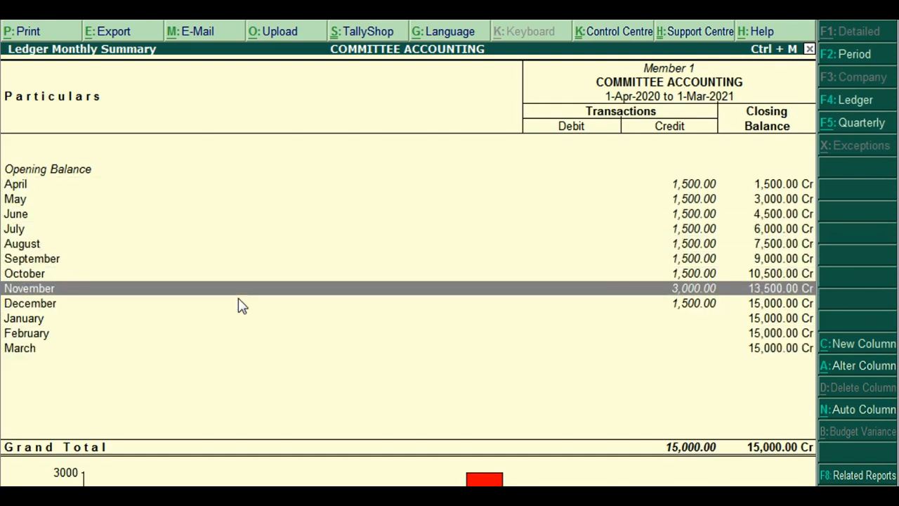
pyautogui.press('Escape')
# Switch the Group Summary report to the Members Loans group
pyautogui.press('Down')
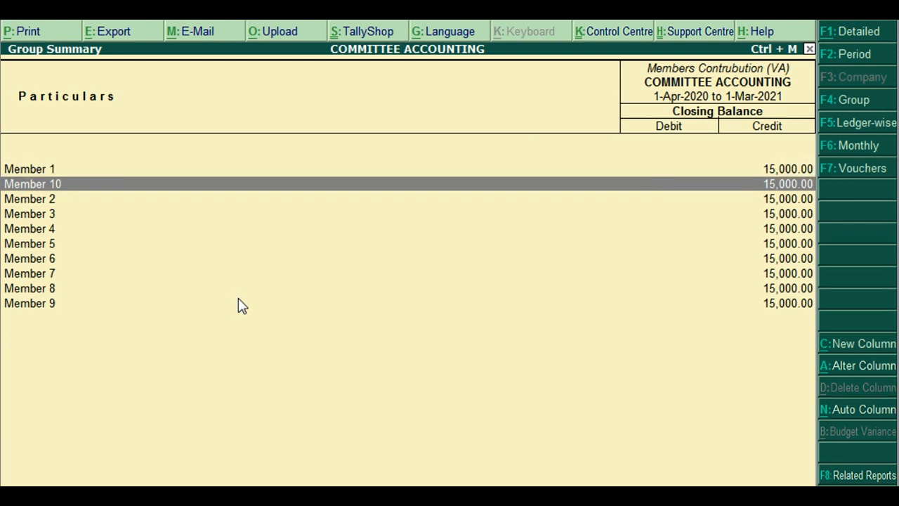
pyautogui.press('Down')
pyautogui.press('Down')
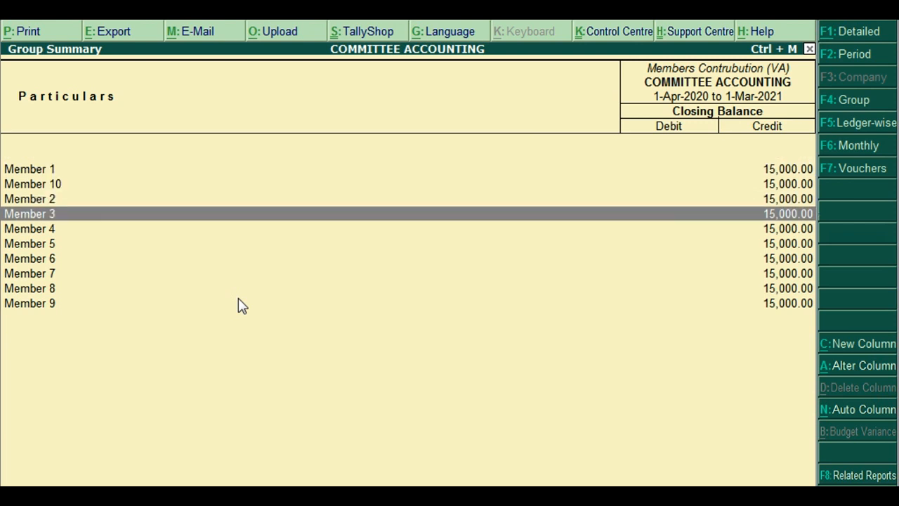
pyautogui.press('F4')
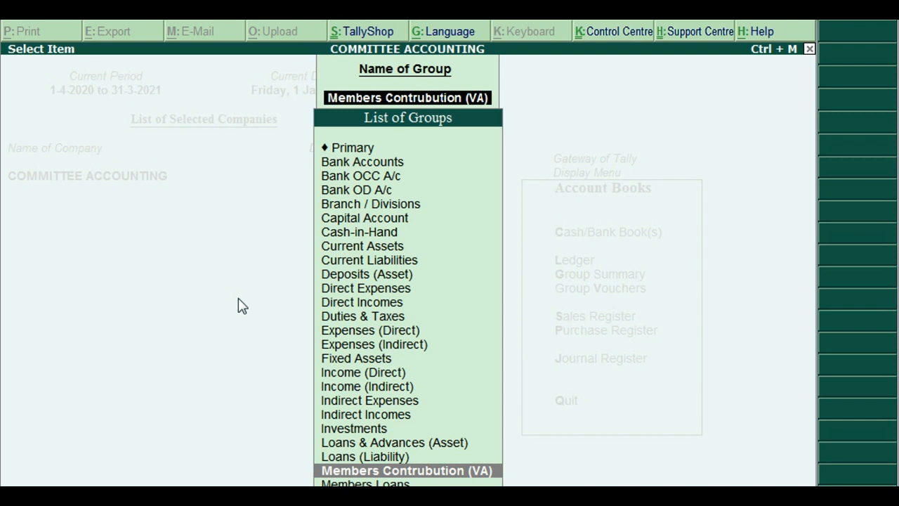
pyautogui.press('Down')
pyautogui.press('Return')
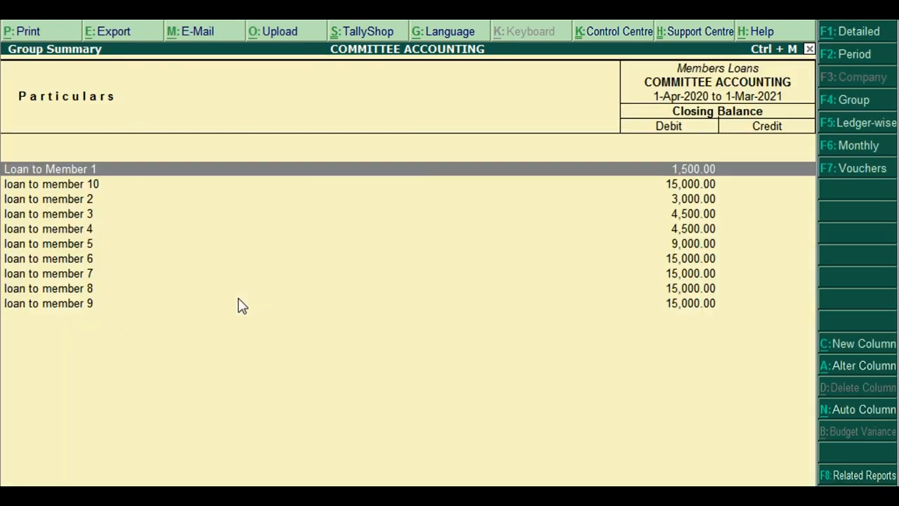
# Examine the outstanding loan balance of each member in the Members Loans summary
pyautogui.press('Down')
pyautogui.press('Down')
pyautogui.press('Down')
pyautogui.press('Down')
pyautogui.press('Down')
pyautogui.press('Down')
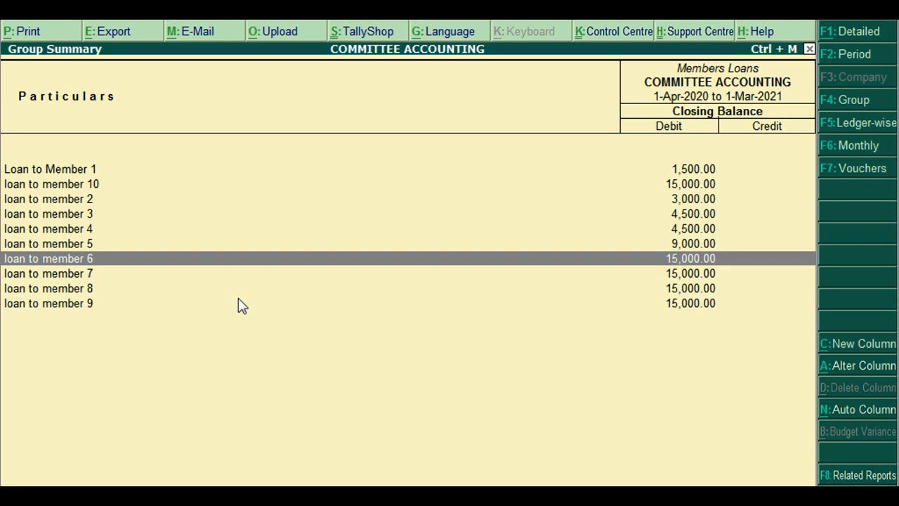
pyautogui.press('Up')
pyautogui.press('Up')
pyautogui.press('Up')
pyautogui.press('Up')
pyautogui.press('Up')
pyautogui.press('Up')
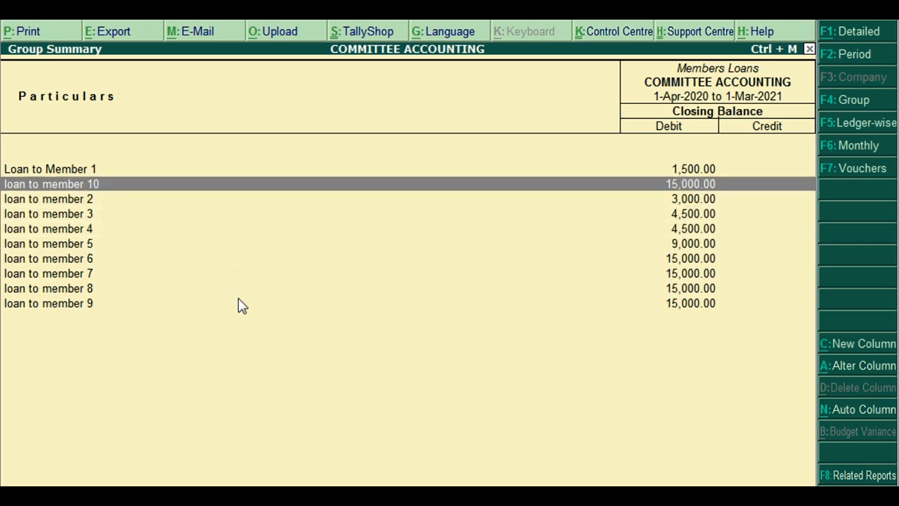
pyautogui.press('Down')
pyautogui.press('Down')
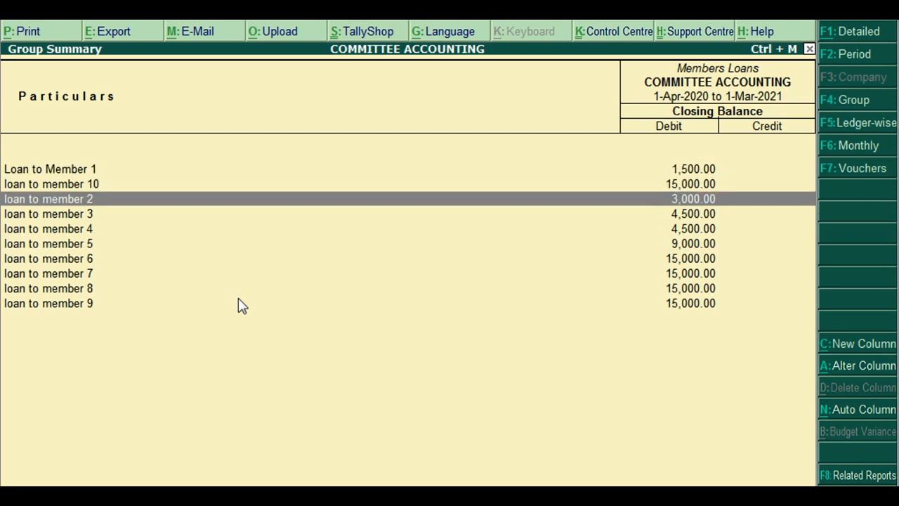
pyautogui.press('Up')
pyautogui.press('Up')
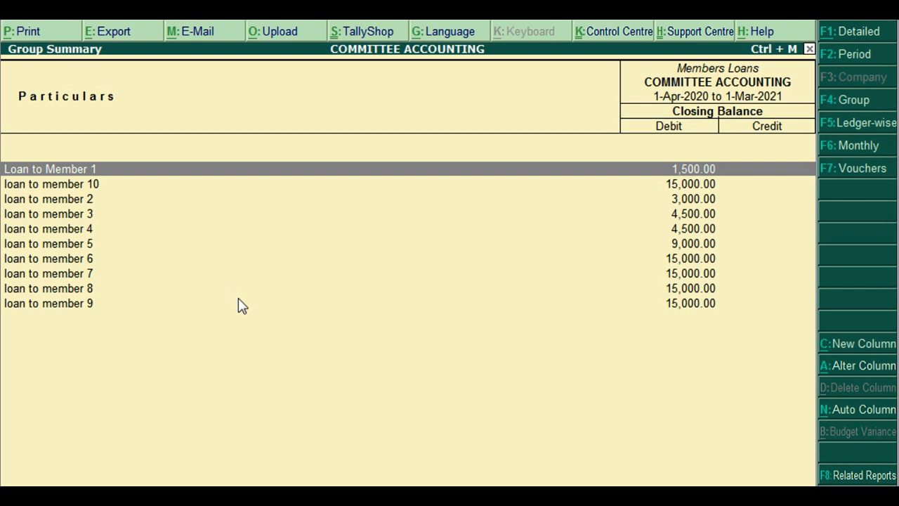
pyautogui.press('Down')
pyautogui.press('Down')
pyautogui.press('Down')
pyautogui.press('Up')
pyautogui.press('Up')
pyautogui.press('Up')
pyautogui.press('Down')
pyautogui.press('Down')
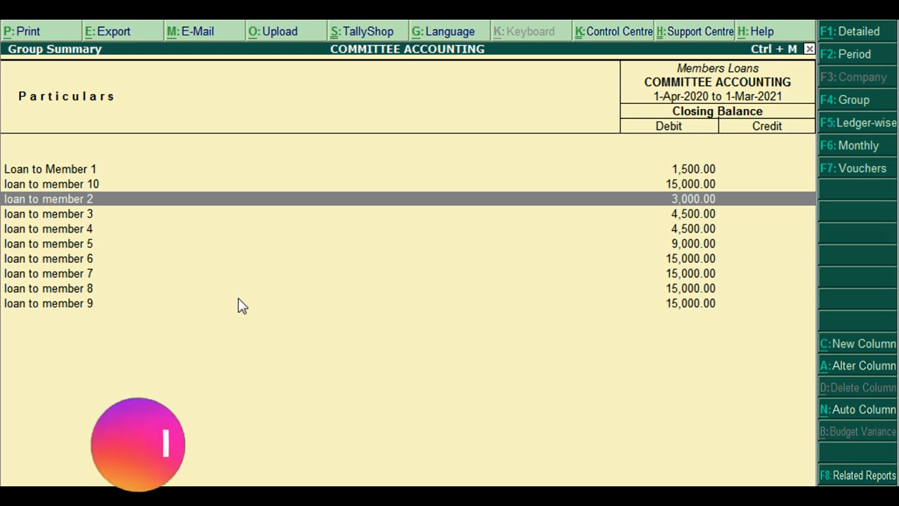
pyautogui.press('Down')
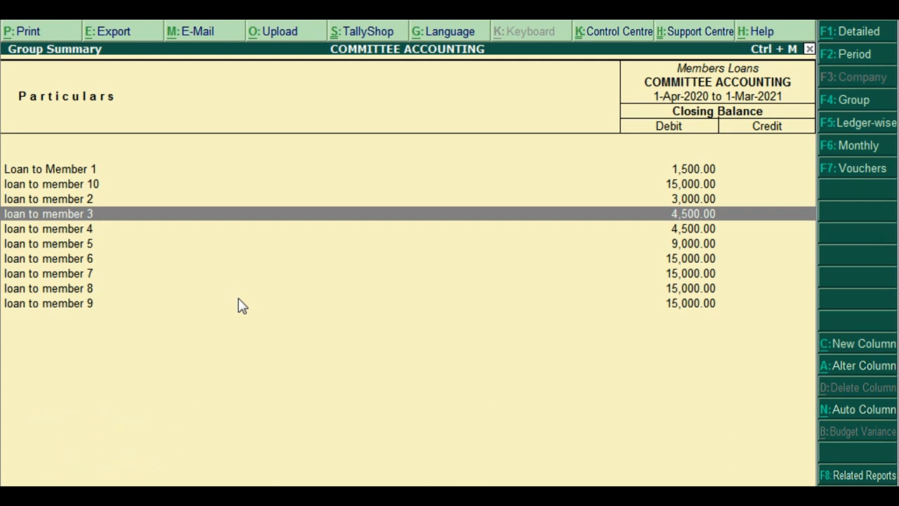
pyautogui.press('Down')
pyautogui.press('Down')
pyautogui.press('Down')
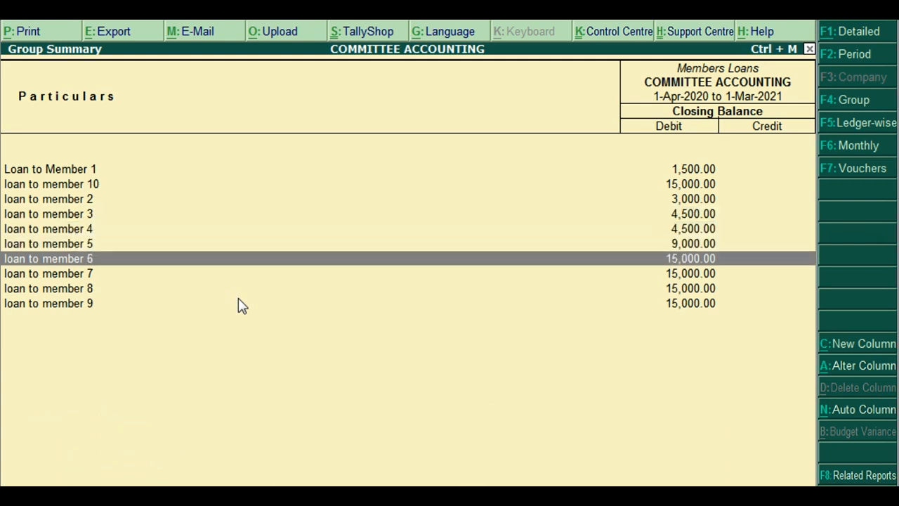
pyautogui.press('Down')
pyautogui.press('Down')
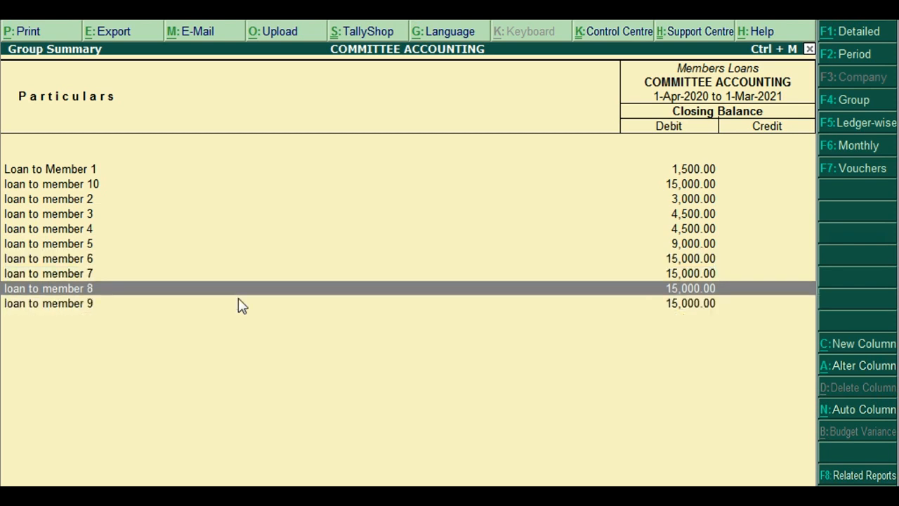
pyautogui.press('Up')
pyautogui.press('Up')
pyautogui.press('Up')
pyautogui.press('Up')
pyautogui.press('Up')
pyautogui.press('Up')
pyautogui.press('Up')
pyautogui.press('Down')
pyautogui.press('Down')
pyautogui.press('Down')
pyautogui.press('Down')
pyautogui.press('Down')
pyautogui.press('Down')
pyautogui.press('Down')
pyautogui.press('Down')
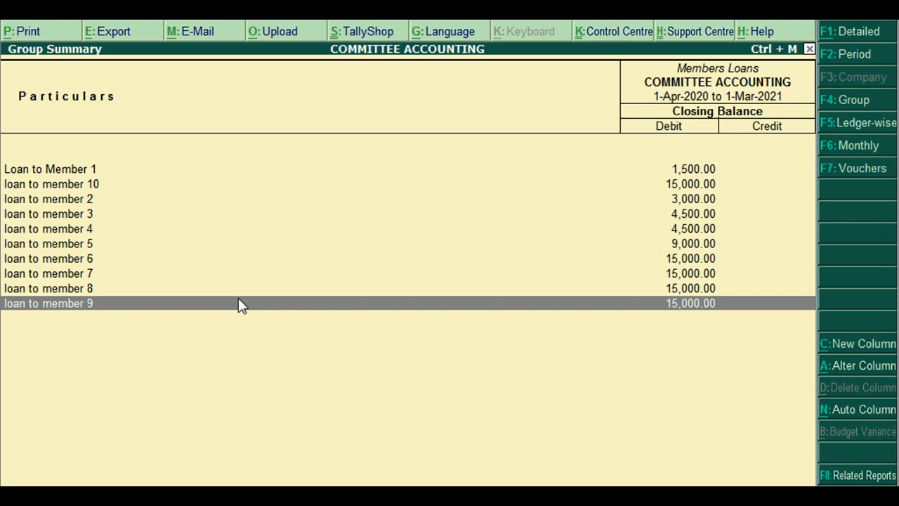
pyautogui.press('Up')
pyautogui.press('Up')
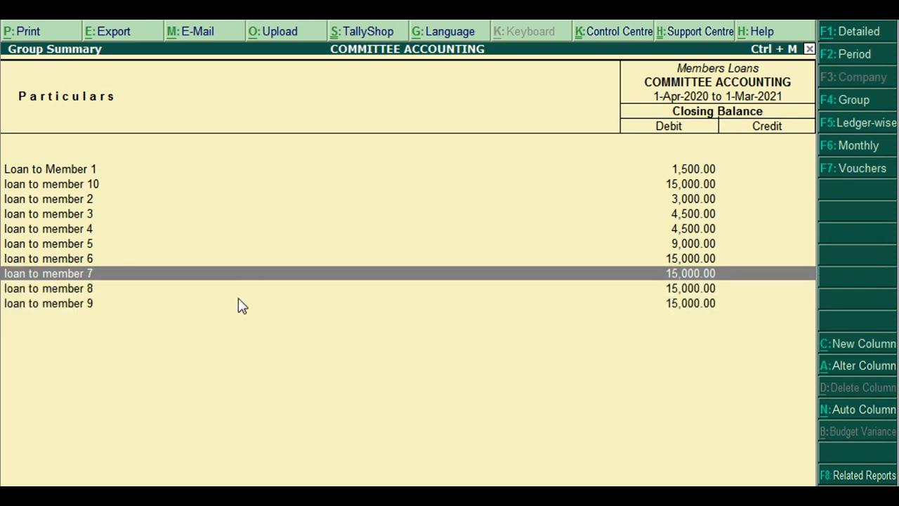
pyautogui.press('Up')
pyautogui.press('Up')
pyautogui.press('Up')
pyautogui.press('Up')
pyautogui.press('Up')
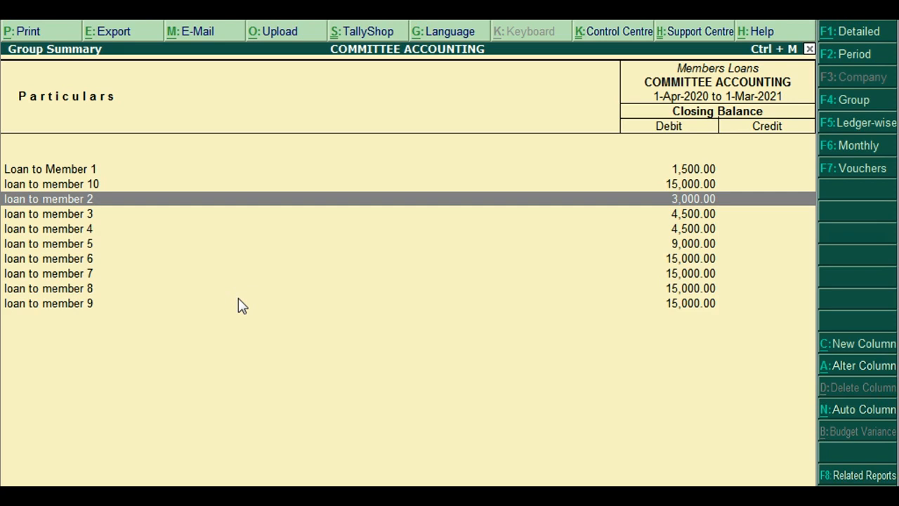
# Leave the group reports without quitting the program, and open the committee's Balance Sheet
pyautogui.press('Escape')
pyautogui.press('Escape')
pyautogui.press('Escape')
pyautogui.press('Escape')
pyautogui.press('Escape')
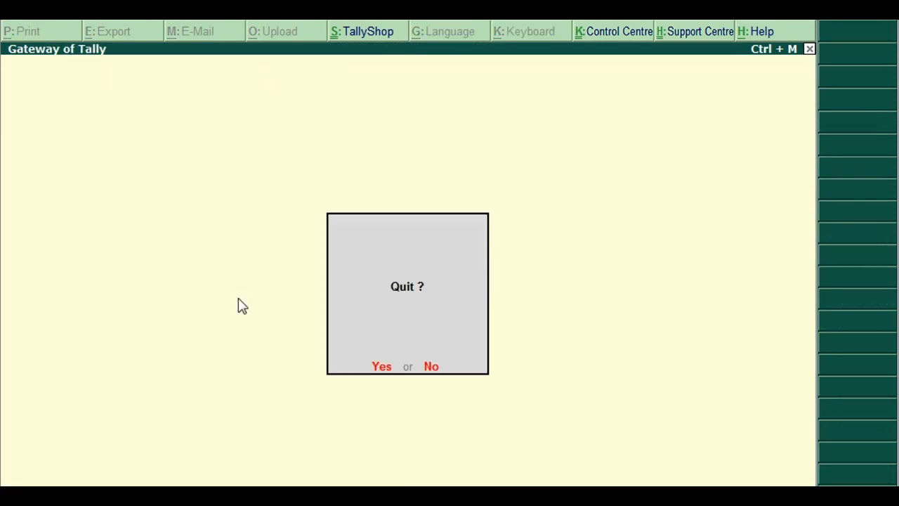
pyautogui.press('n')
pyautogui.press('Up')
pyautogui.press('Up')
pyautogui.press('Up')
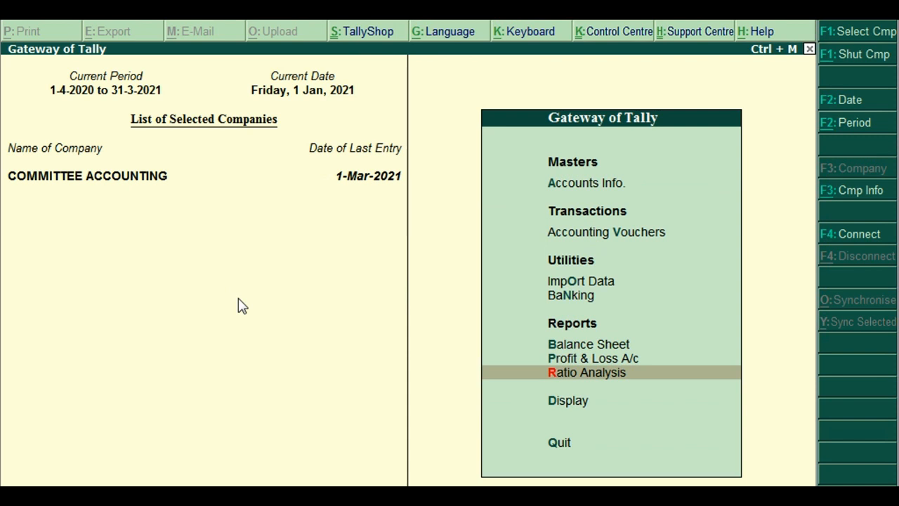
pyautogui.press('Up')
pyautogui.press('Up')
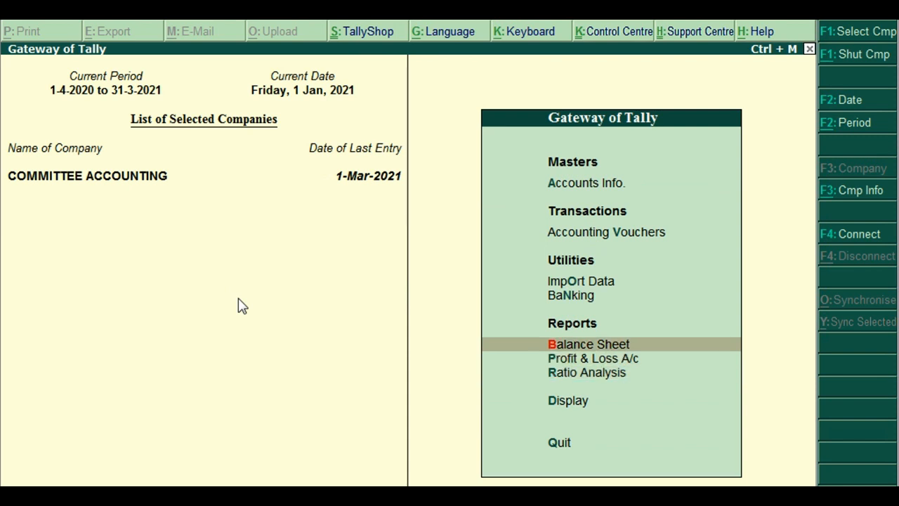
pyautogui.press('Return')
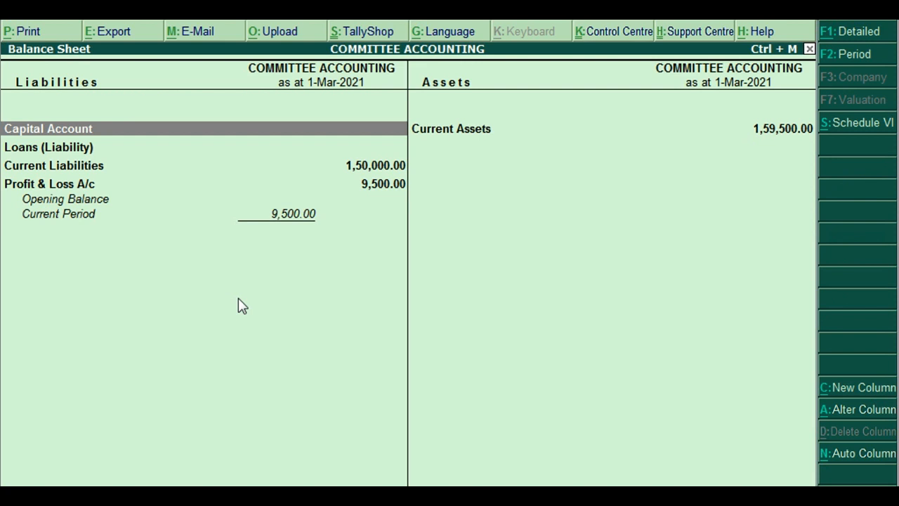
# Show the Balance Sheet in detailed form and select Cash-in-Hand under Current Assets
pyautogui.hotkey('alt', 'F1')
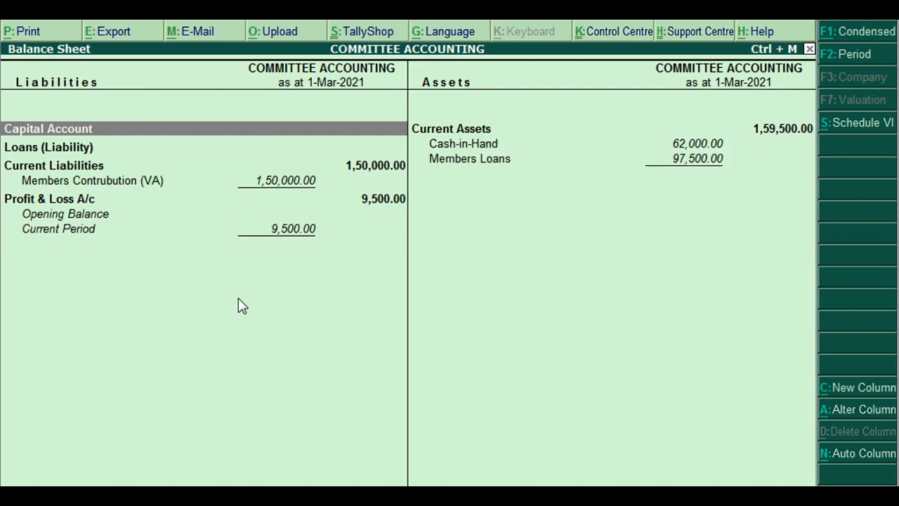
pyautogui.press('Right')
pyautogui.press('Down')
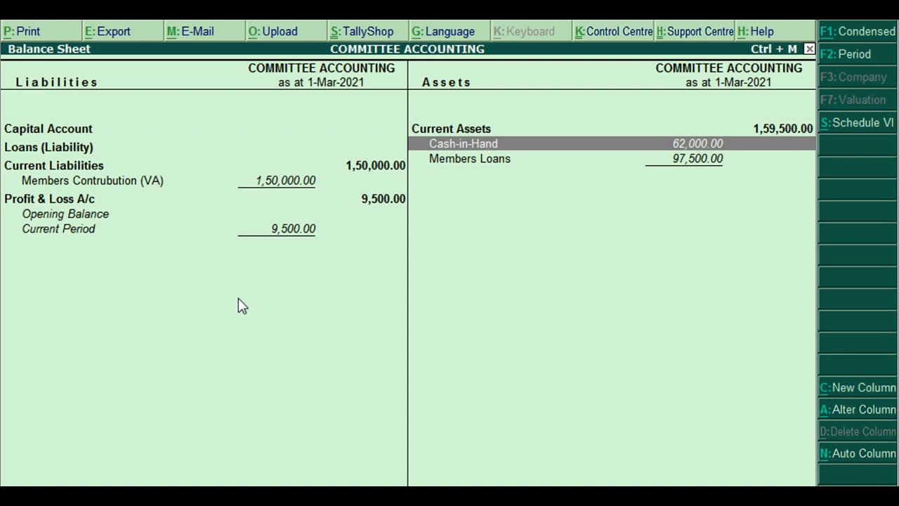
# Go through the Members Loans and liabilities entries of the Balance Sheet and open the Profit & Loss A/c from it
pyautogui.press('Down')
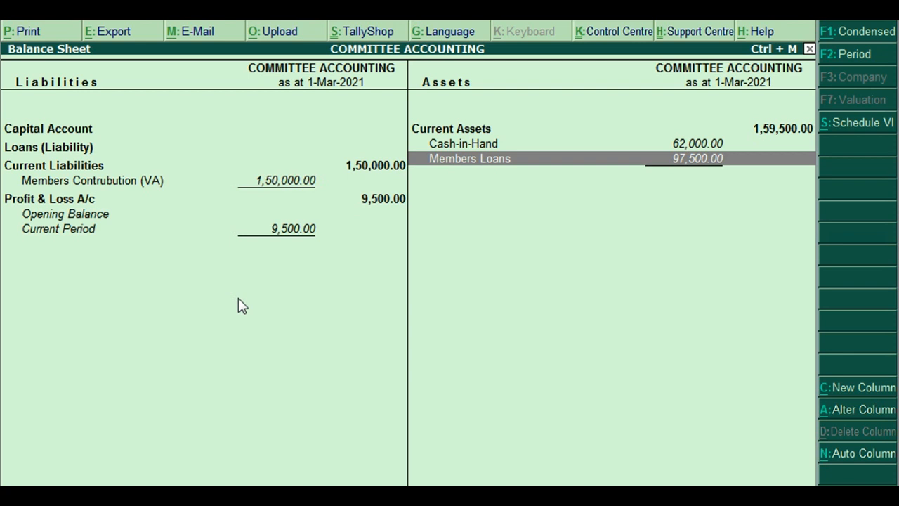
pyautogui.press('Left')
pyautogui.press('Down')
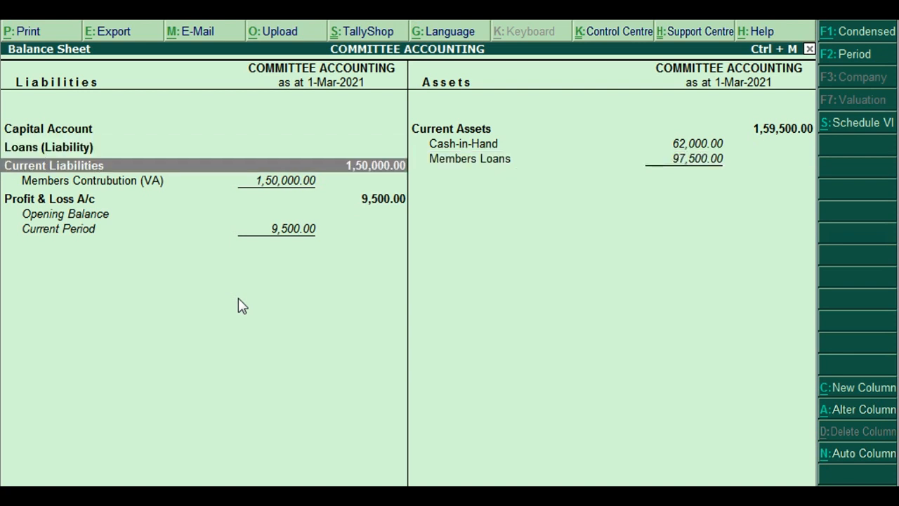
pyautogui.press('Down')
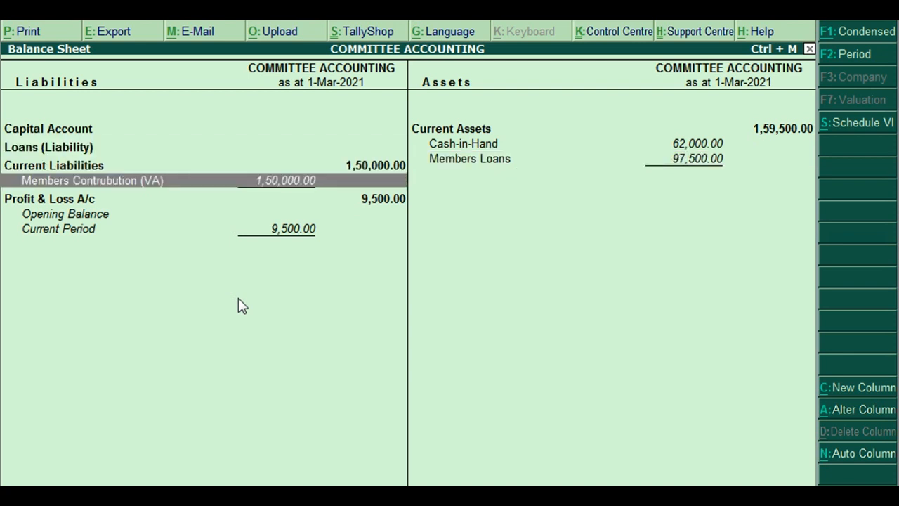
pyautogui.press('Down')
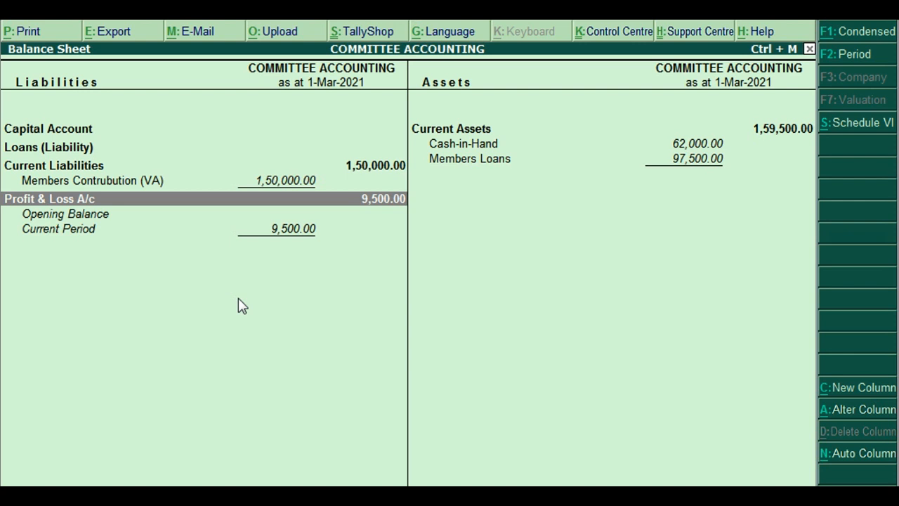
pyautogui.press('Return')
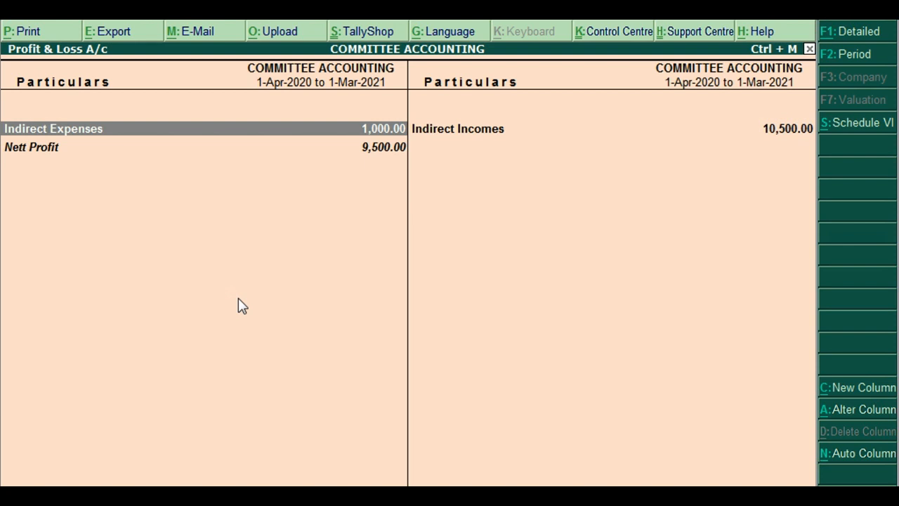
# Show the Profit & Loss A/c in detailed form and examine the member loan interest, stationery expense and net profit
pyautogui.hotkey('alt', 'F1')
pyautogui.press('Right')
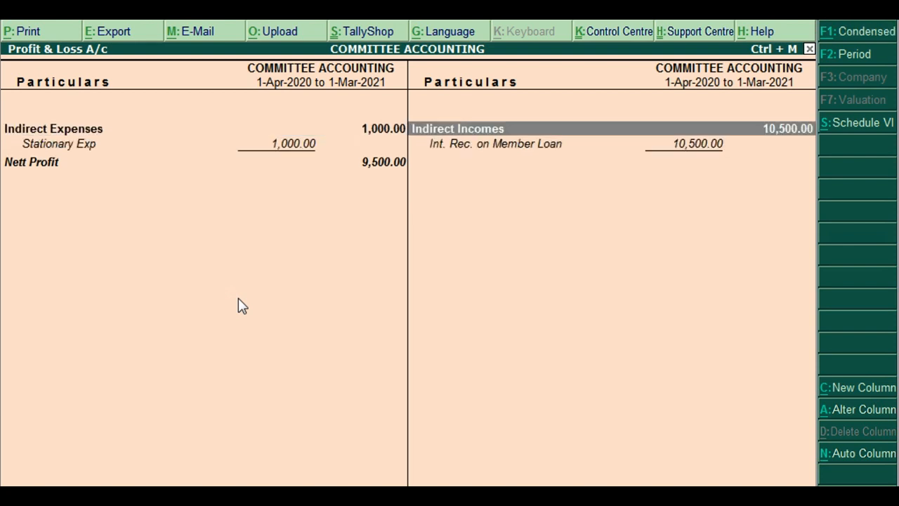
pyautogui.press('Down')
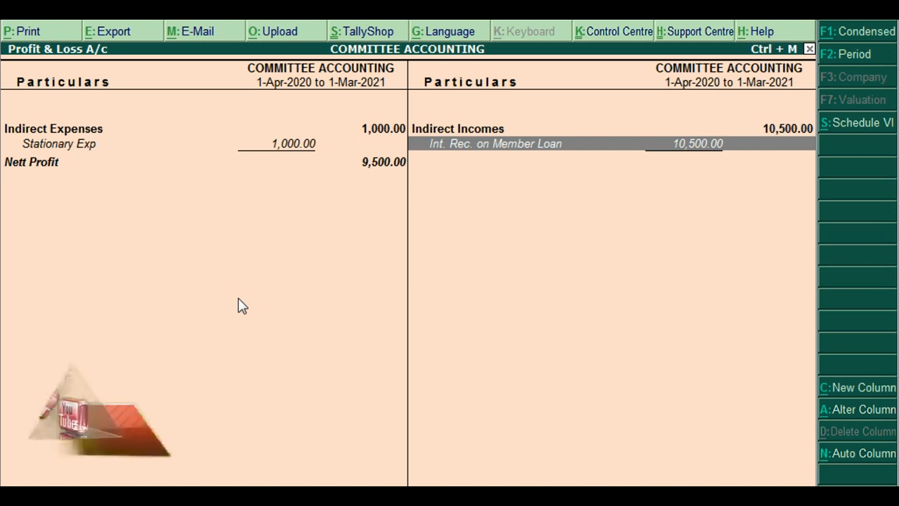
pyautogui.press('Left')
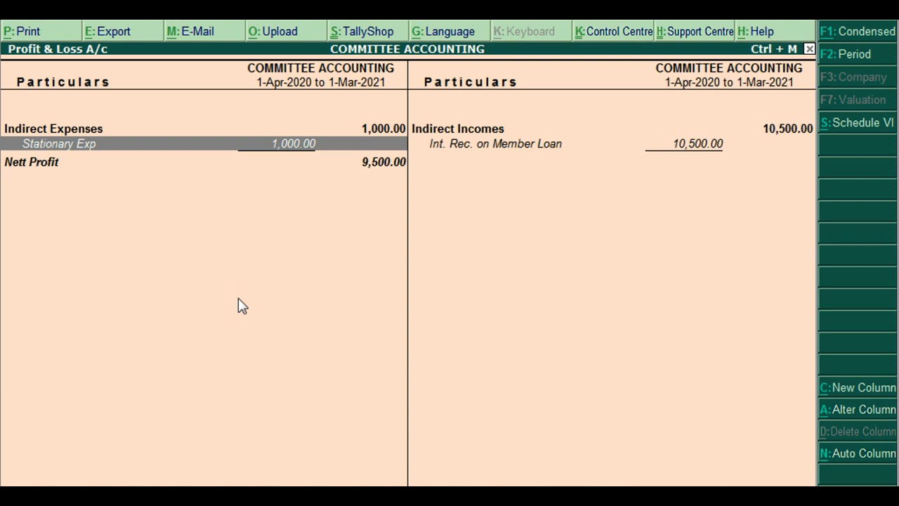
pyautogui.press('Down')
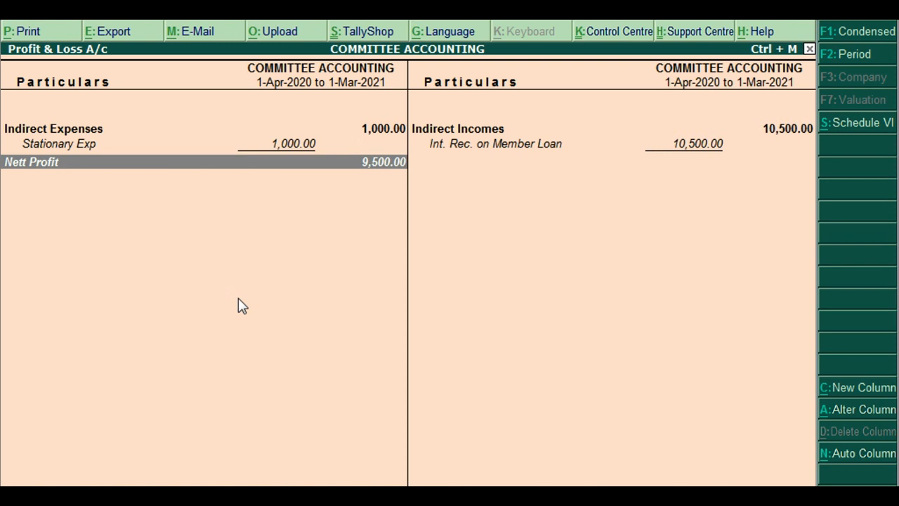
# Leave the Profit & Loss A/c and the Balance Sheet and return to the Gateway of Tally
pyautogui.press('Escape')
pyautogui.press('Up')
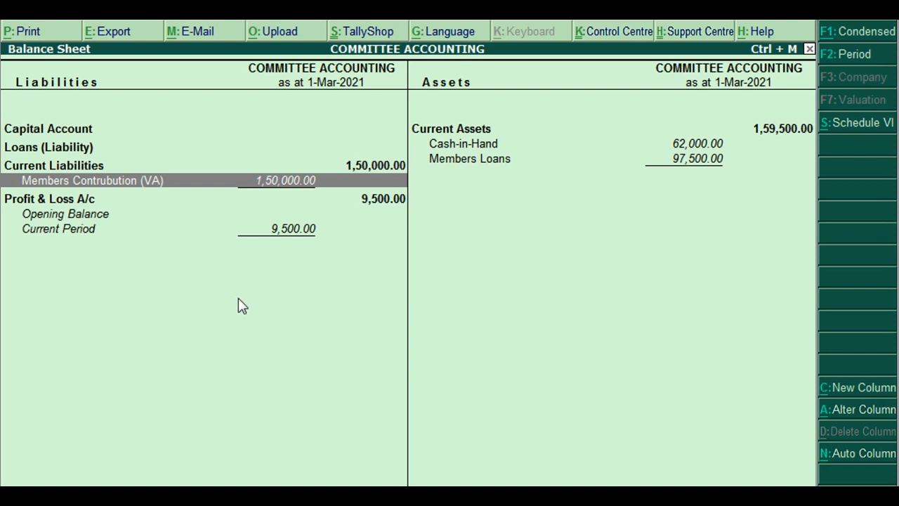
pyautogui.press('Down')
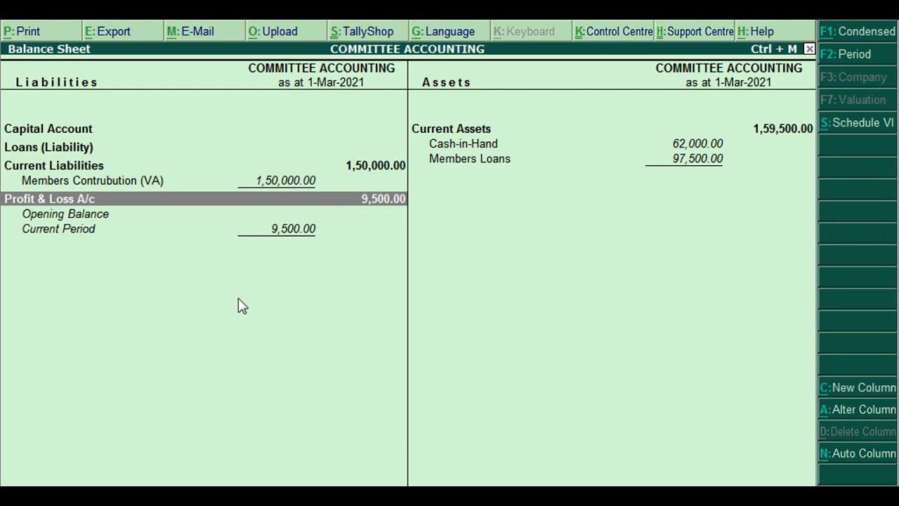
pyautogui.press('Escape')
pyautogui.press('Escape')
pyautogui.press('Escape')
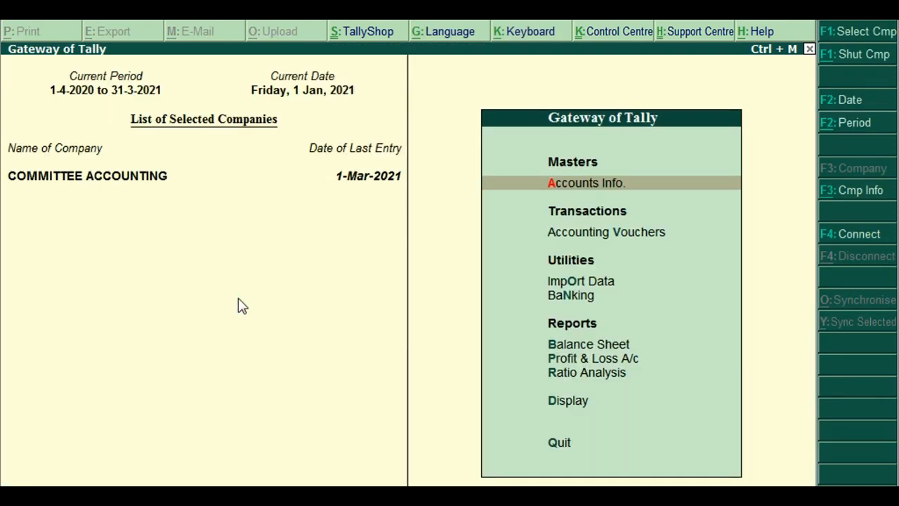
# Start a new Journal voucher dated 1-Jan-2021
pyautogui.press('Down')
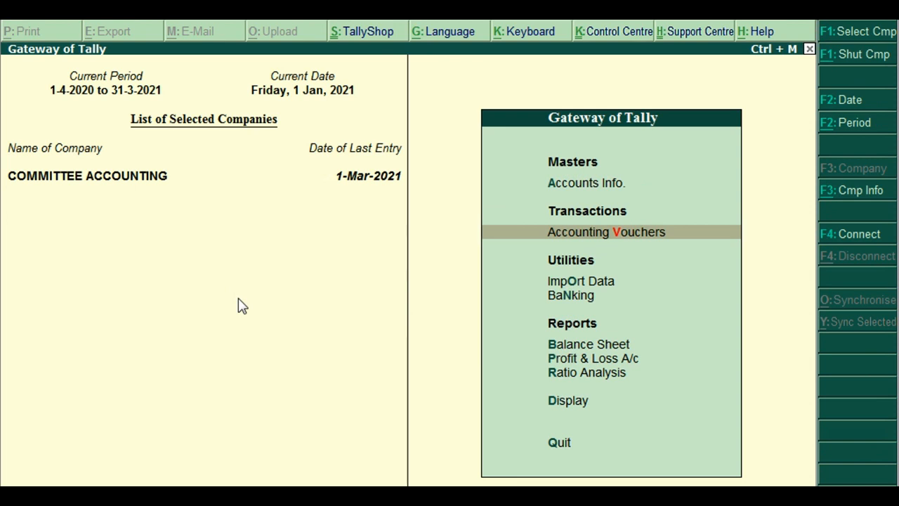
pyautogui.press('Return')
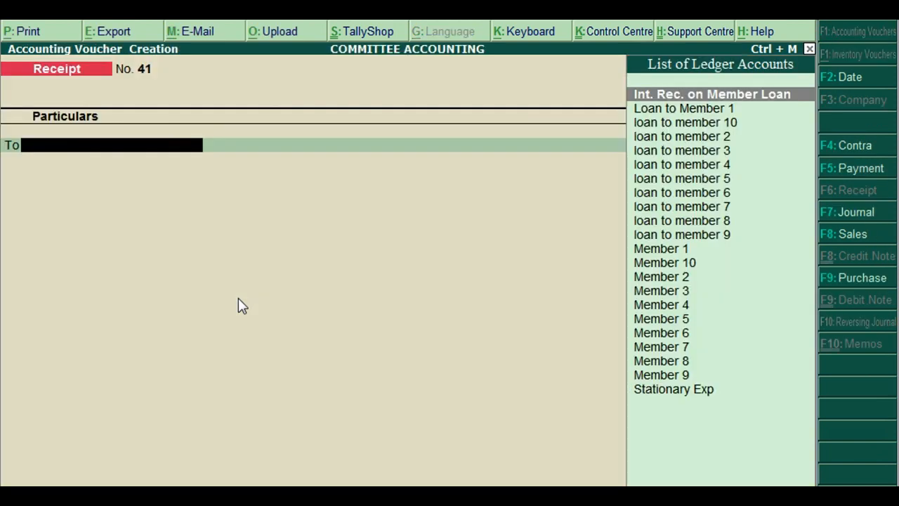
pyautogui.press('F7')
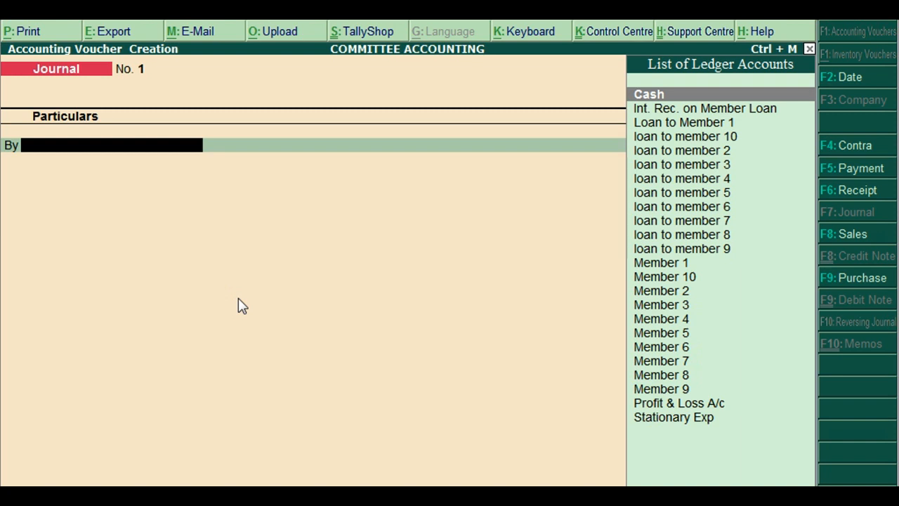
pyautogui.press('F2')
pyautogui.write('2')
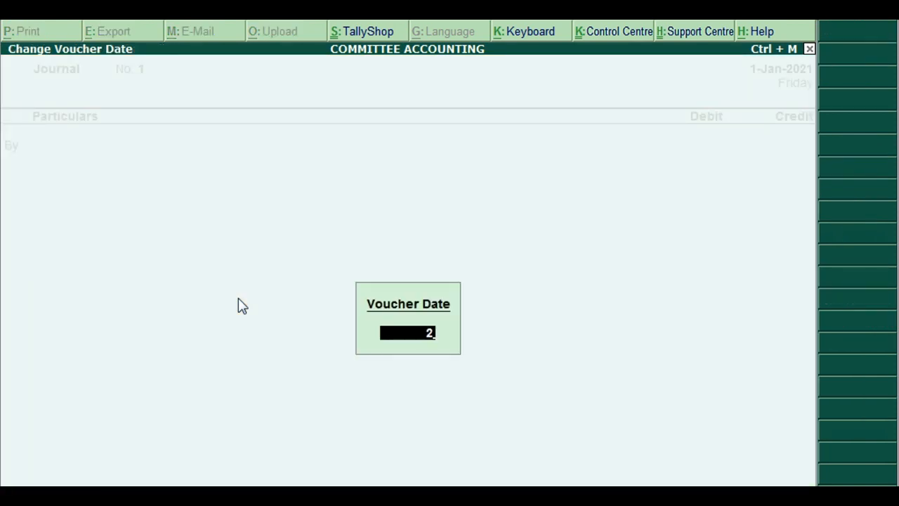
pyautogui.press('BackSpace')
pyautogui.write('1.')
pyautogui.press('Return')
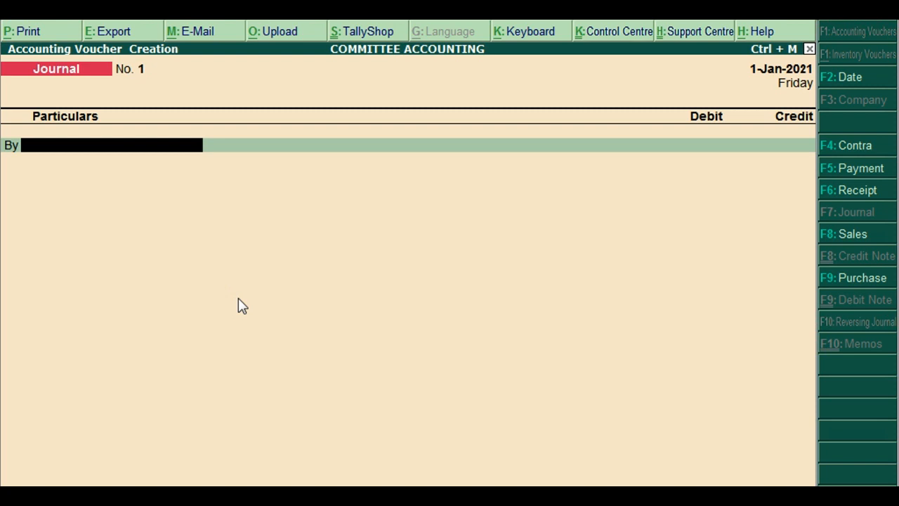
# Debit the Profit & Loss A/c with 9,500 in the Journal voucher
pyautogui.write('P')
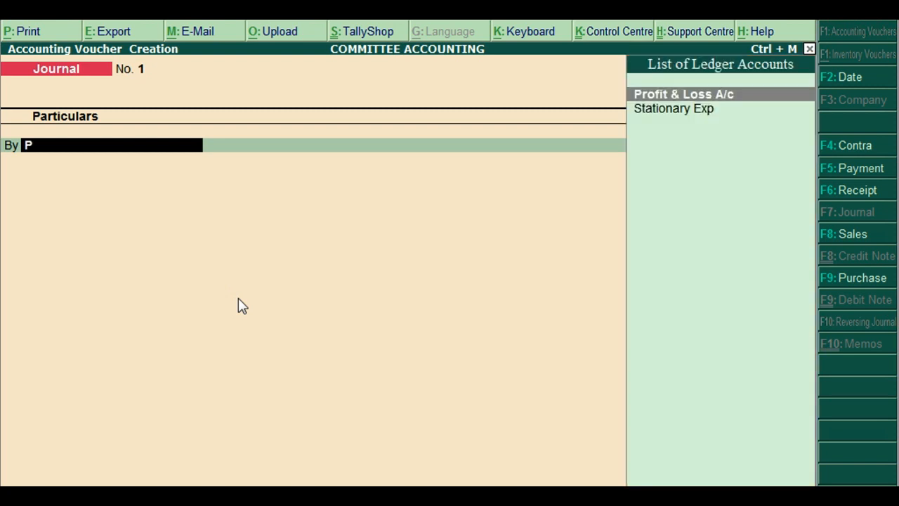
pyautogui.press('Return')
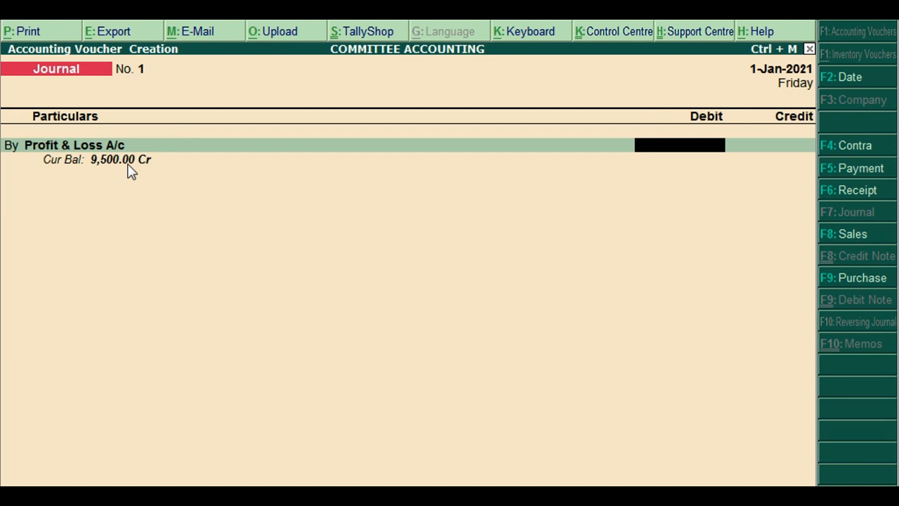
pyautogui.write('9500')
pyautogui.press('Return')
pyautogui.press('Return')
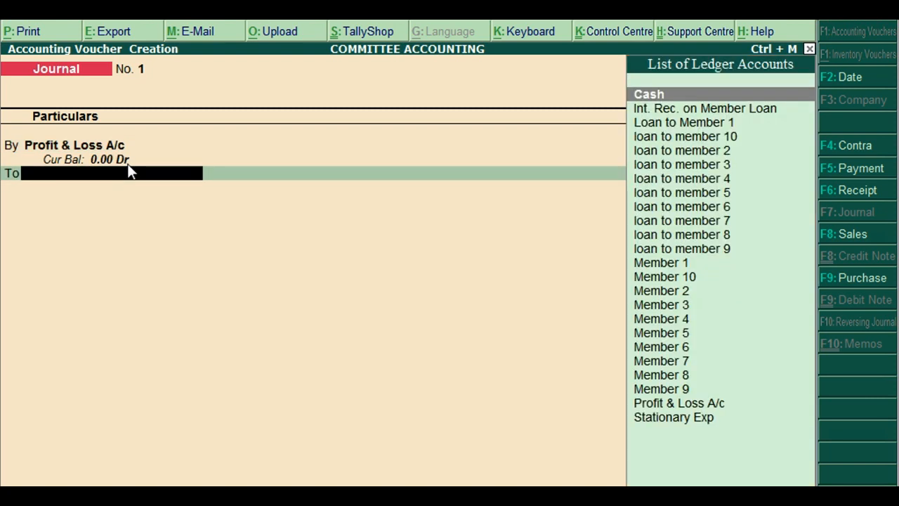
# Credit the Member 1 ledger with a profit share of 950 in the Journal voucher
pyautogui.write('Mem')
pyautogui.press('Down')
pyautogui.press('Up')
pyautogui.press('Return')
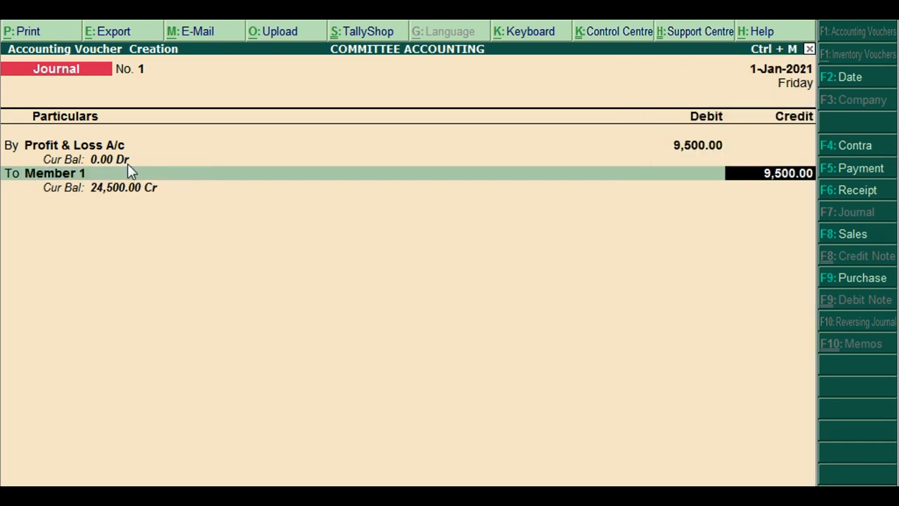
pyautogui.write('950')
pyautogui.press('Return')
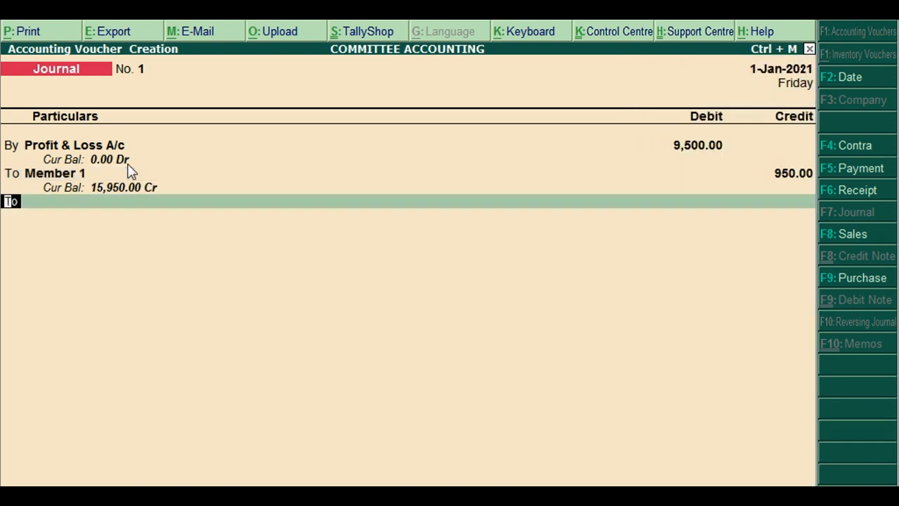
# Add a credit line of 950 for the Member 2 ledger to the Journal voucher
pyautogui.press('Return')
pyautogui.write('Member')
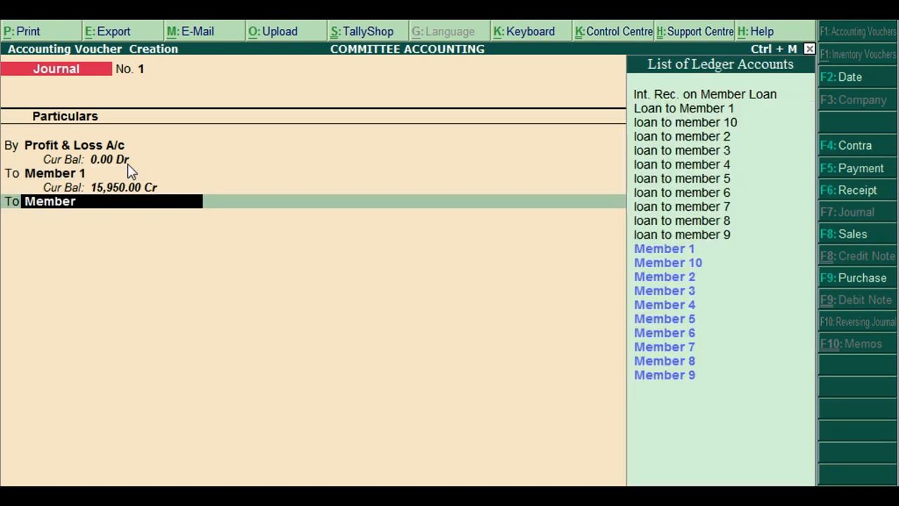
pyautogui.press('Down')
pyautogui.press('Down')
pyautogui.press('Return')
pyautogui.write('9')
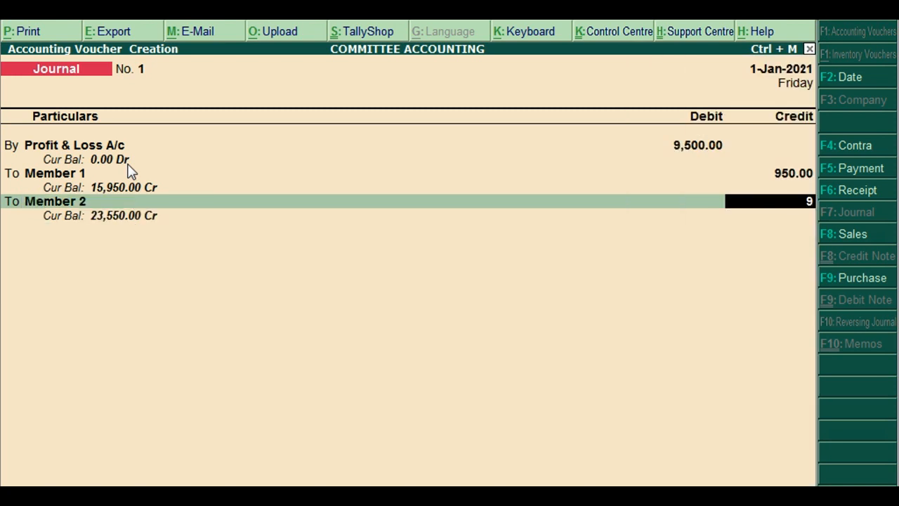
pyautogui.write('50')
pyautogui.press('Return')
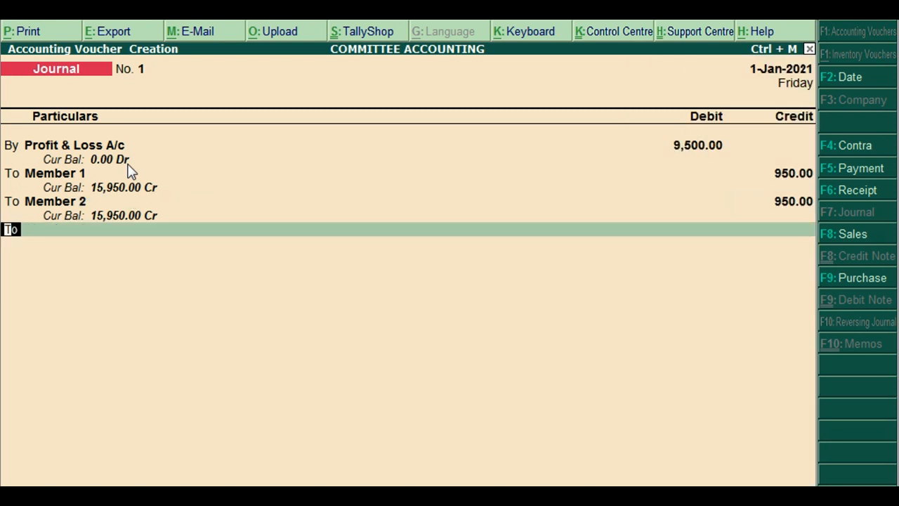
# Add a credit line of 950 for the Member 3 ledger to the Journal voucher
pyautogui.press('Return')
pyautogui.write('Member')
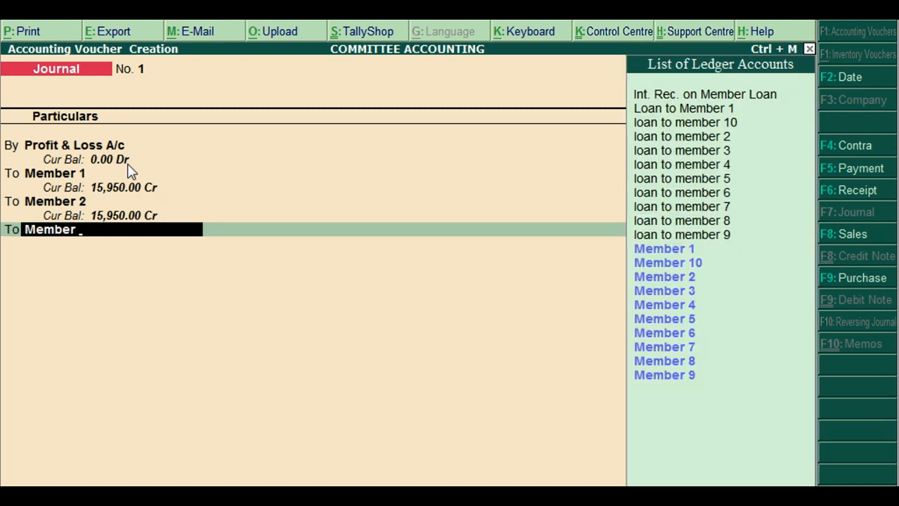
pyautogui.write(' 3')
pyautogui.press('Return')
pyautogui.write('950')
pyautogui.press('Return')
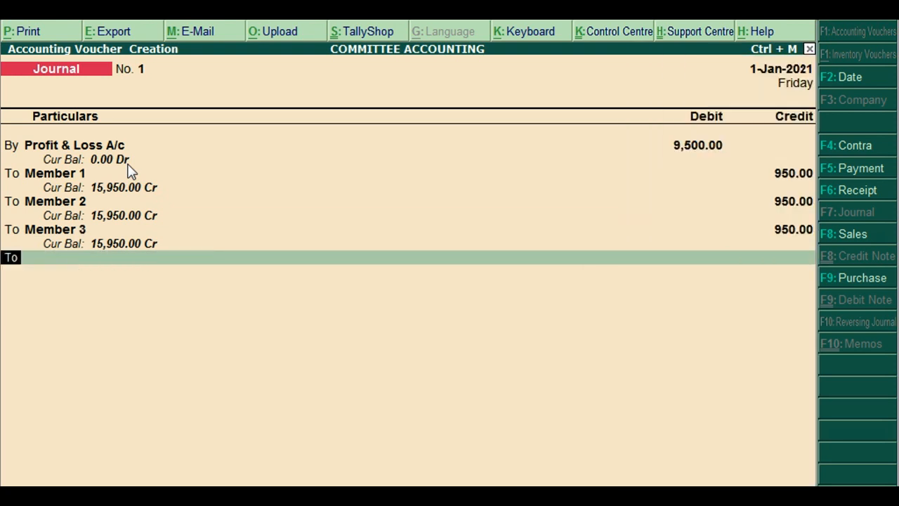
# Add a credit line of 950 for the Member 4 ledger to the Journal voucher
pyautogui.press('Return')
pyautogui.write('Member 4')
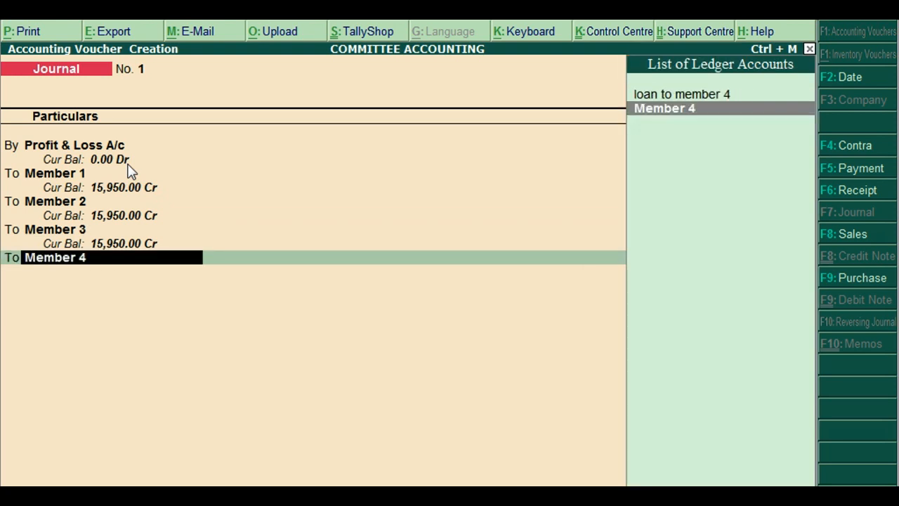
pyautogui.press('Return')
pyautogui.write('950')
pyautogui.press('Return')
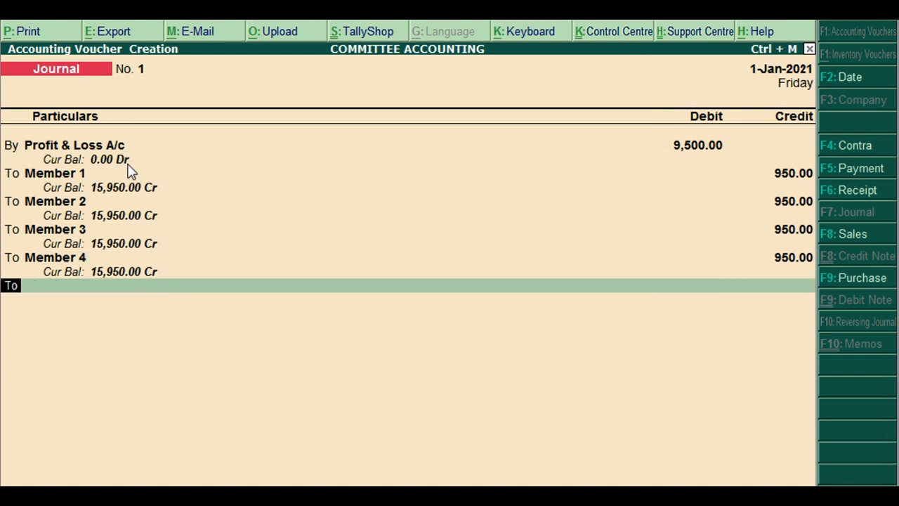
# Add a credit line of 950 for the Member 5 ledger to the Journal voucher
pyautogui.press('Return')
pyautogui.write('Member 5')
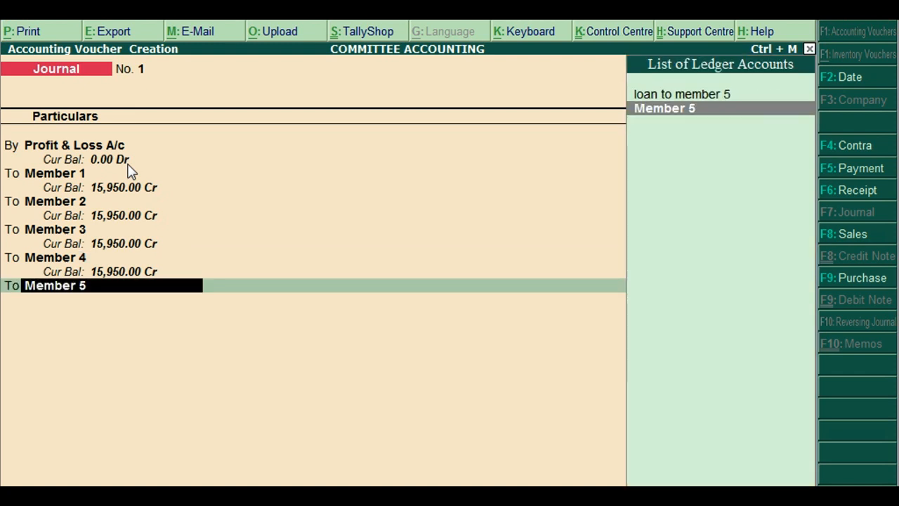
pyautogui.press('Return')
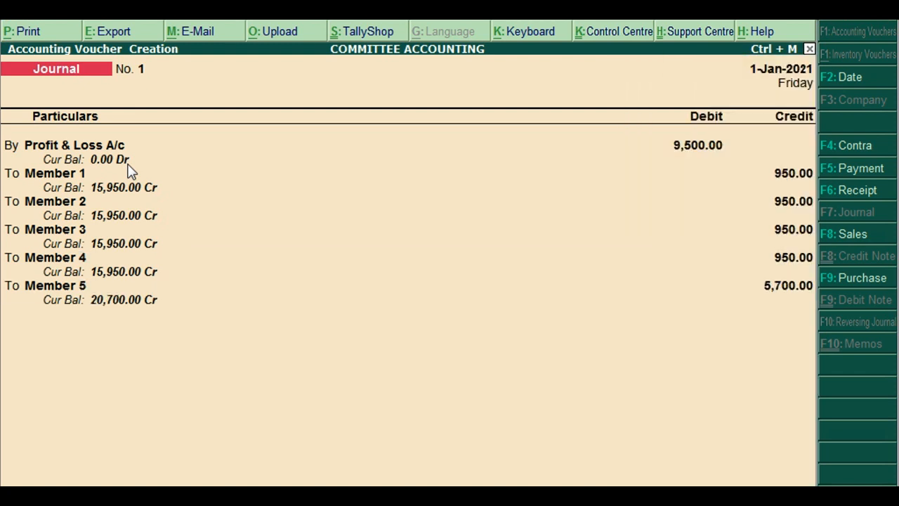
pyautogui.write('950')
pyautogui.press('Return')
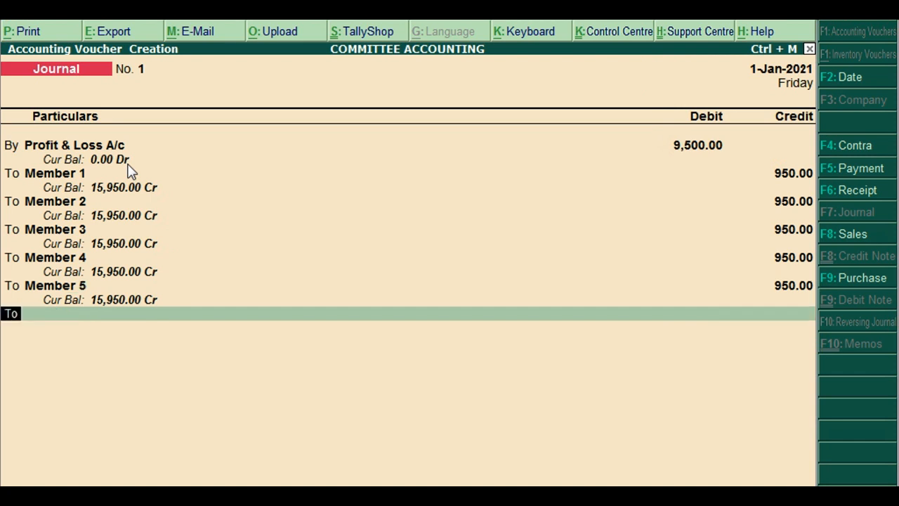
# Add a credit line of 950 for the Member 6 ledger to the Journal voucher
pyautogui.write('Member 6')
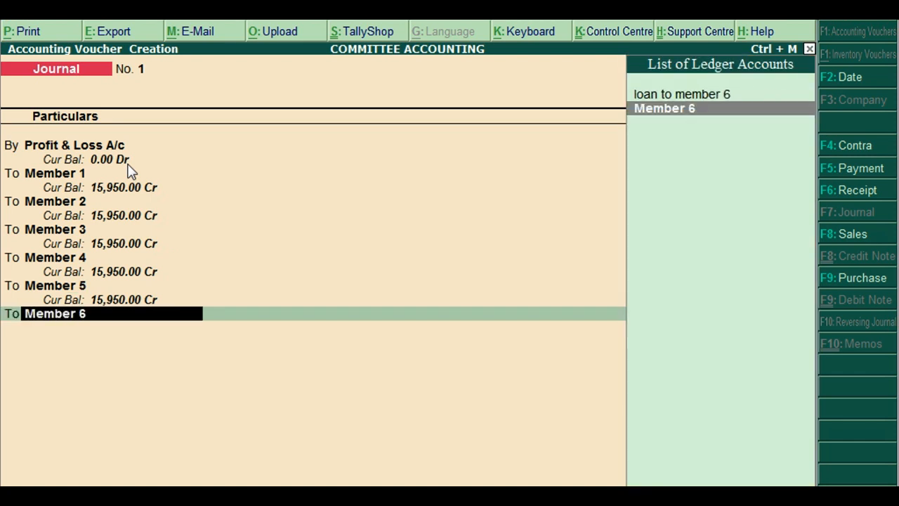
pyautogui.press('Return')
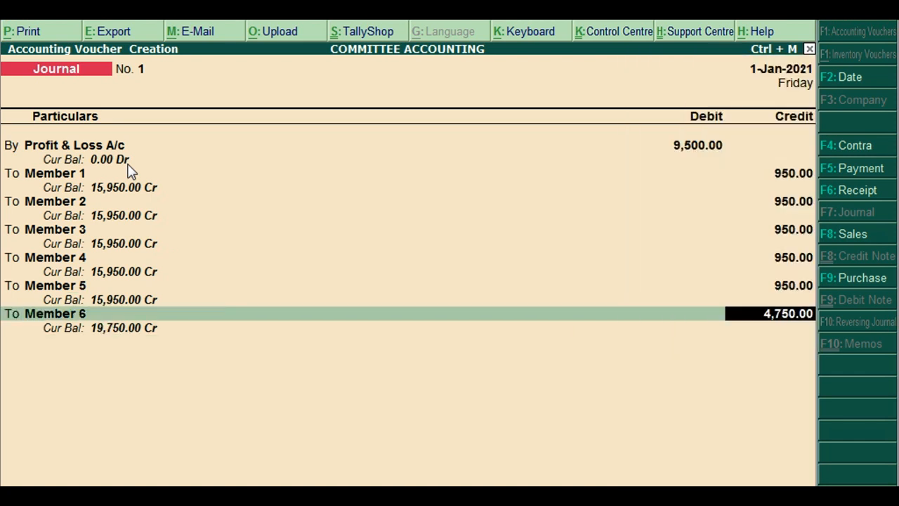
pyautogui.write('950')
pyautogui.press('Return')
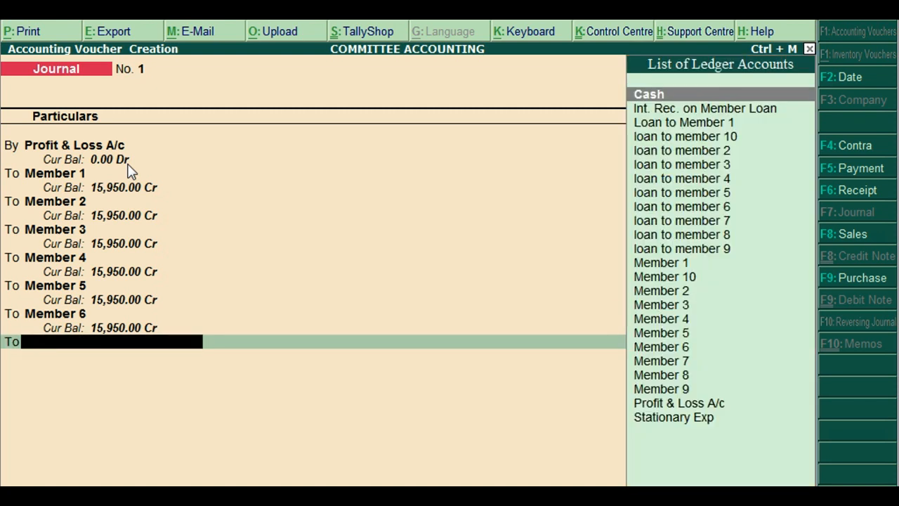
# Add a credit line of 950 for the Member 7 ledger to the Journal voucher
pyautogui.write('Member 7')
pyautogui.press('Return')
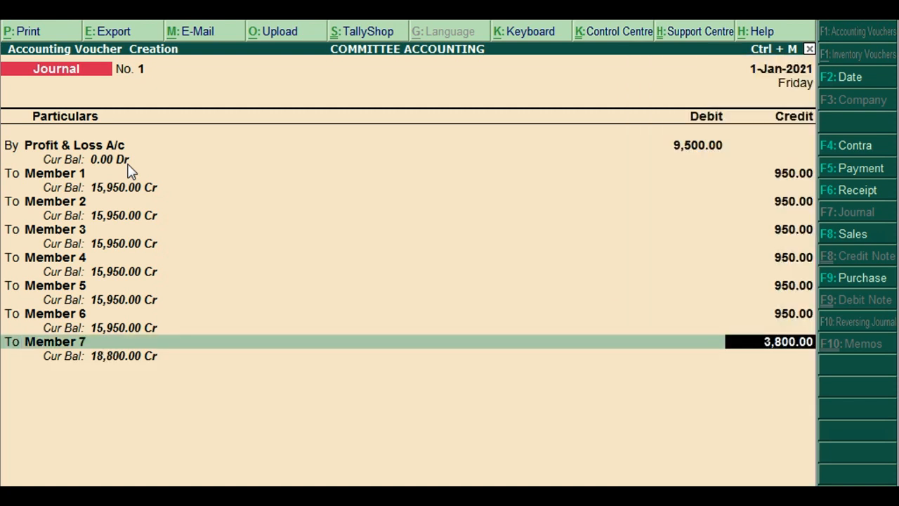
pyautogui.write('950')
pyautogui.press('Return')
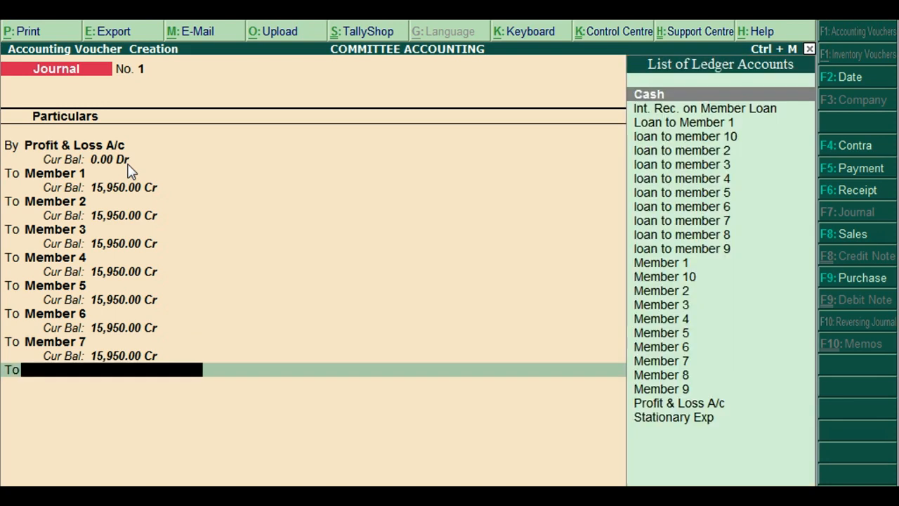
# Add a credit line of 950 for the Member 8 ledger to the Journal voucher
pyautogui.write('Member 8')
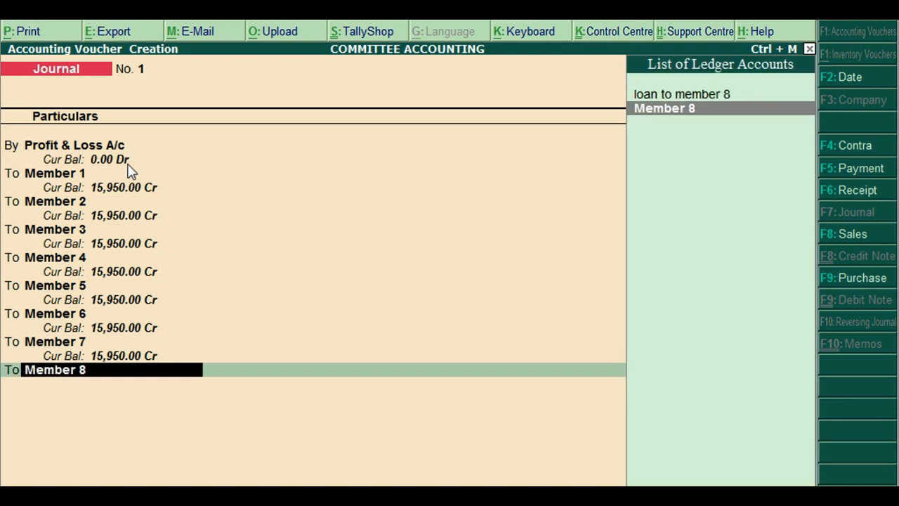
pyautogui.press('Return')
pyautogui.write('950')
pyautogui.press('Return')
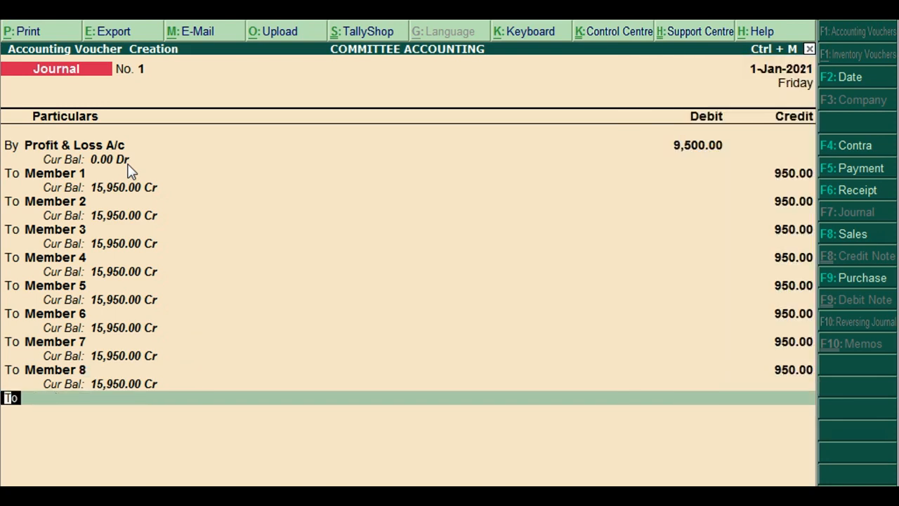
# Add a credit line of 950 for the Member 9 ledger to the Journal voucher
pyautogui.write('Member 9')
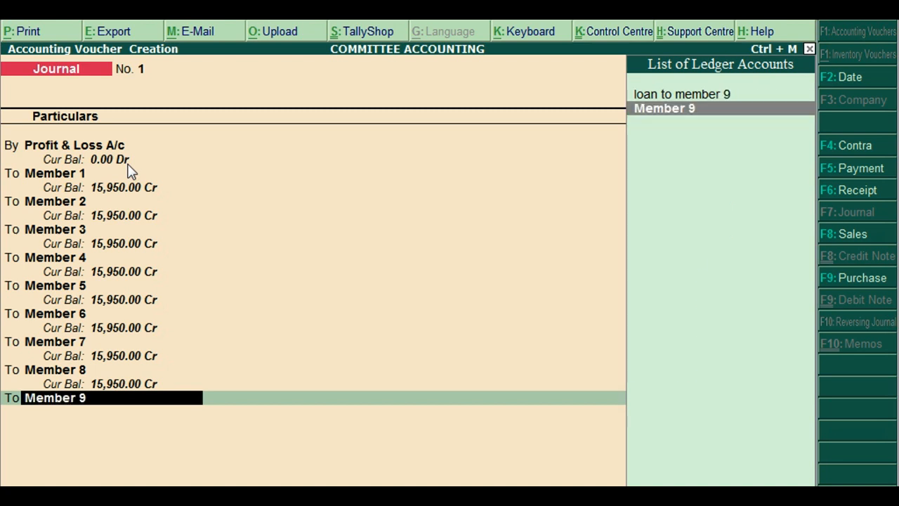
pyautogui.press('Return')
pyautogui.write('50')
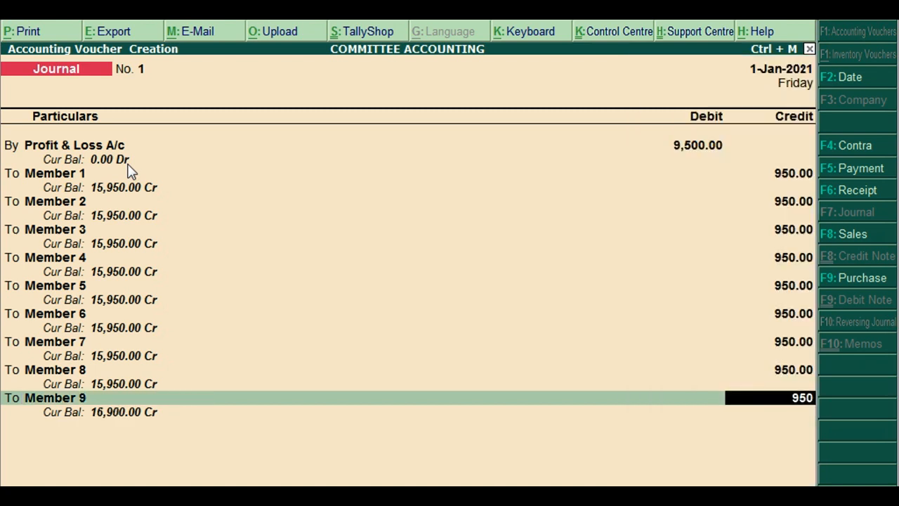
pyautogui.press('Return')
# Add a credit line of 950 for the Member 10 ledger, save the Journal voucher and leave voucher creation
pyautogui.press('BackSpace')
pyautogui.press('BackSpace')
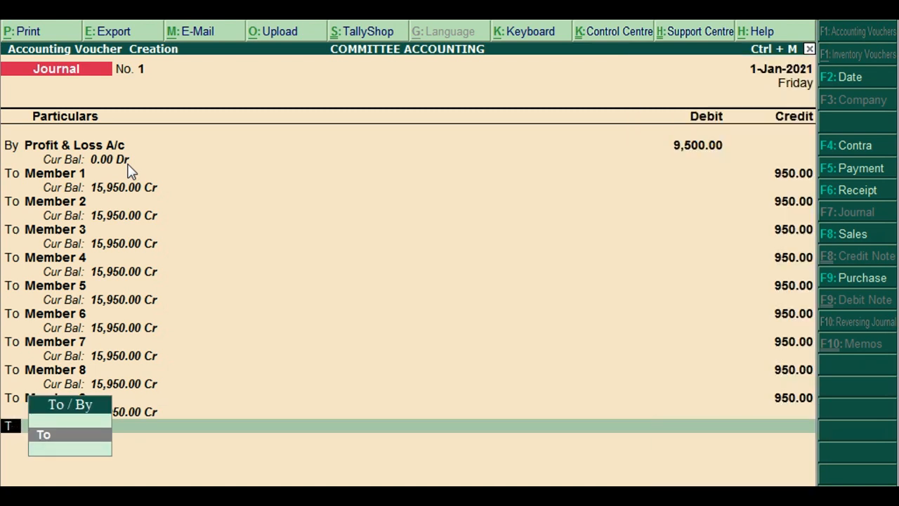
pyautogui.write('To ')
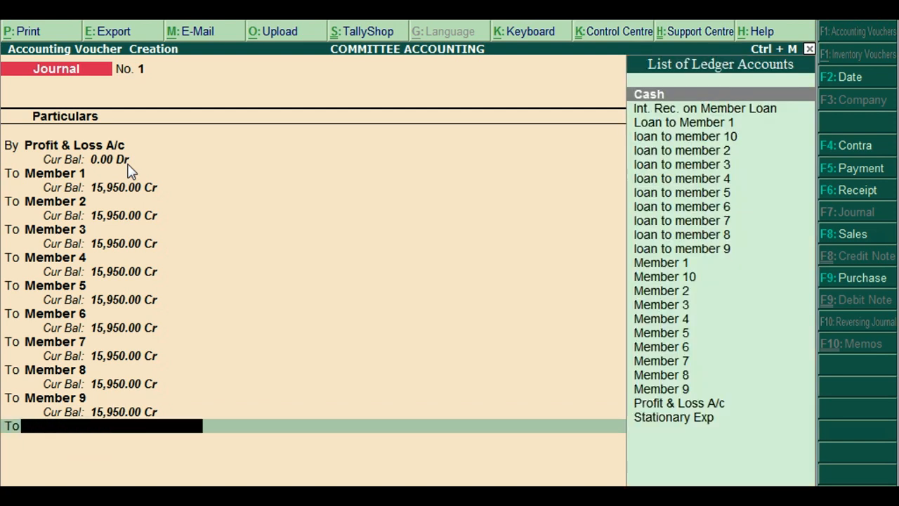
pyautogui.write('Member 10')
pyautogui.press('Return')
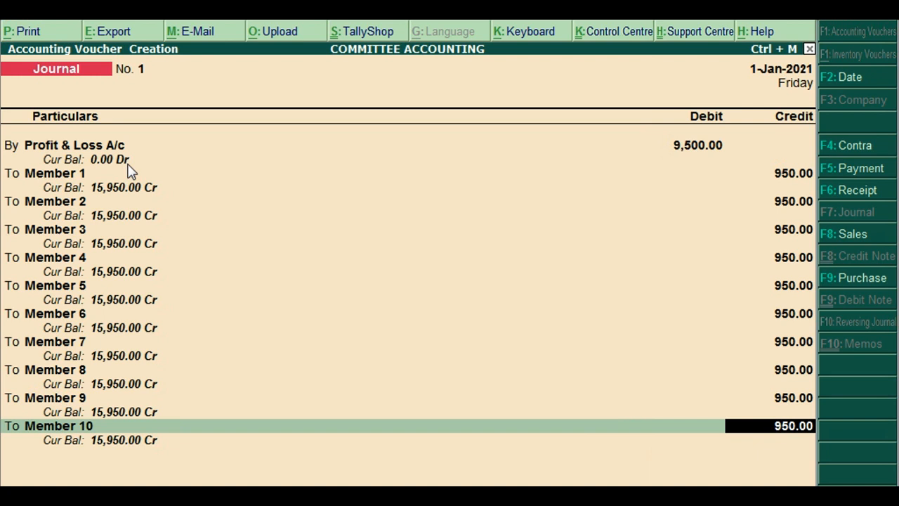
pyautogui.press('Return')
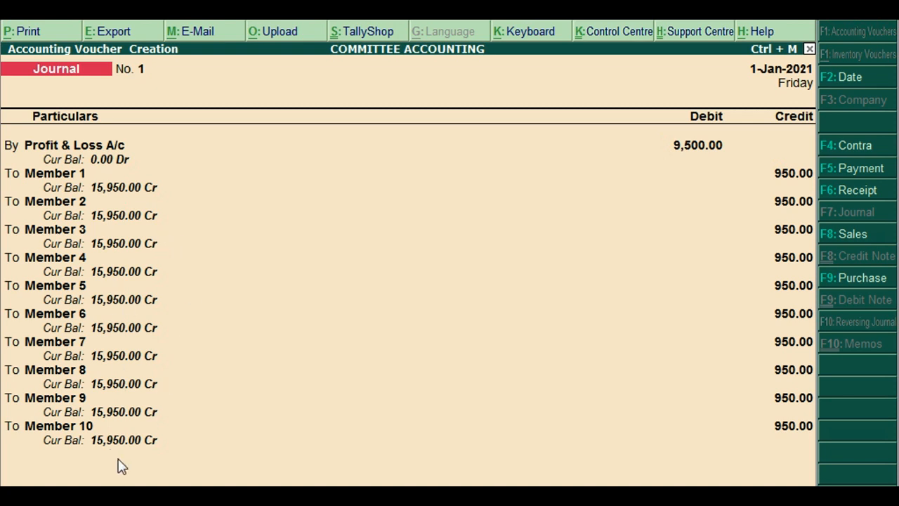
pyautogui.hotkey('ctrl', 'a')
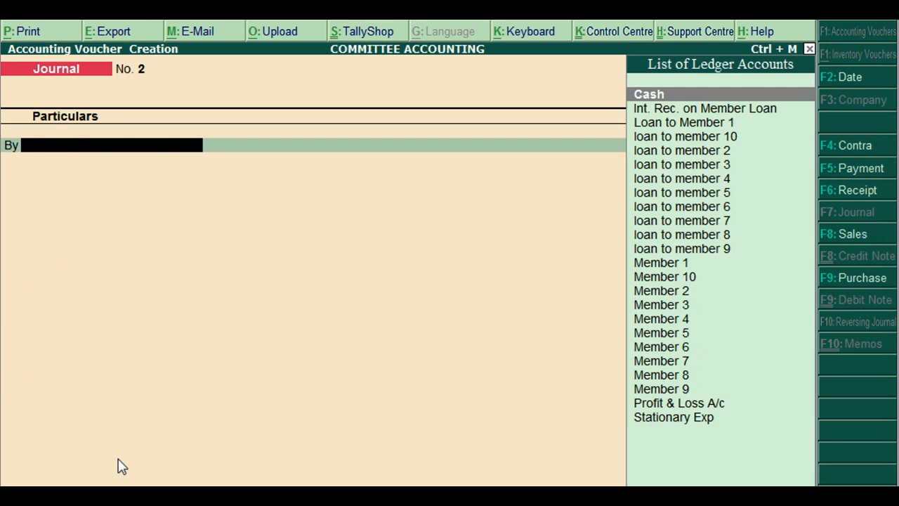
pyautogui.press('Escape')
# Examine the detailed Balance Sheet, checking the members' contribution group and the transferred profit
pyautogui.press('Up')
pyautogui.press('Up')
pyautogui.press('Up')
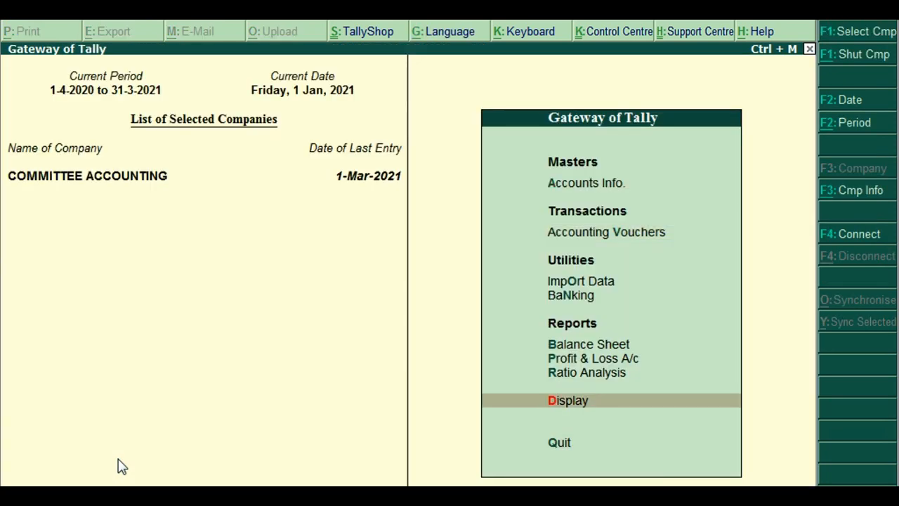
pyautogui.press('Up')
pyautogui.press('Up')
pyautogui.press('Up')
pyautogui.press('Return')
pyautogui.hotkey('alt', 'F1')
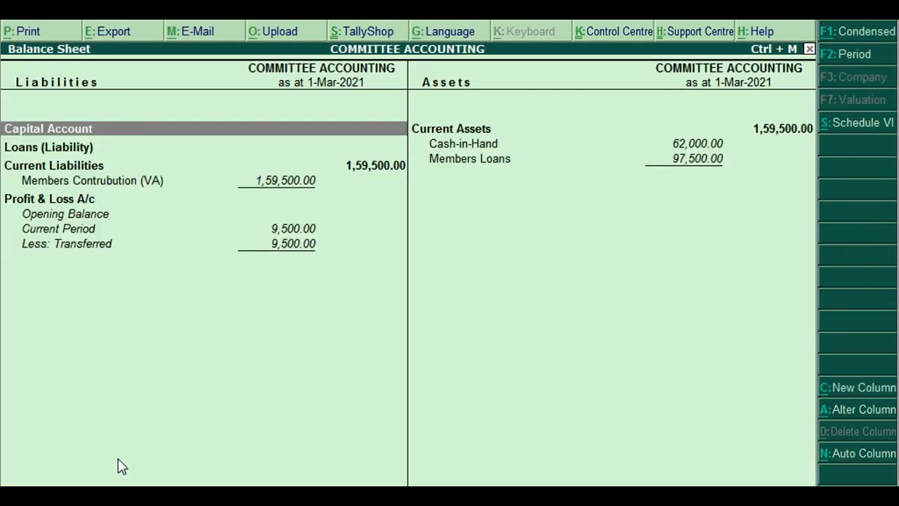
pyautogui.press('Down')
pyautogui.press('Down')
pyautogui.press('Down')
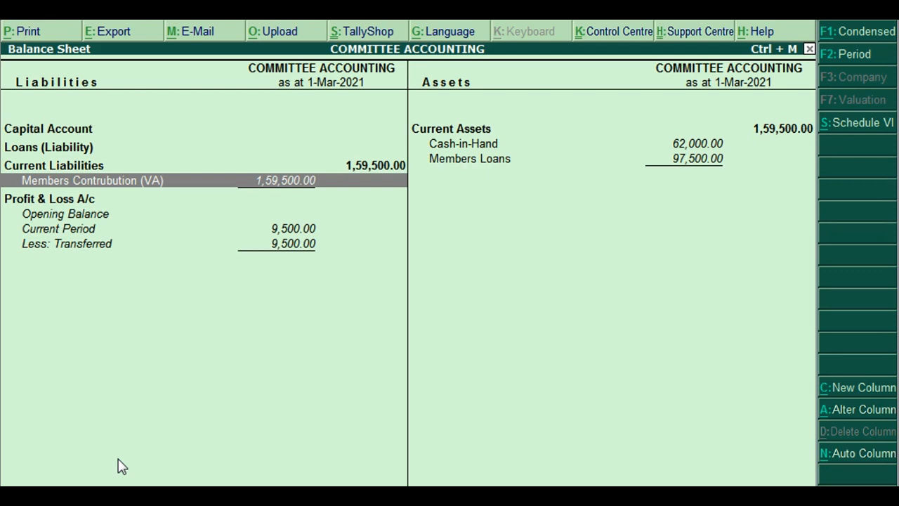
pyautogui.press('Escape')
# Start a Payment voucher dated 1-Jan-2021 and debit the Member 1 ledger with 950
pyautogui.press('Up')
pyautogui.press('Up')
pyautogui.press('Up')
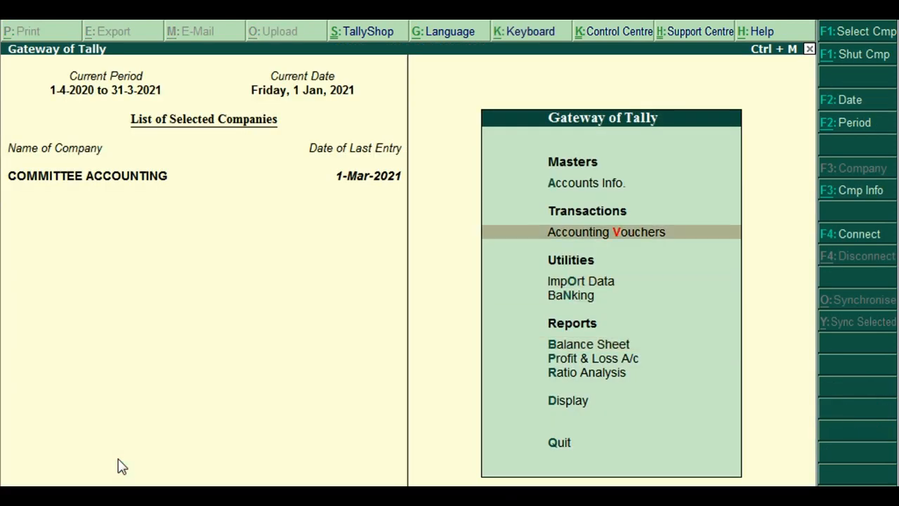
pyautogui.press('Return')
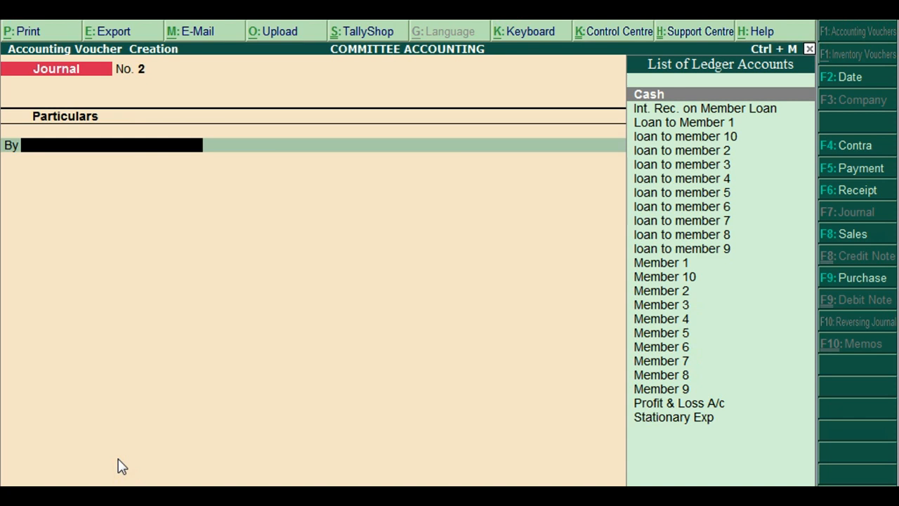
pyautogui.press('F5')
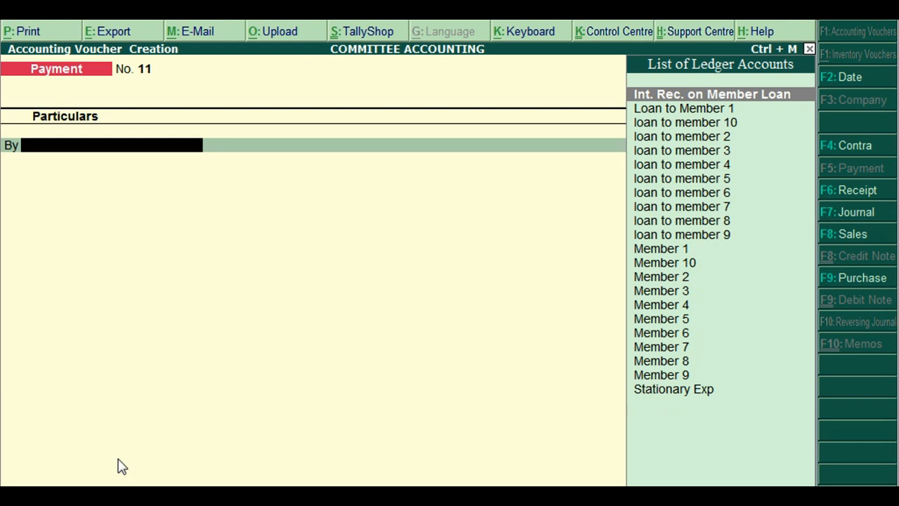
pyautogui.write('Mem')
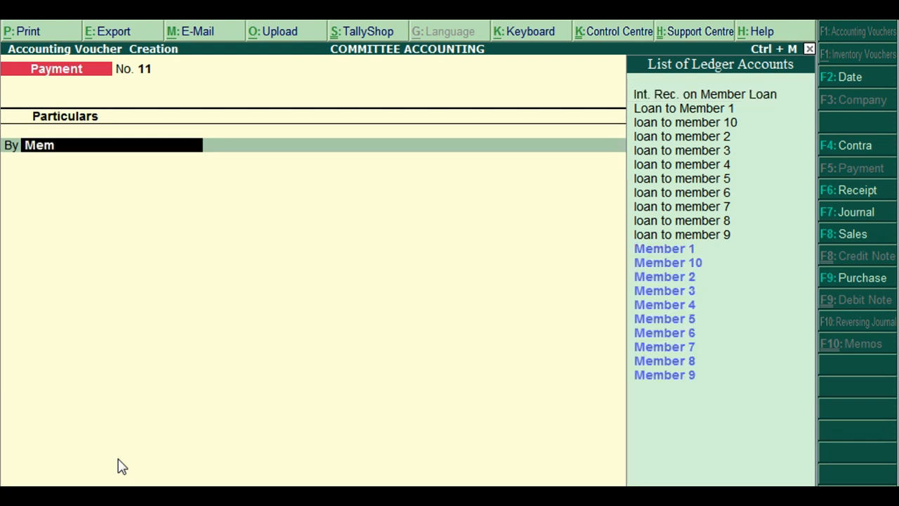
pyautogui.press('Return')
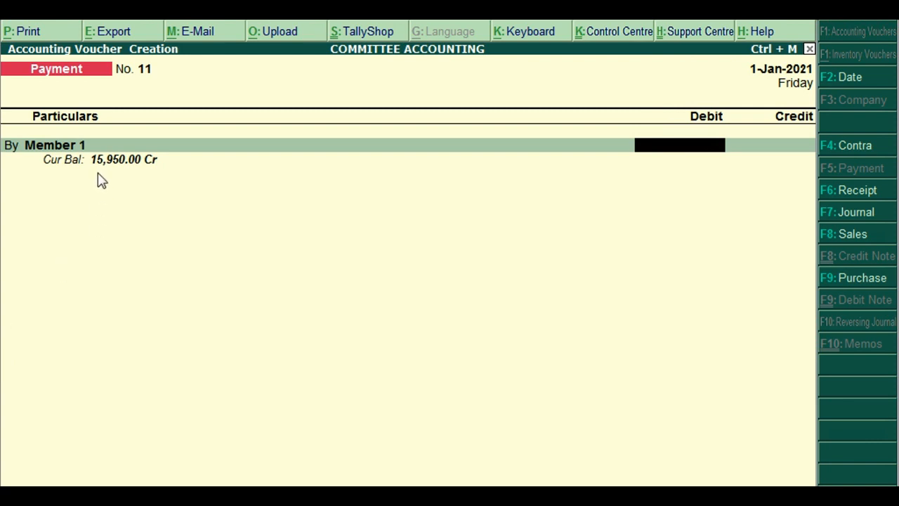
pyautogui.write('950')
pyautogui.press('Return')
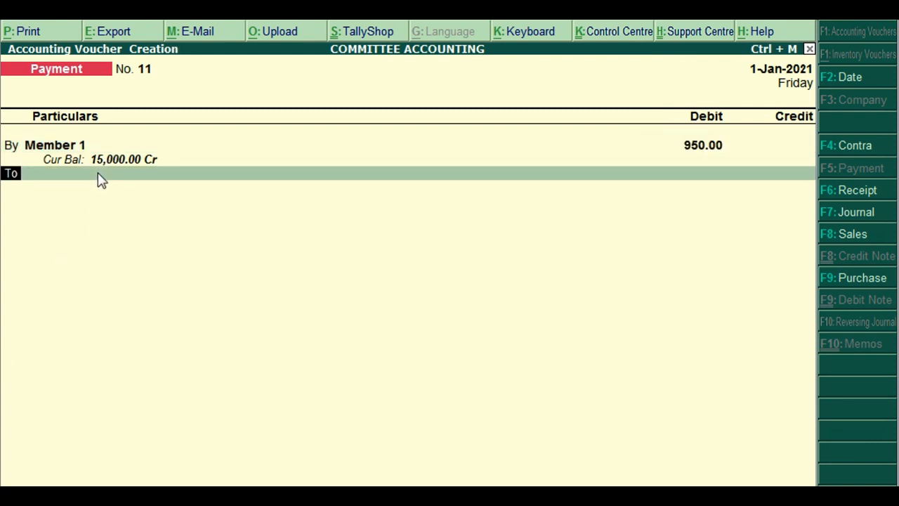
# Credit Cash with 950 in the Payment voucher, save it and leave voucher creation
pyautogui.write('Cash')
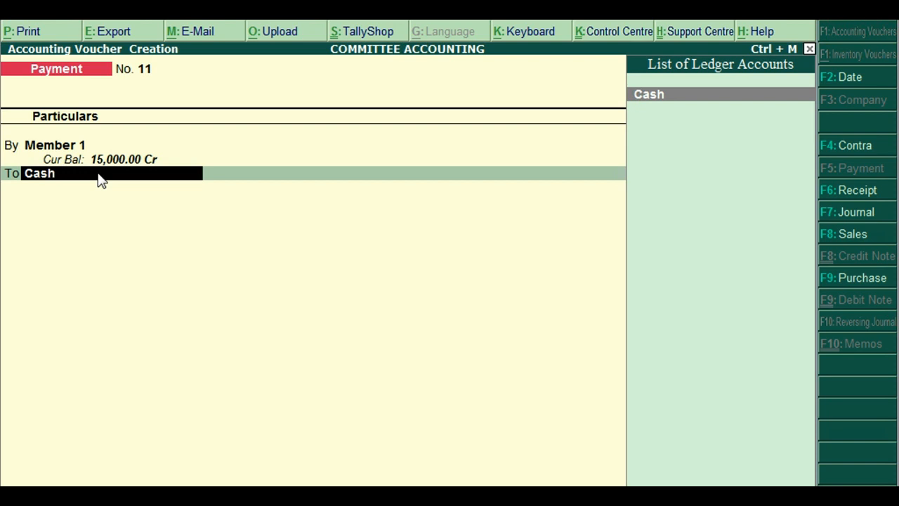
pyautogui.press('Return')
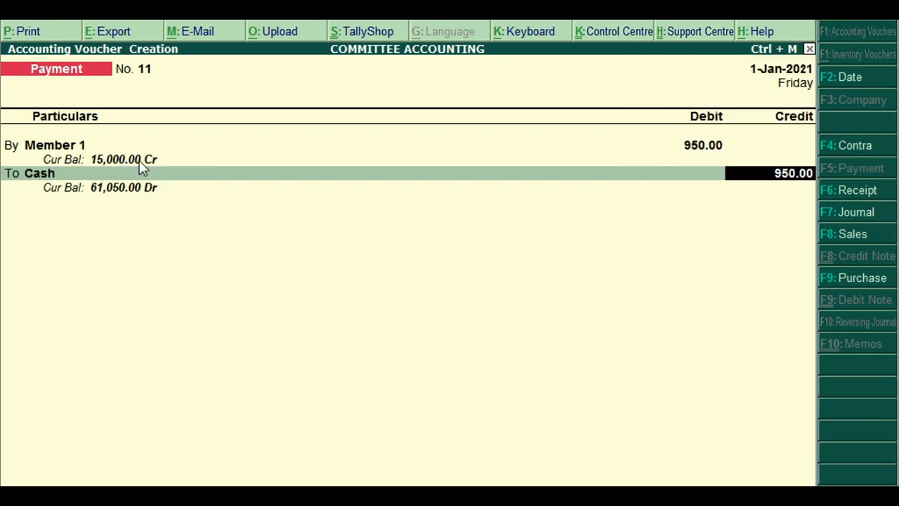
pyautogui.press('Return')
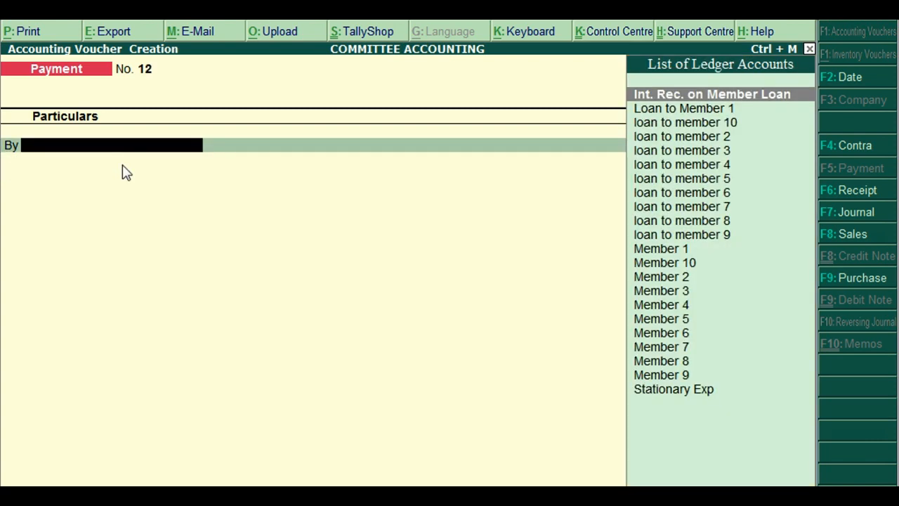
pyautogui.press('Escape')
pyautogui.press('Escape')
pyautogui.press('n')
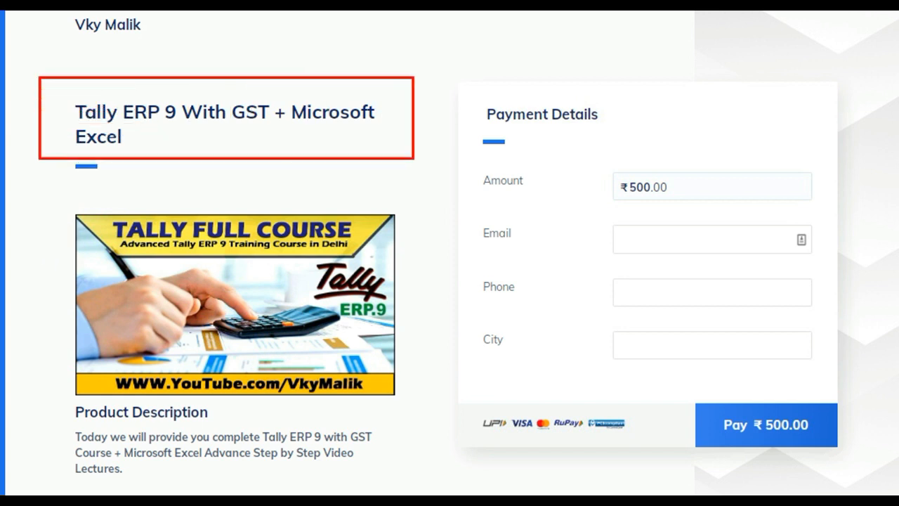
# Review the course contents listed on the Tally ERP 9 With GST + Microsoft Excel payment page in the browser
pyautogui.moveTo(407, 166); pyautogui.dragTo(425, 176)
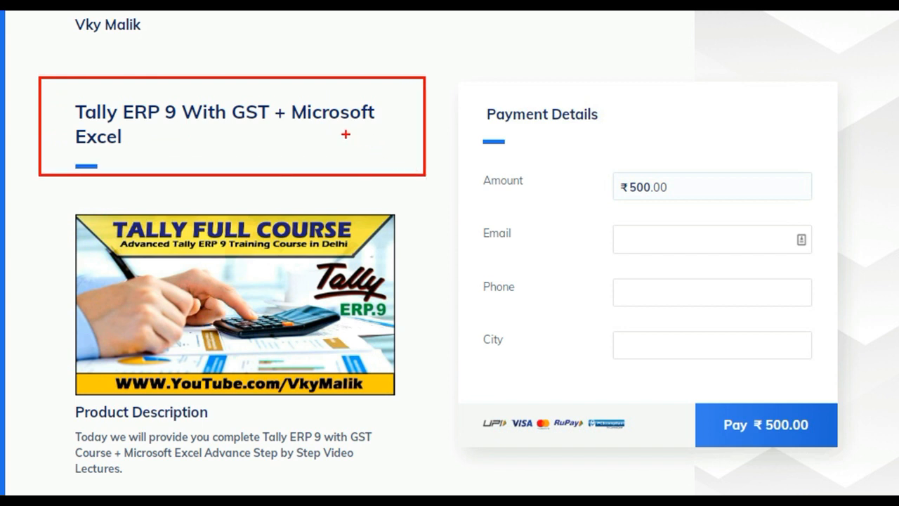
pyautogui.press('Escape')
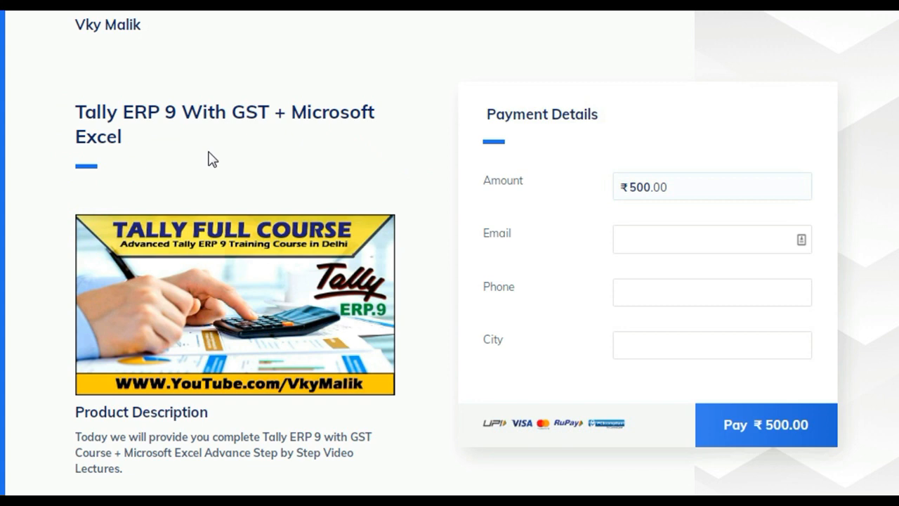
pyautogui.scroll(-6, 211, 156)
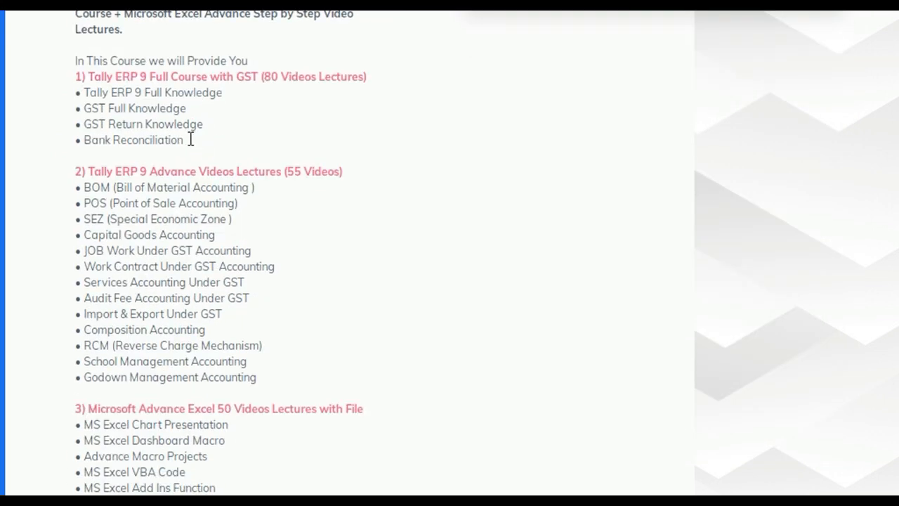